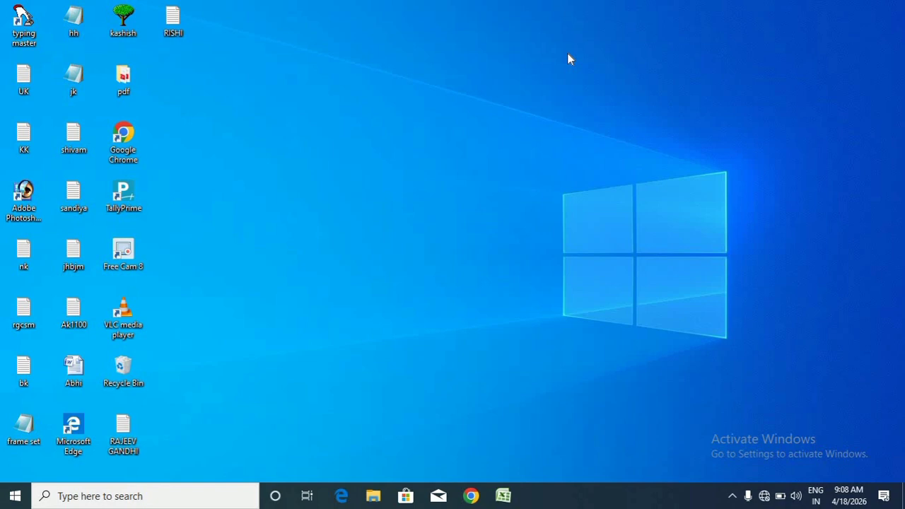
- Launch WordPad through the Run dialog with the command wordpad, and close its window again
{"action": "key", "text": "super+r"}
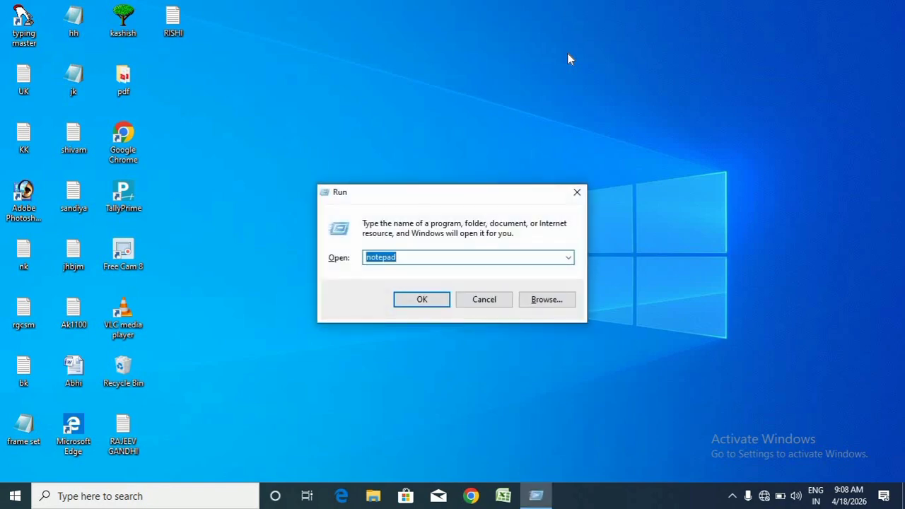
{"action": "type", "text": "wordp"}
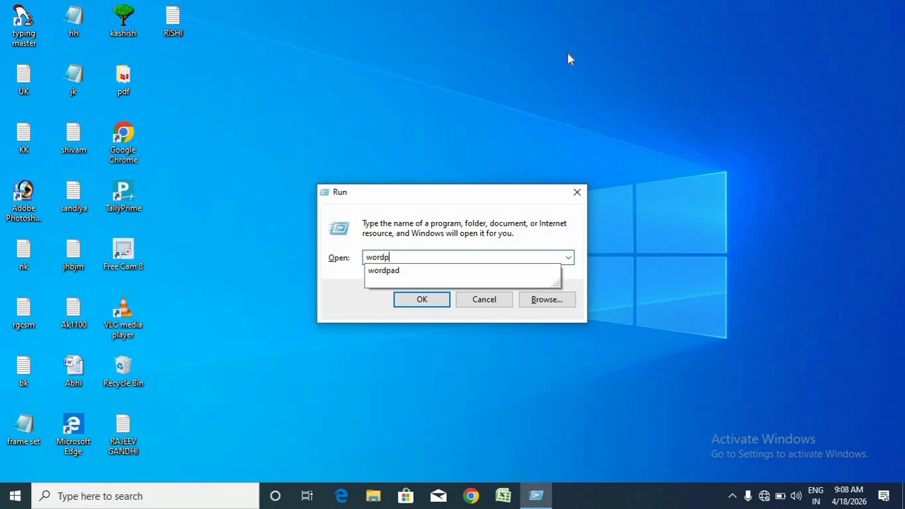
{"action": "type", "text": "ad"}
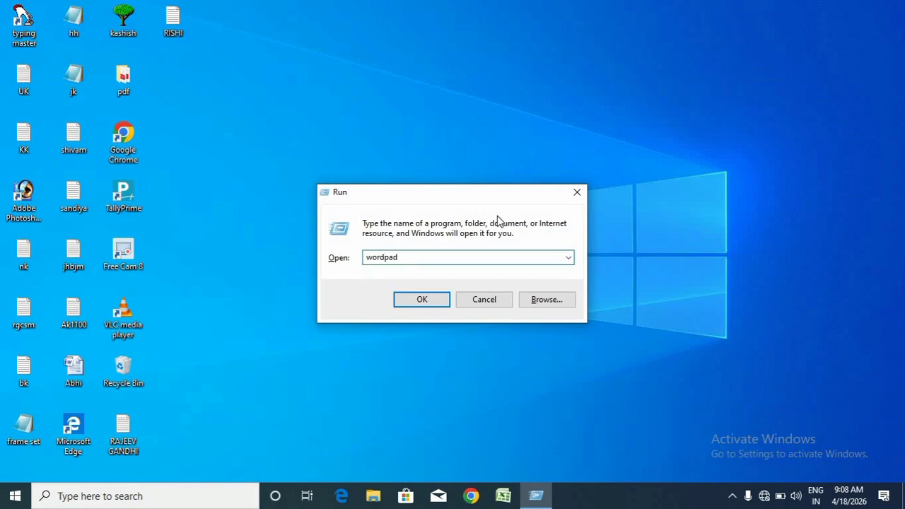
{"action": "left_click", "coordinate": [440, 302]}
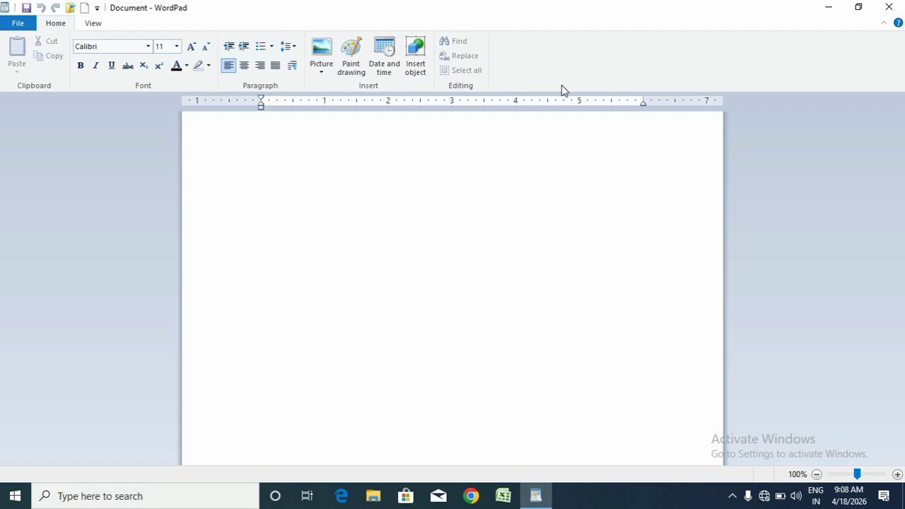
{"action": "left_click", "coordinate": [889, 8]}
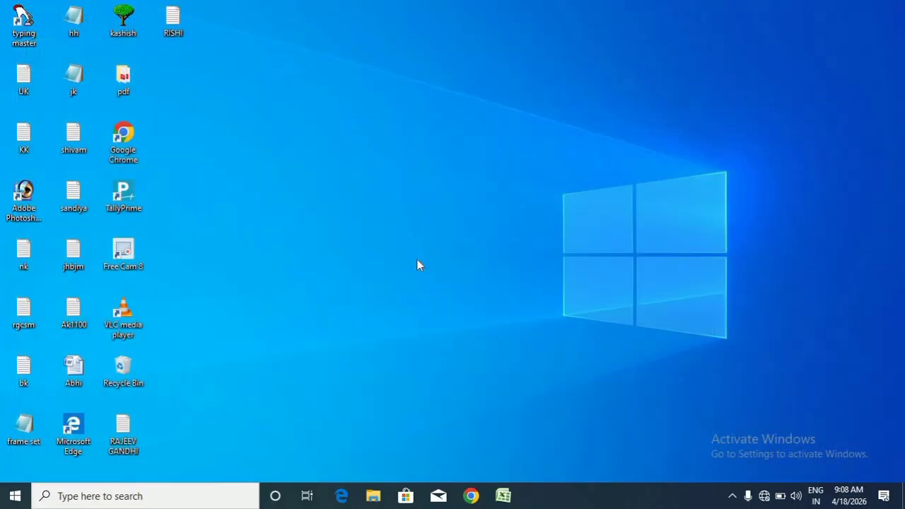
- Search Windows for wordpad, launch WordPad from the results, and close its window again
{"action": "left_click", "coordinate": [10, 488]}
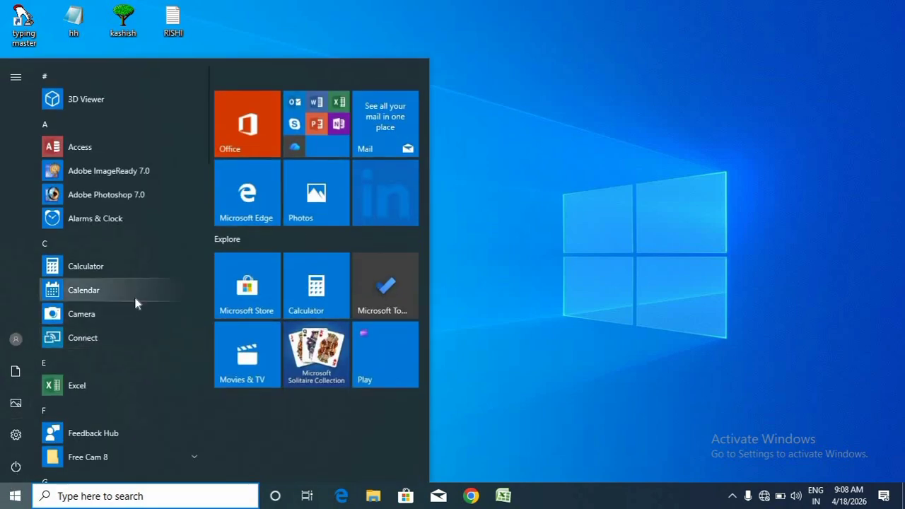
{"action": "type", "text": "wor"}
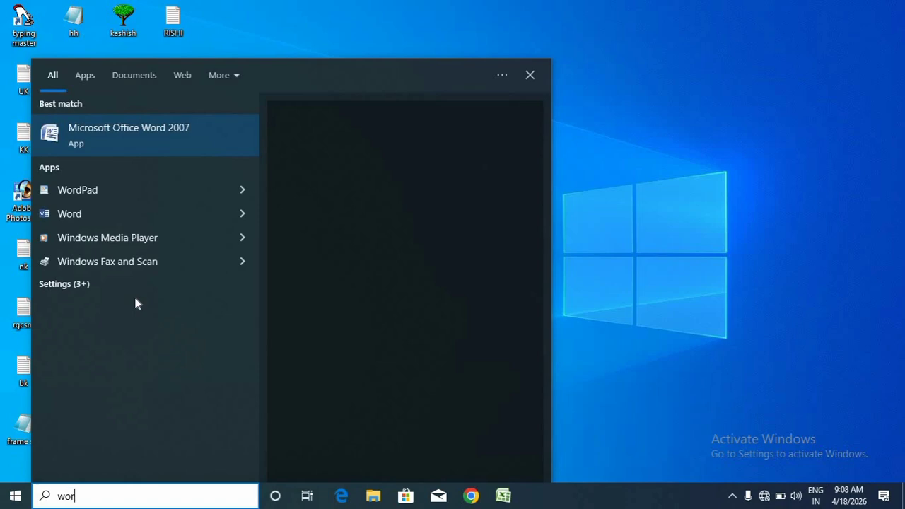
{"action": "type", "text": "dp"}
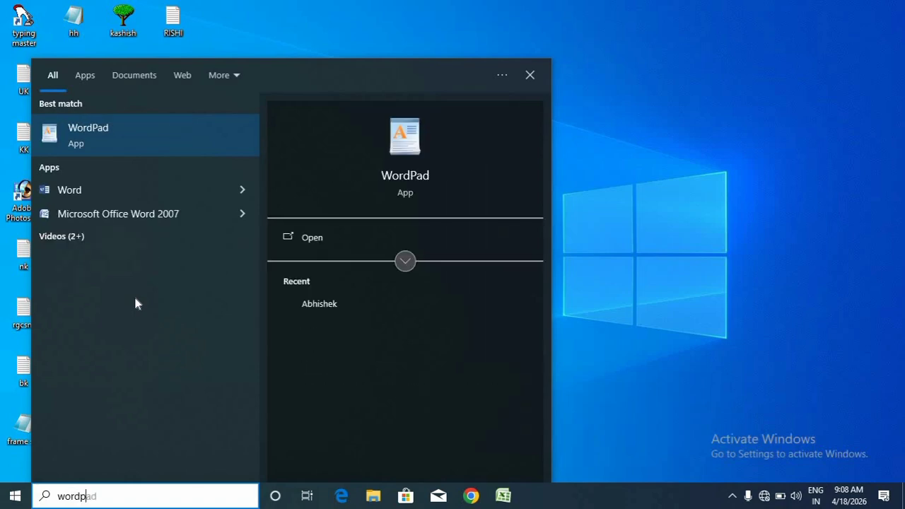
{"action": "type", "text": "ad"}
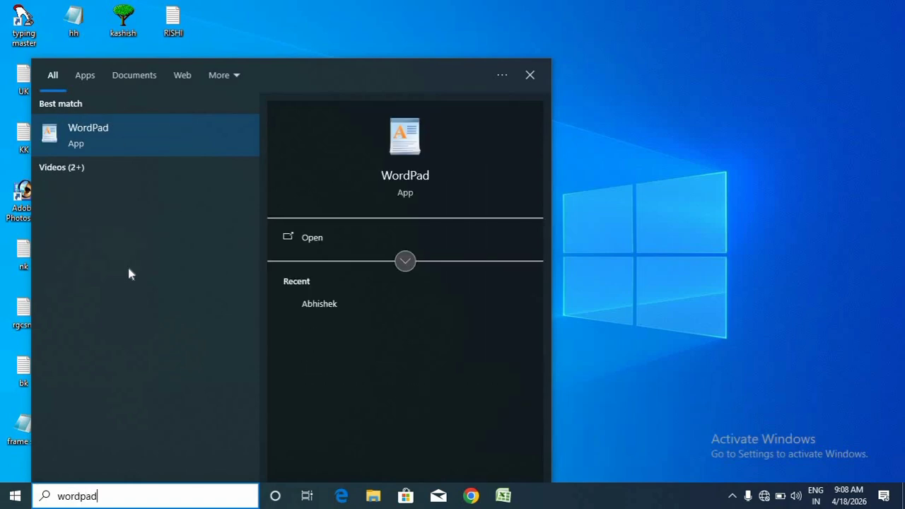
{"action": "left_click", "coordinate": [118, 141]}
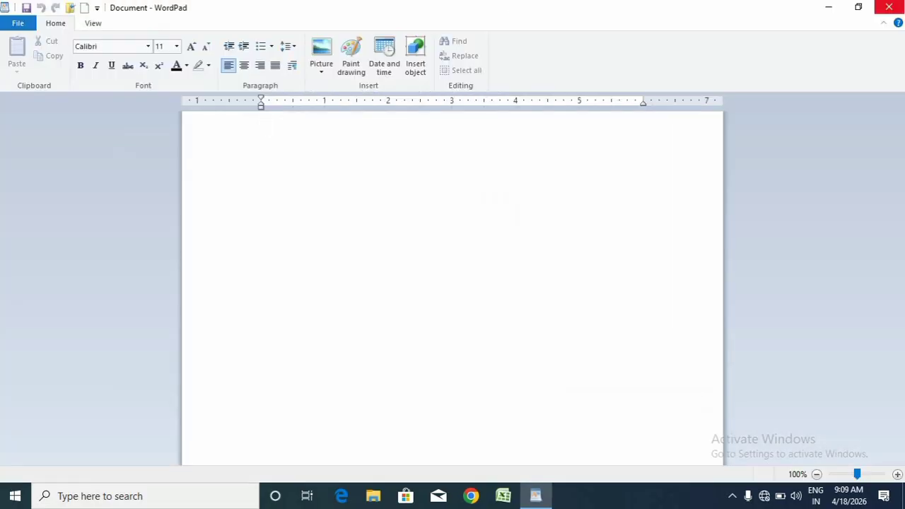
{"action": "left_click", "coordinate": [889, 7]}
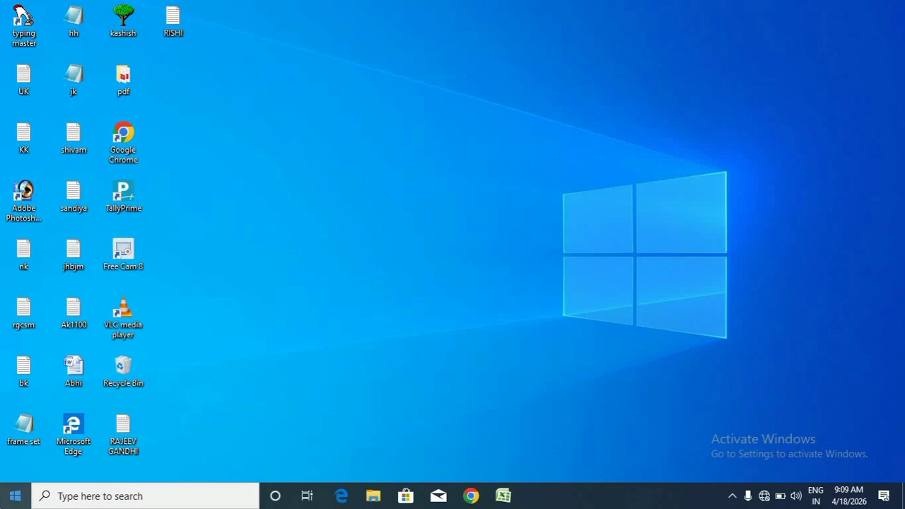
- Launch WordPad from the Windows Accessories folder in the list of installed apps
{"action": "left_click", "coordinate": [15, 496]}
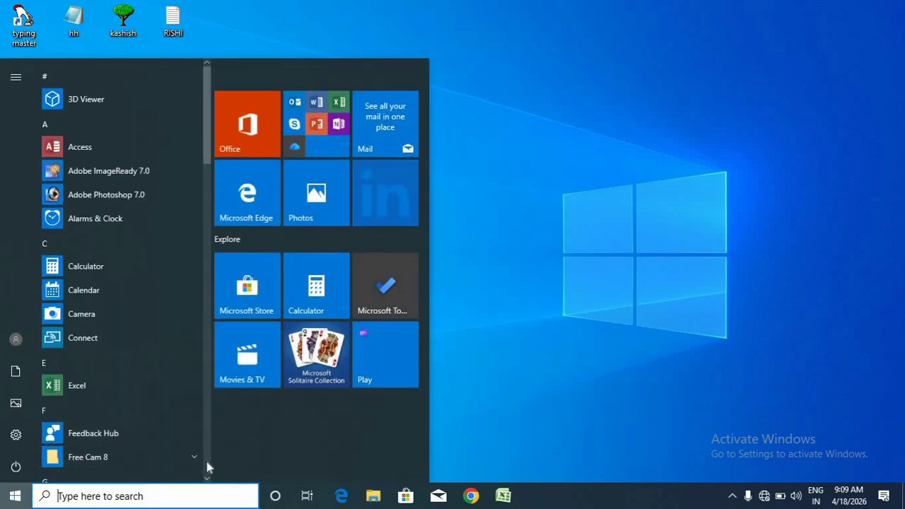
{"action": "scroll", "coordinate": [205, 465], "scroll_direction": "down", "scroll_amount": 5}
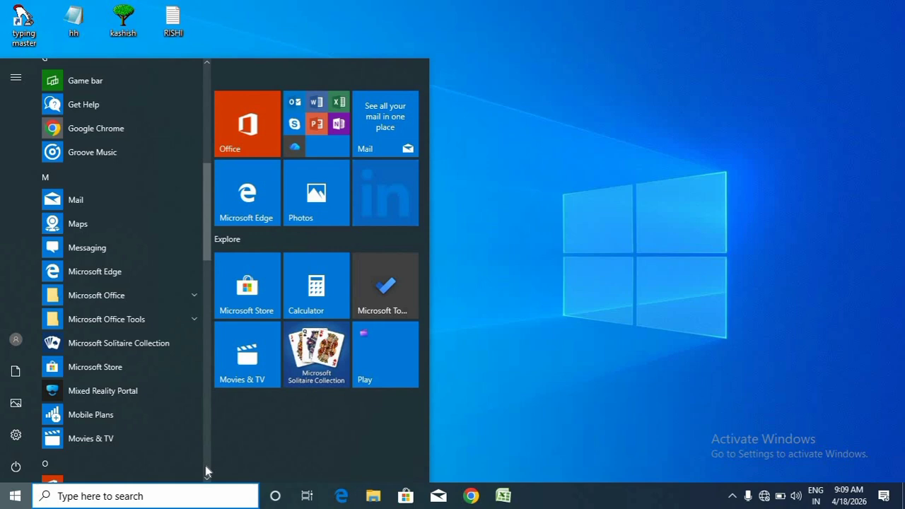
{"action": "scroll", "coordinate": [205, 466], "scroll_direction": "down", "scroll_amount": 5}
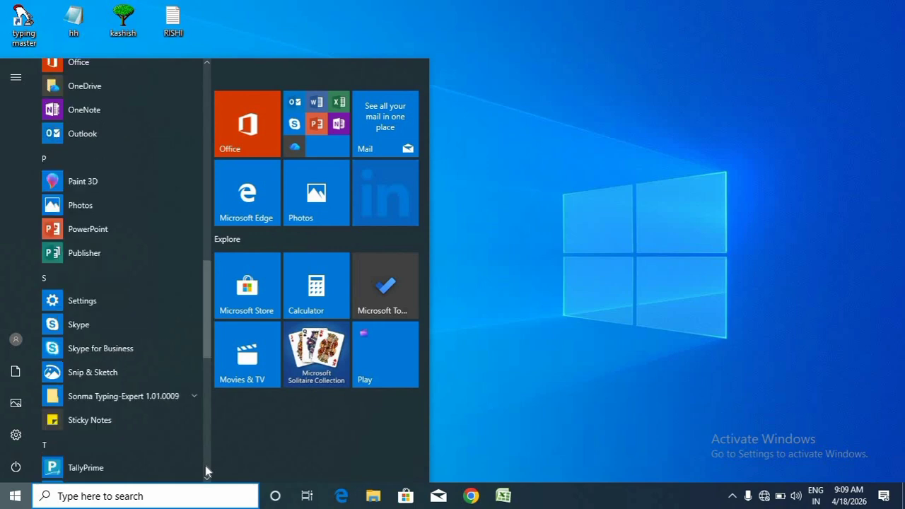
{"action": "left_click", "coordinate": [205, 65]}
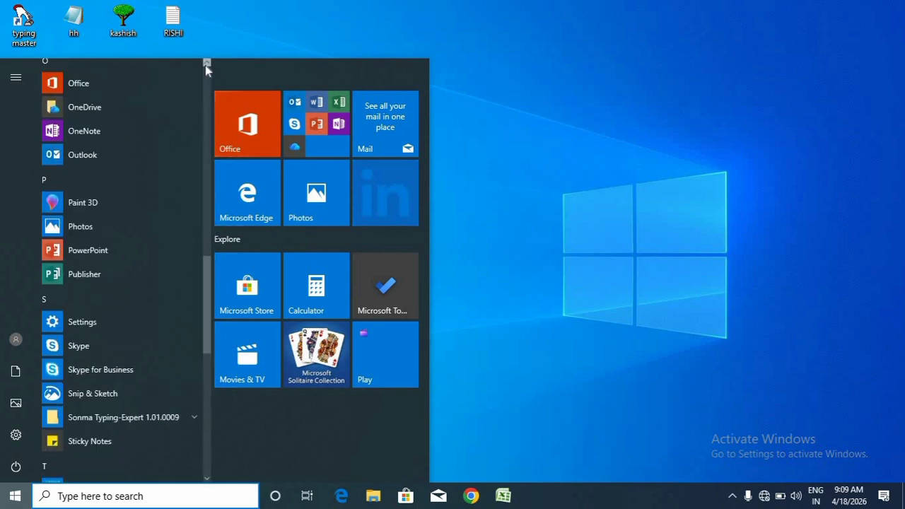
{"action": "left_click_drag", "start_coordinate": [205, 65], "coordinate": [205, 64]}
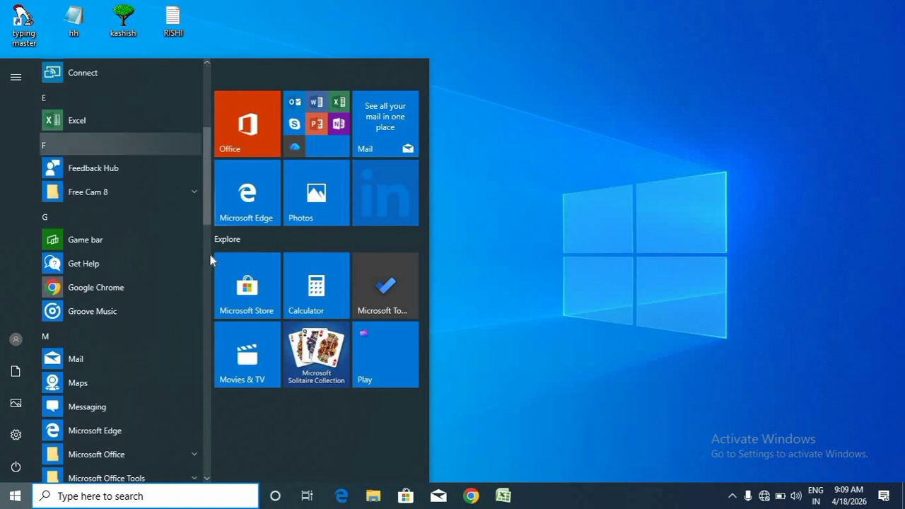
{"action": "left_click", "coordinate": [205, 477]}
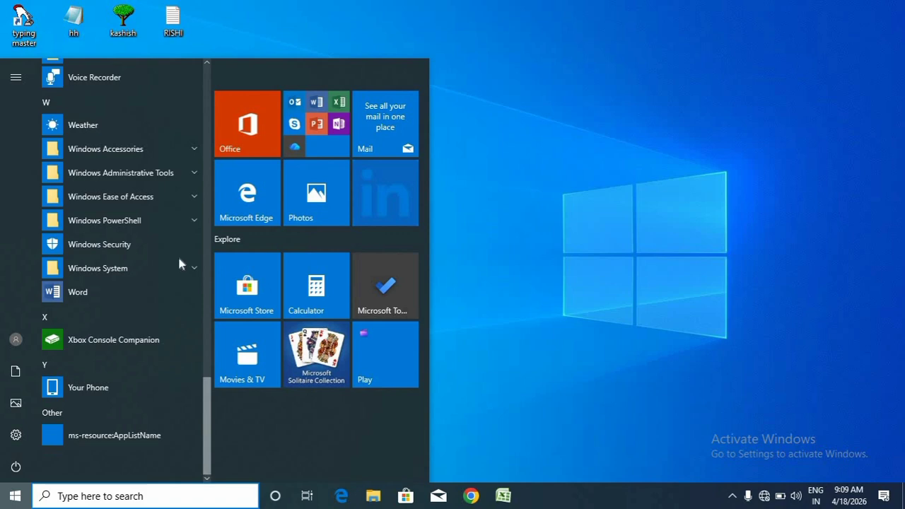
{"action": "left_click", "coordinate": [175, 150]}
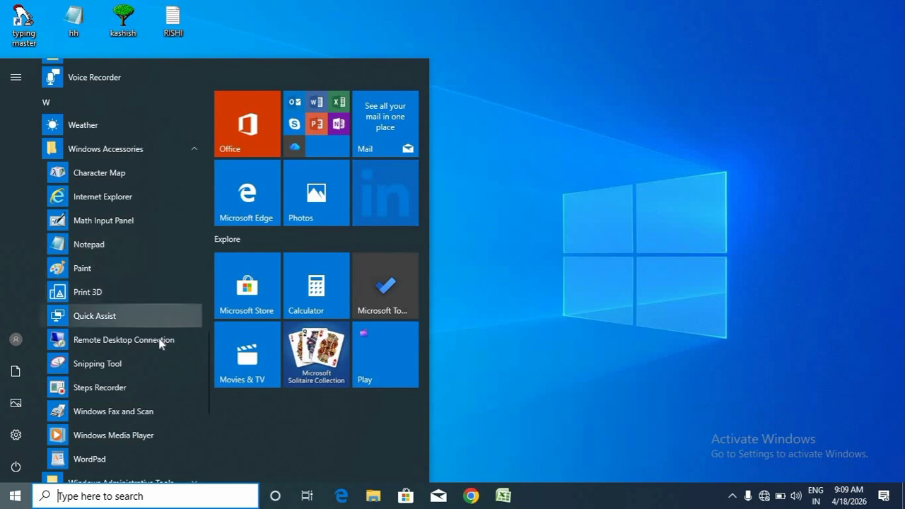
{"action": "left_click", "coordinate": [116, 456]}
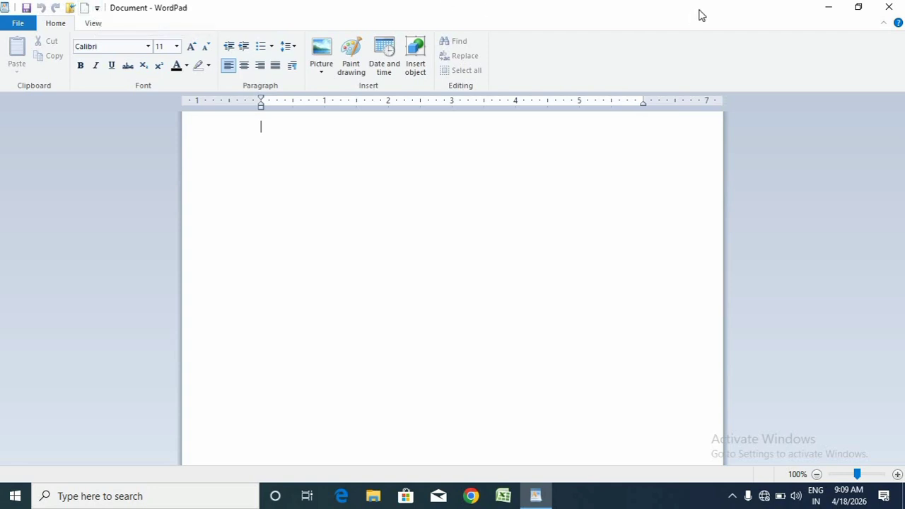
- Restore the WordPad window to its smaller size and maximize it again
{"action": "left_click", "coordinate": [870, 7]}
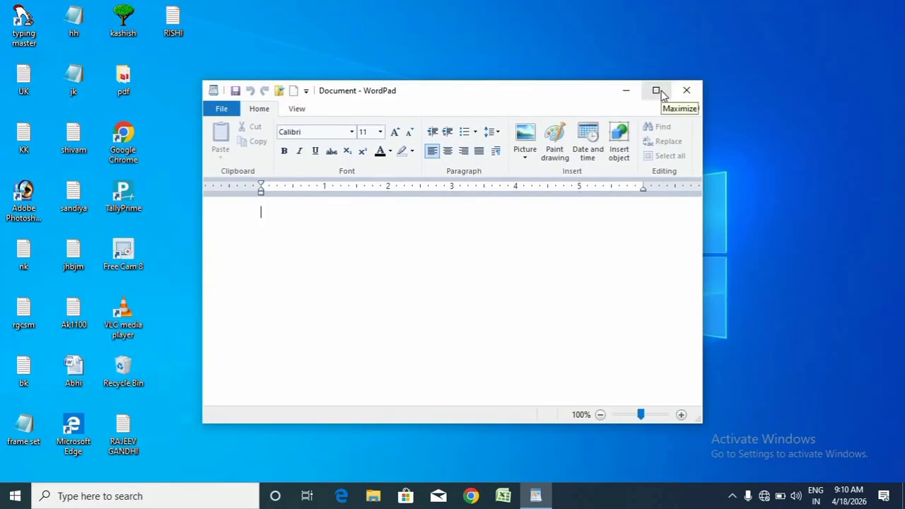
{"action": "left_click", "coordinate": [656, 90]}
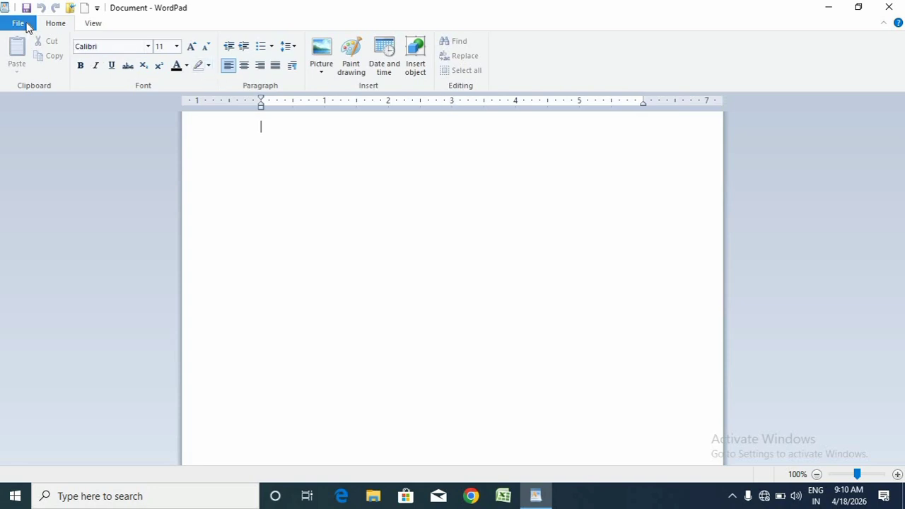
- Add the Send in email and Print preview commands to the Quick Access Toolbar
{"action": "left_click", "coordinate": [97, 8]}
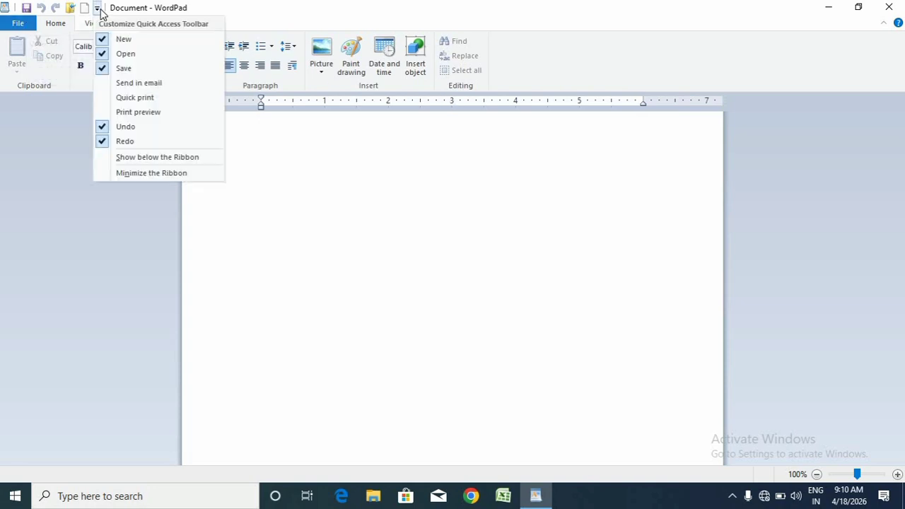
{"action": "left_click", "coordinate": [109, 84]}
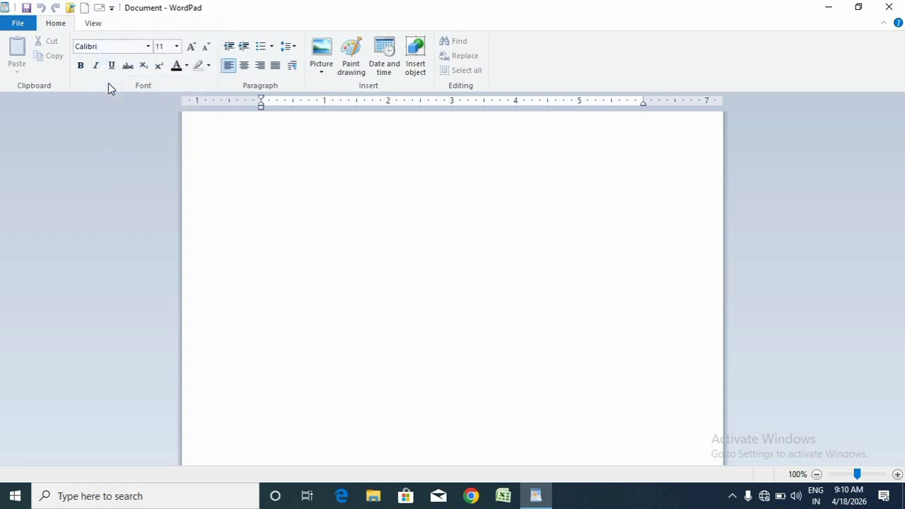
{"action": "left_click", "coordinate": [112, 9]}
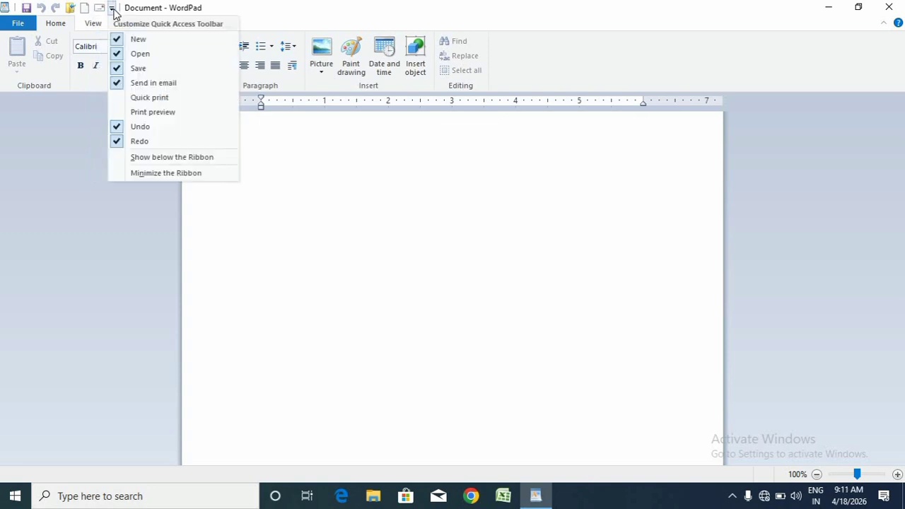
{"action": "left_click", "coordinate": [126, 113]}
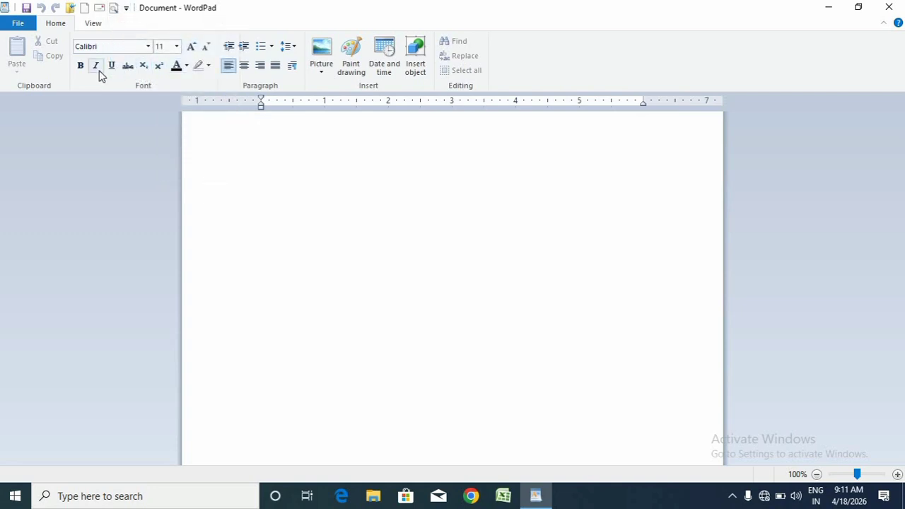
- Create a new blank document and enter the sample text "nknknk" on its first line
{"action": "left_click", "coordinate": [24, 27]}
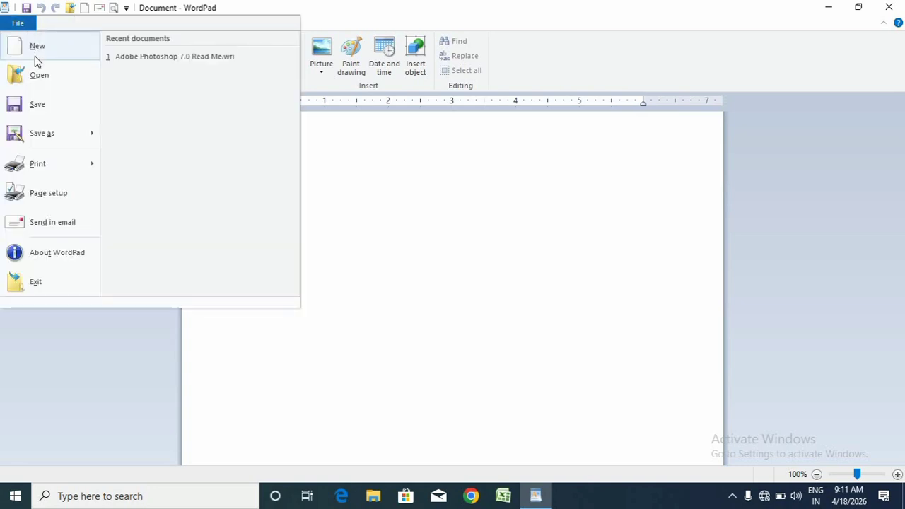
{"action": "left_click", "coordinate": [43, 48]}
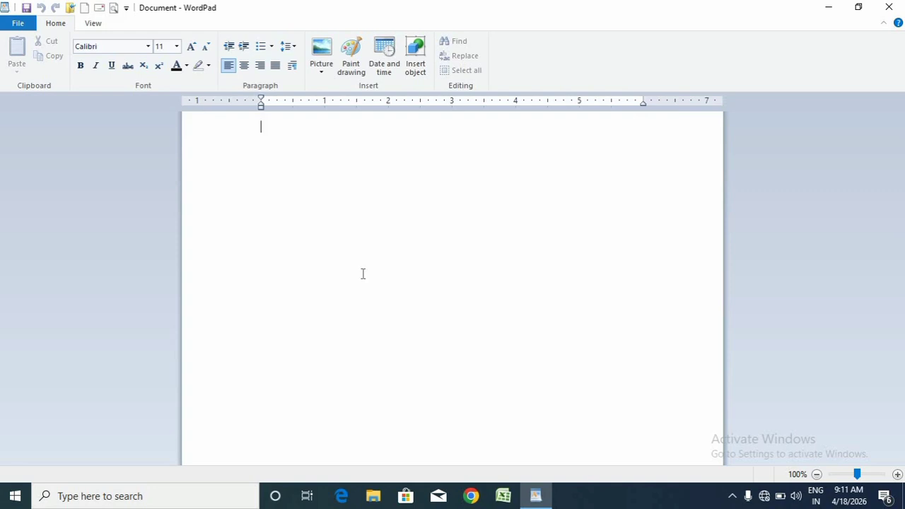
{"action": "type", "text": "nknknk"}
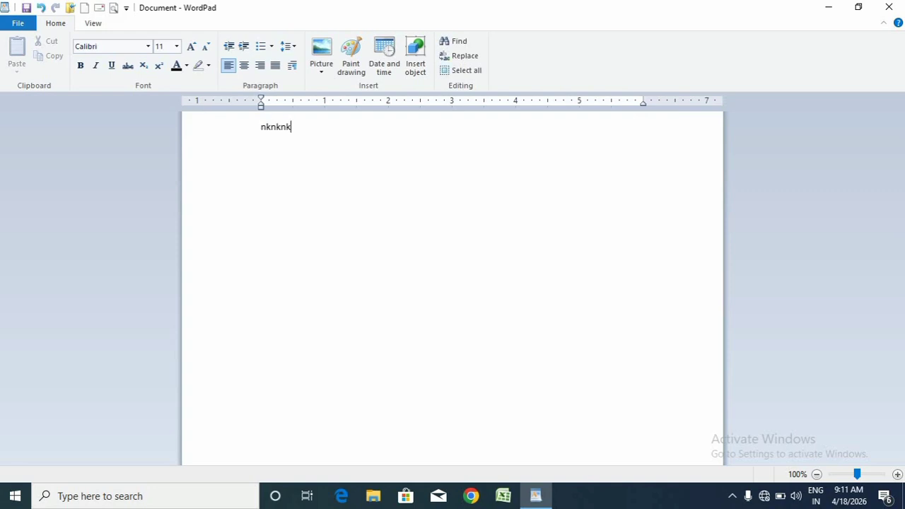
- Create another new document, saving the current one in the Documents folder as Document in Rich Text Format
{"action": "left_click", "coordinate": [17, 24]}
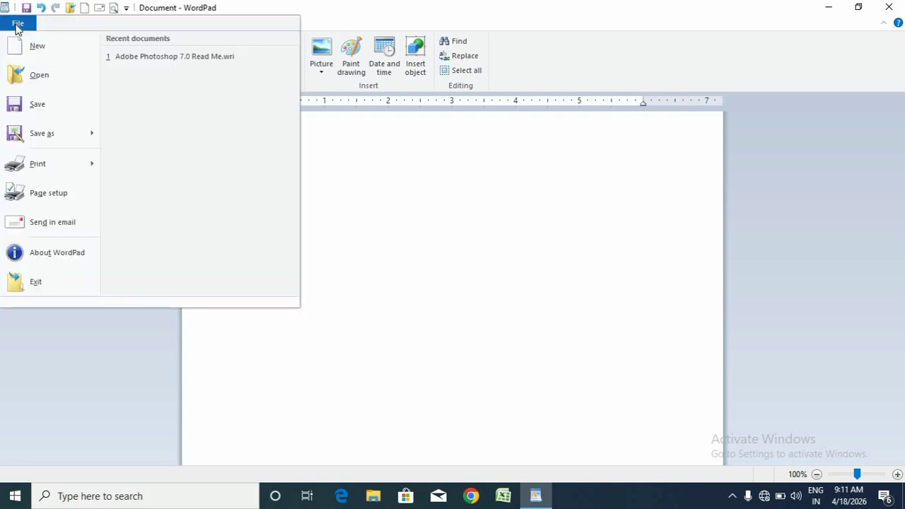
{"action": "left_click", "coordinate": [24, 49]}
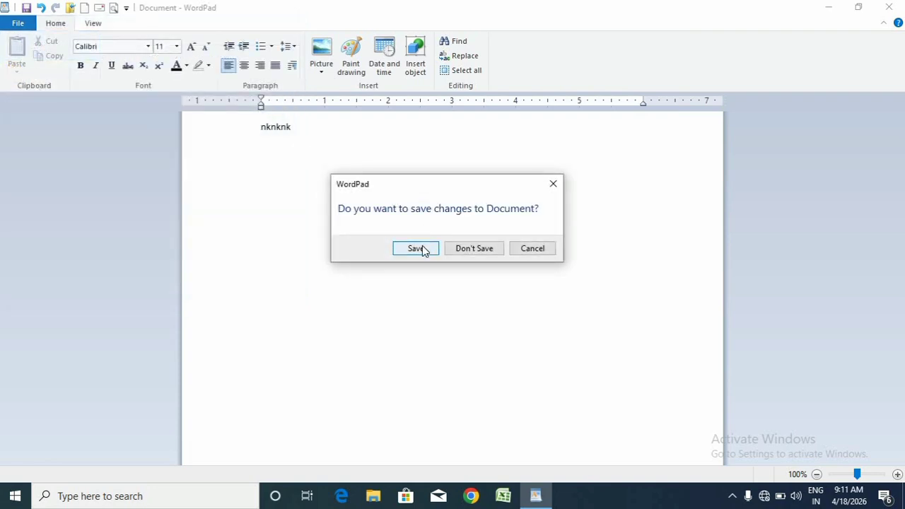
{"action": "left_click", "coordinate": [422, 251]}
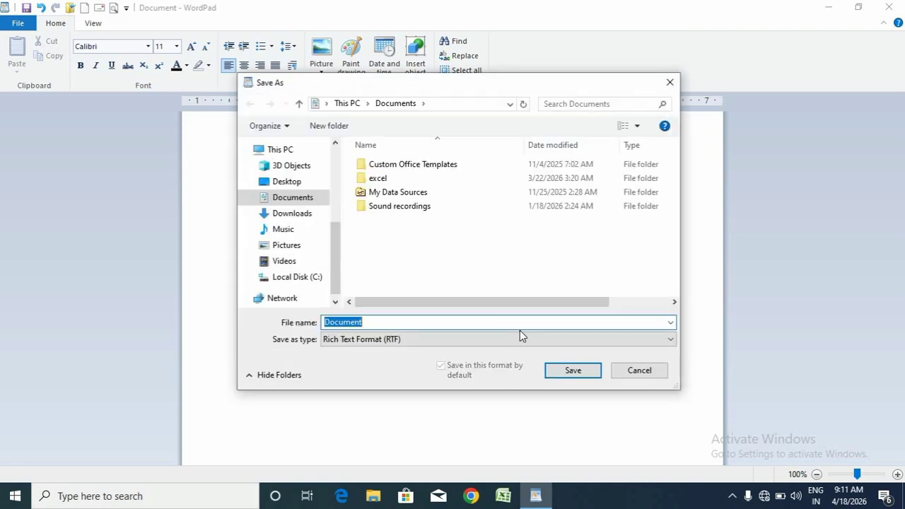
{"action": "left_click", "coordinate": [587, 375]}
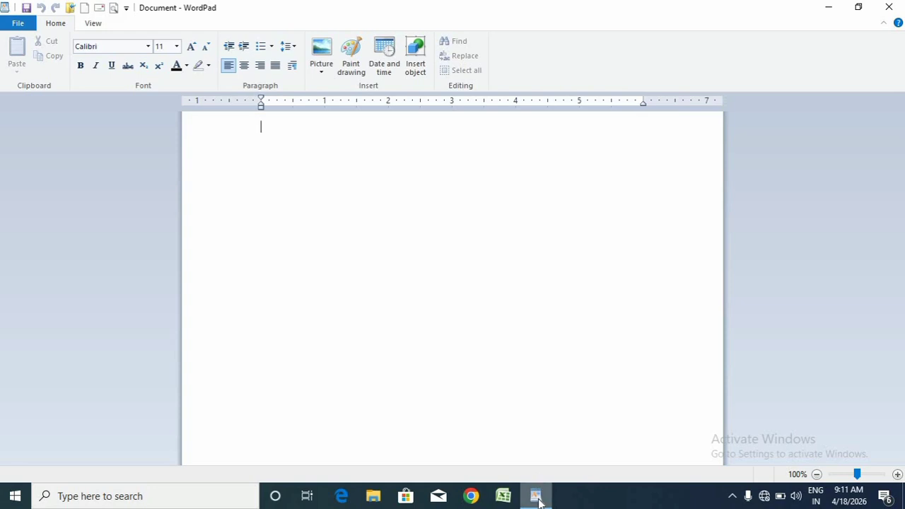
- Open the kashish document from the Documents folder and dismiss the unsupported-format notice
{"action": "mouse_move", "coordinate": [538, 500]}
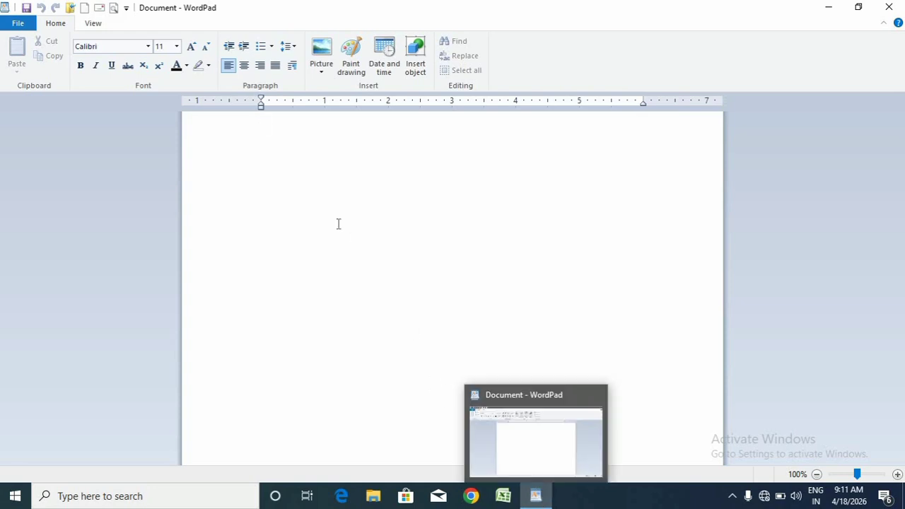
{"action": "left_click", "coordinate": [262, 133]}
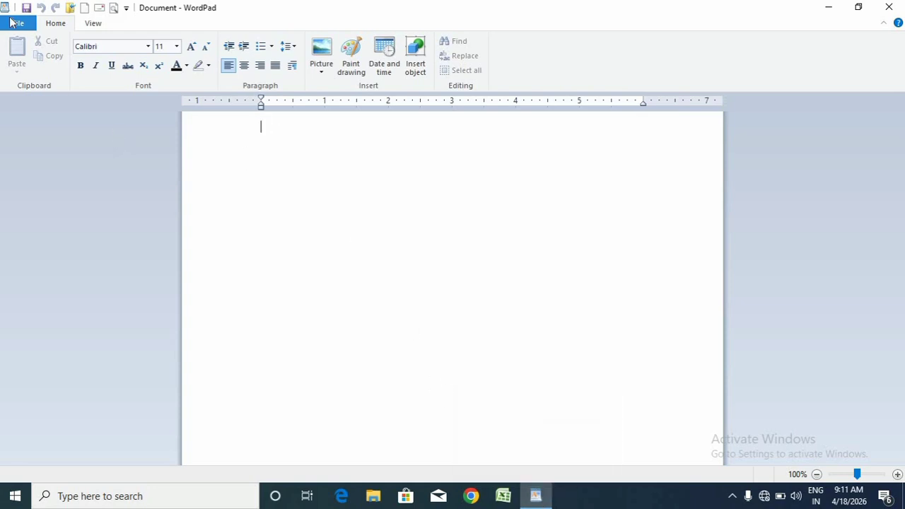
{"action": "left_click", "coordinate": [10, 22]}
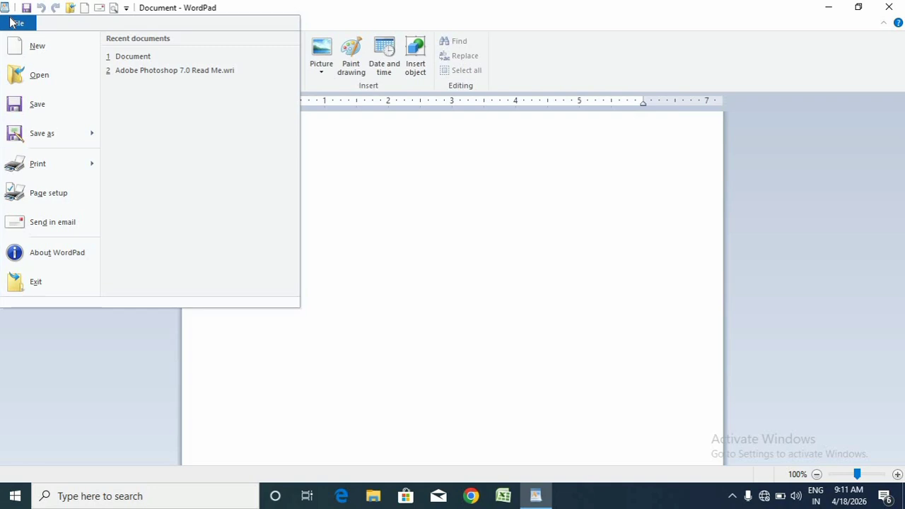
{"action": "left_click", "coordinate": [24, 75]}
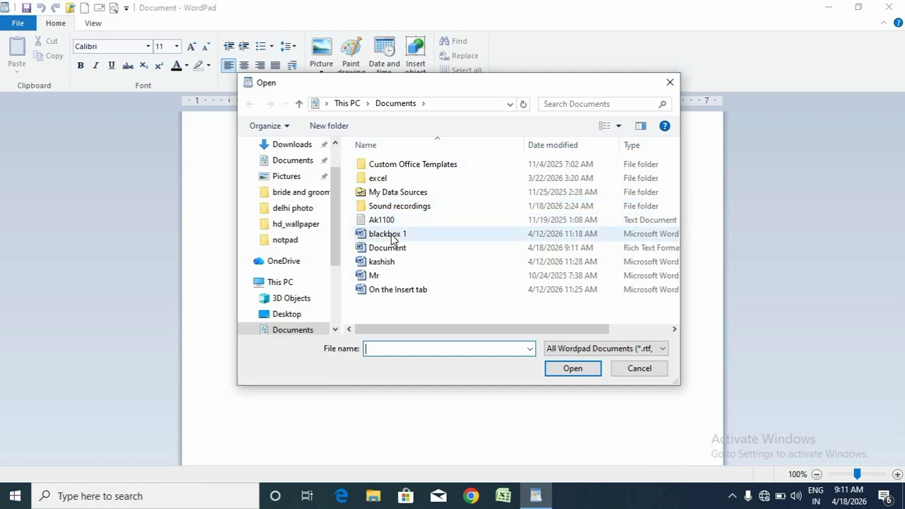
{"action": "double_click", "coordinate": [392, 263]}
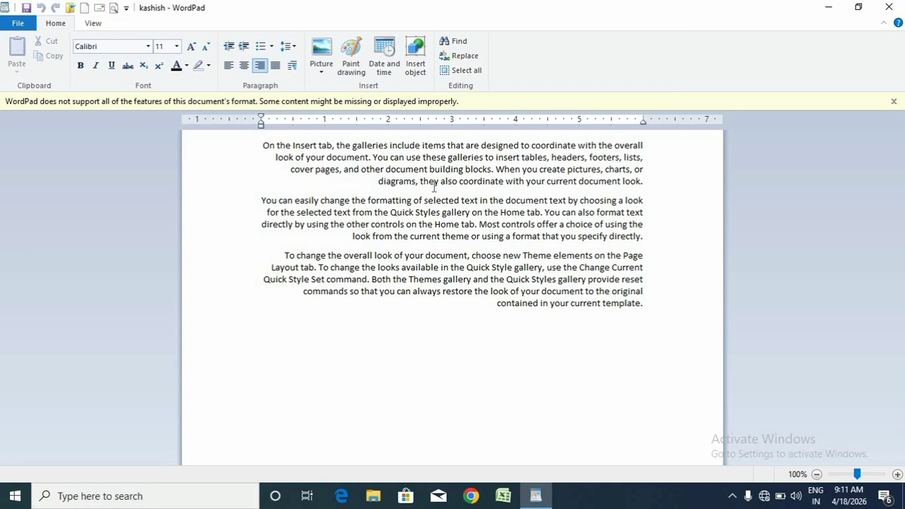
{"action": "left_click", "coordinate": [894, 101]}
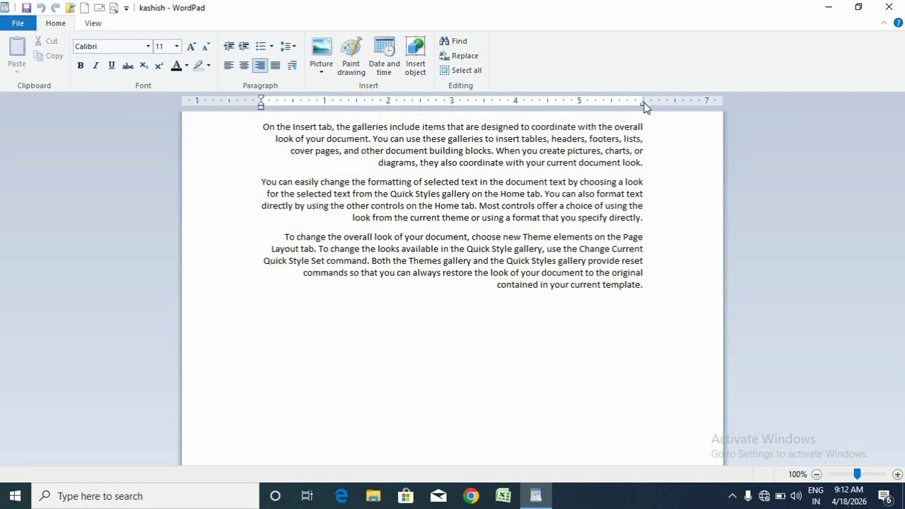
{"action": "left_click", "coordinate": [18, 23]}
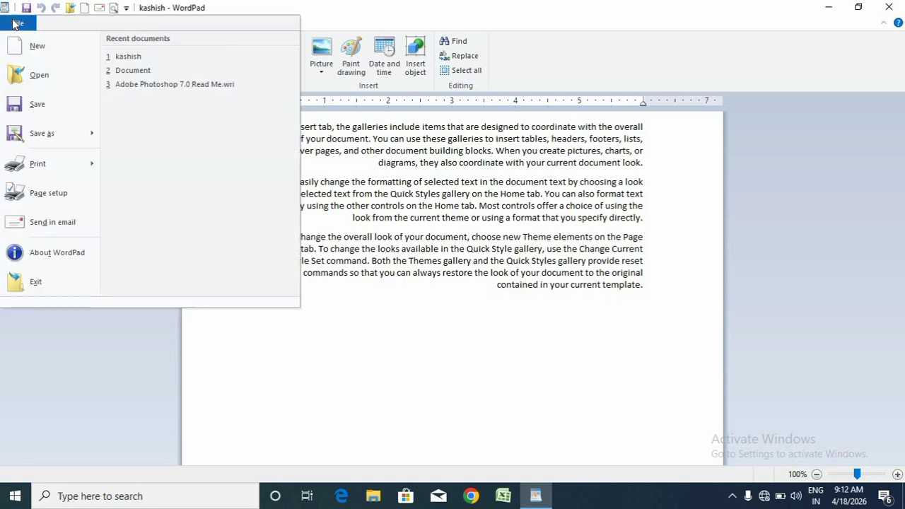
{"action": "left_click", "coordinate": [31, 112]}
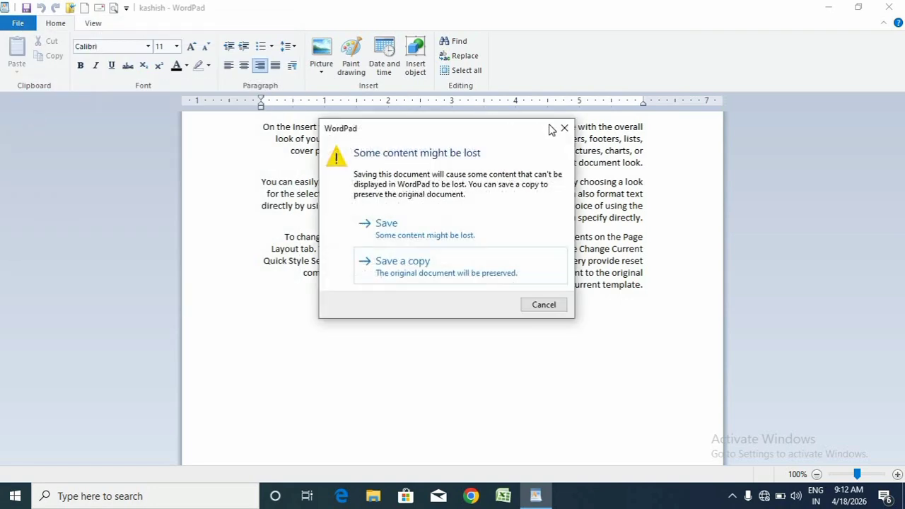
{"action": "left_click", "coordinate": [565, 128]}
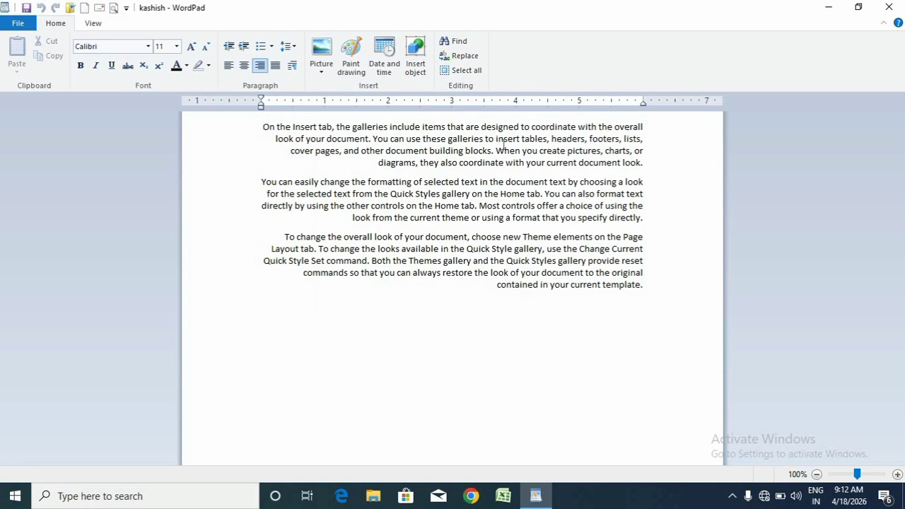
- Replace the entire text of the kashish document with the sample text "yghjgjhuvhvh"
{"action": "key", "text": "ctrl+a"}
{"action": "key", "text": "Delete"}
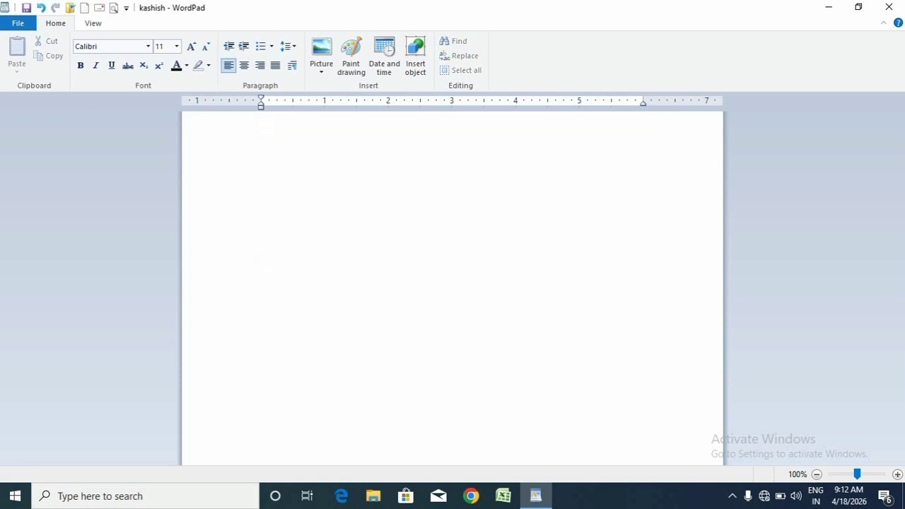
{"action": "type", "text": "yghjgjhuvhvh"}
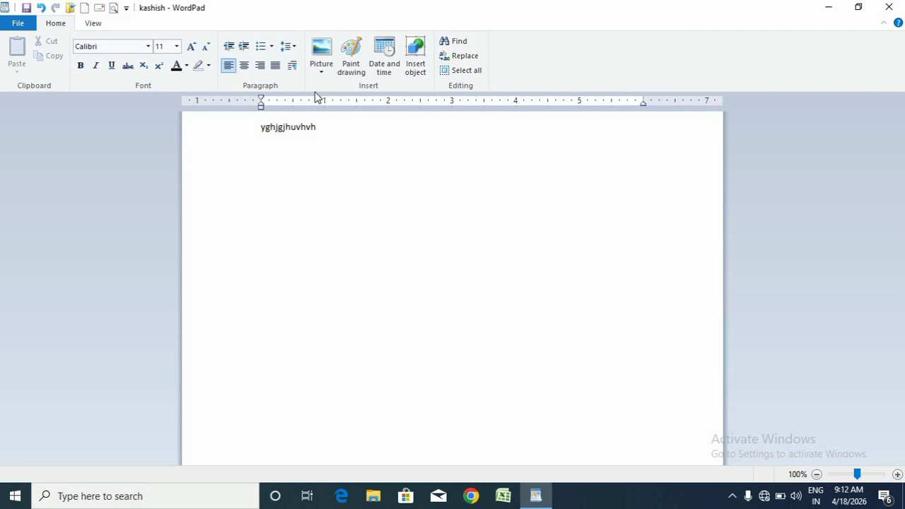
- Try to save the edited document, cancel the save, and close WordPad without saving the changes
{"action": "left_click", "coordinate": [29, 26]}
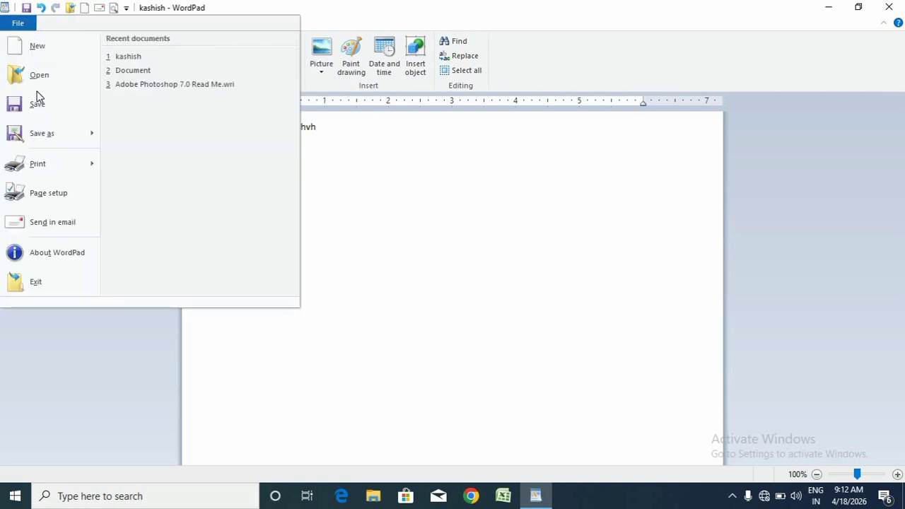
{"action": "left_click", "coordinate": [39, 104]}
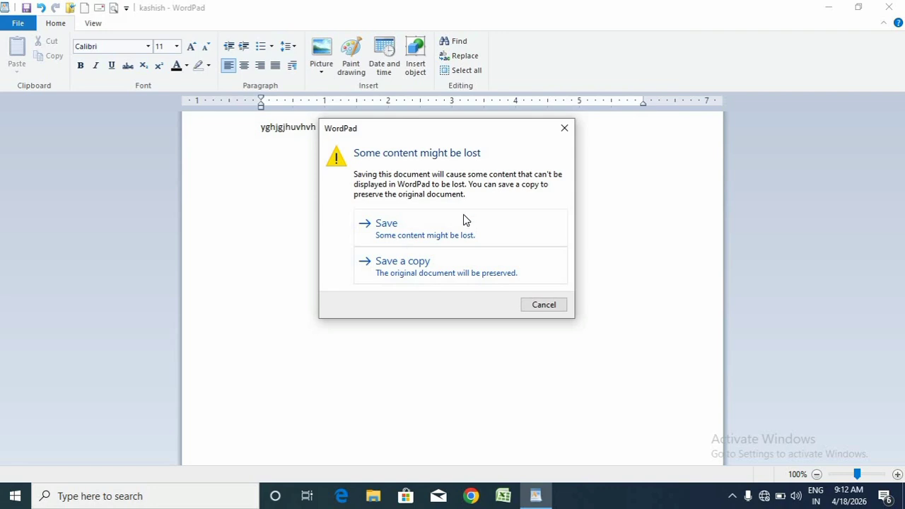
{"action": "left_click", "coordinate": [544, 305]}
{"action": "left_click", "coordinate": [888, 8]}
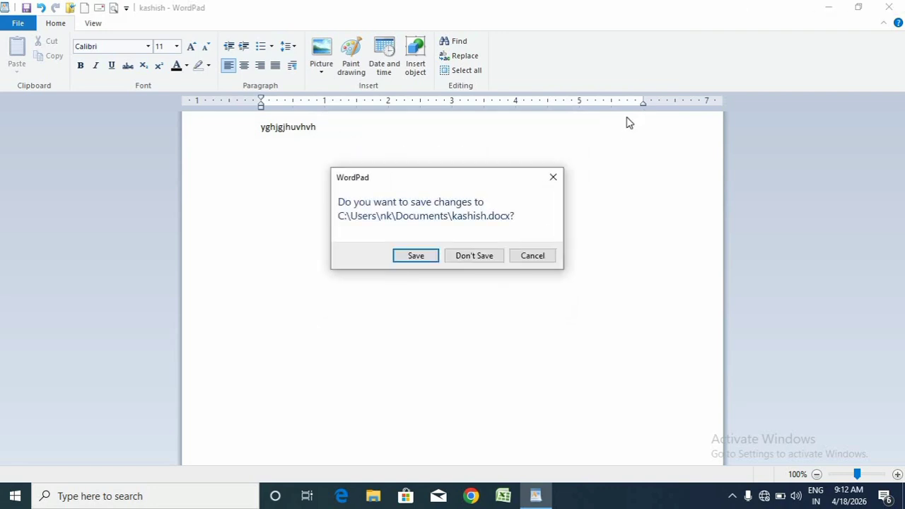
{"action": "left_click", "coordinate": [474, 256]}
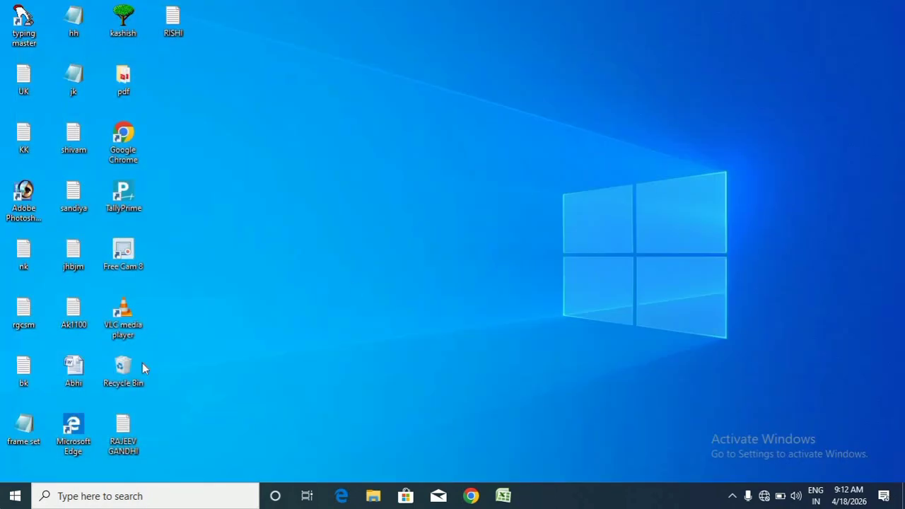
- Launch WordPad through a Windows search for "word" and enter the sample text "gcgcgvhbhbj" in the blank document
{"action": "left_click", "coordinate": [15, 496]}
{"action": "type", "text": "w"}
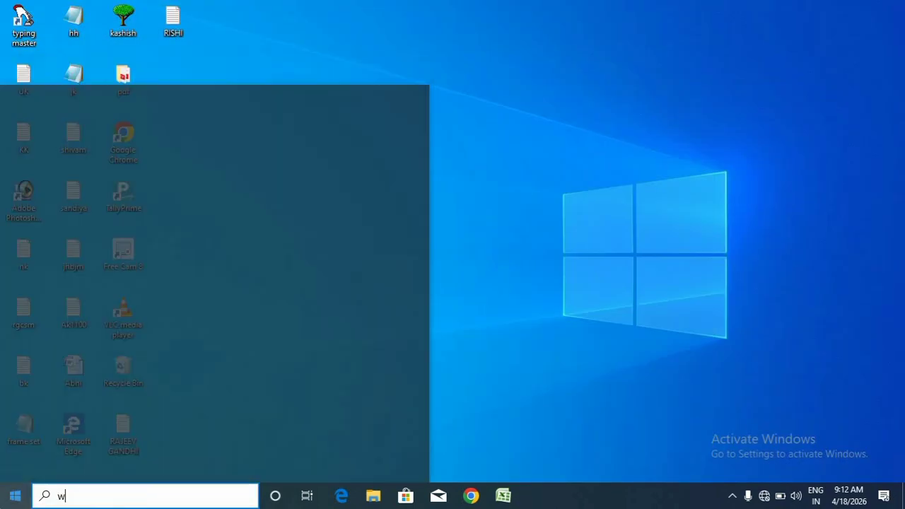
{"action": "type", "text": "oprd"}
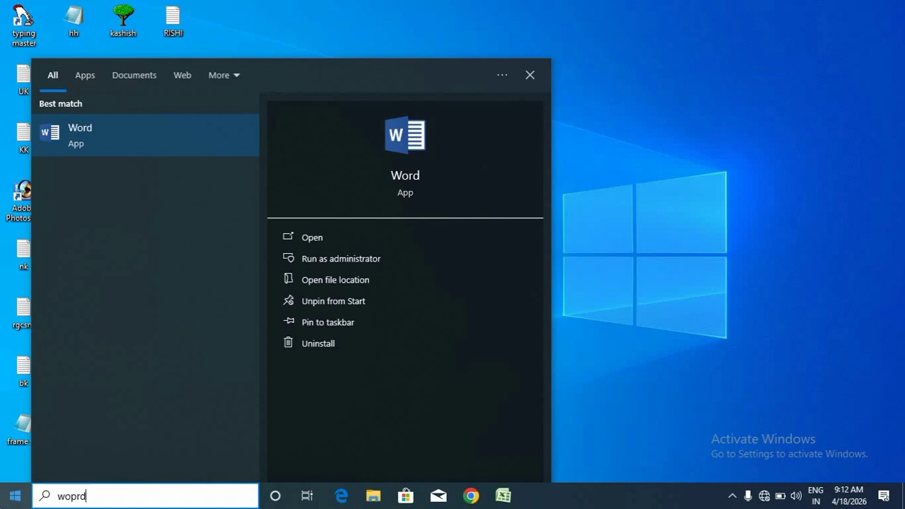
{"action": "key", "text": "BackSpace"}
{"action": "key", "text": "BackSpace"}
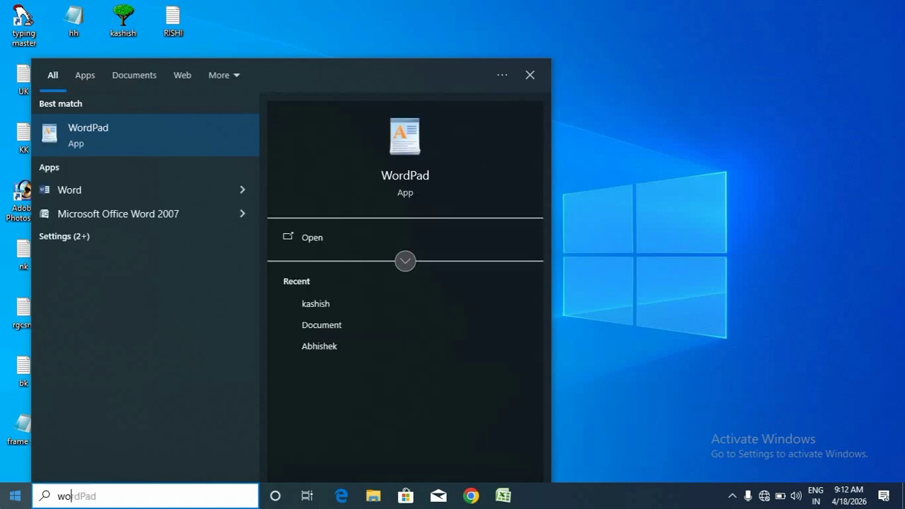
{"action": "type", "text": "rdo"}
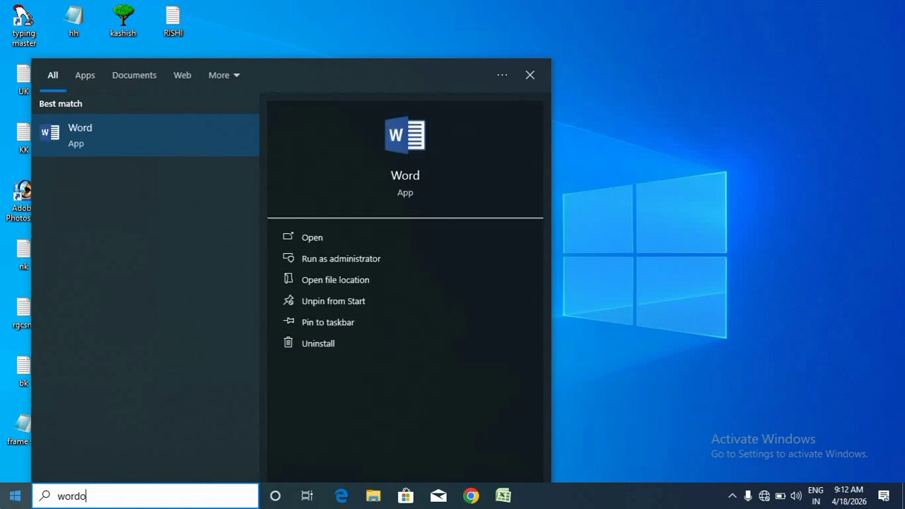
{"action": "key", "text": "BackSpace"}
{"action": "key", "text": "Return"}
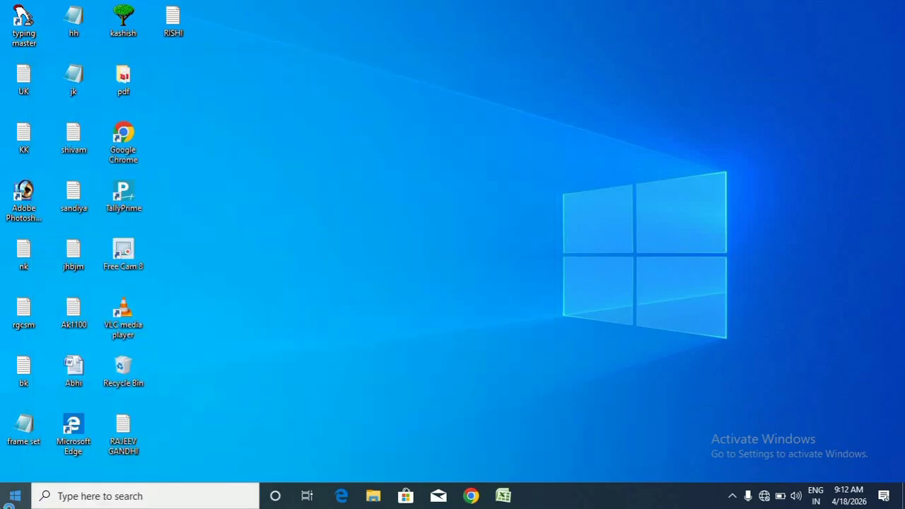
{"action": "type", "text": "gcgcgvhbhbj"}
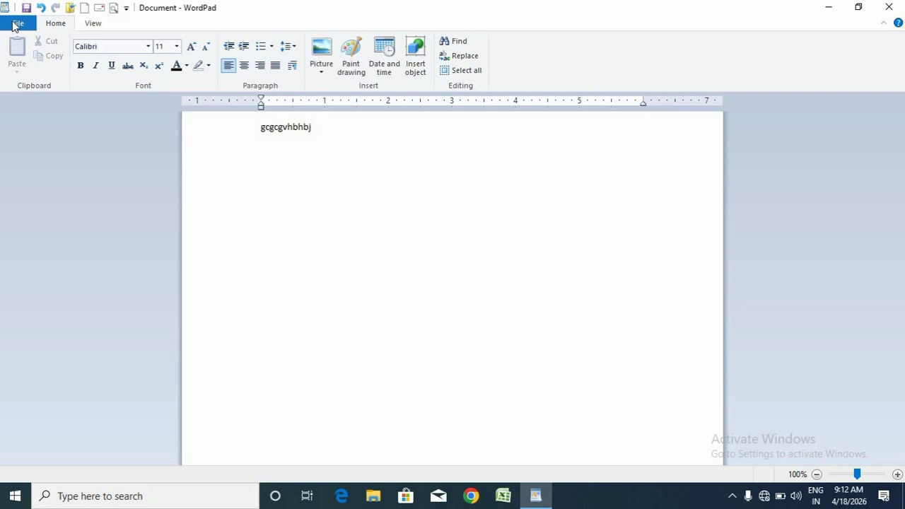
- Save the new document to the Desktop as Document in Rich Text Format (RTF)
{"action": "left_click", "coordinate": [16, 26]}
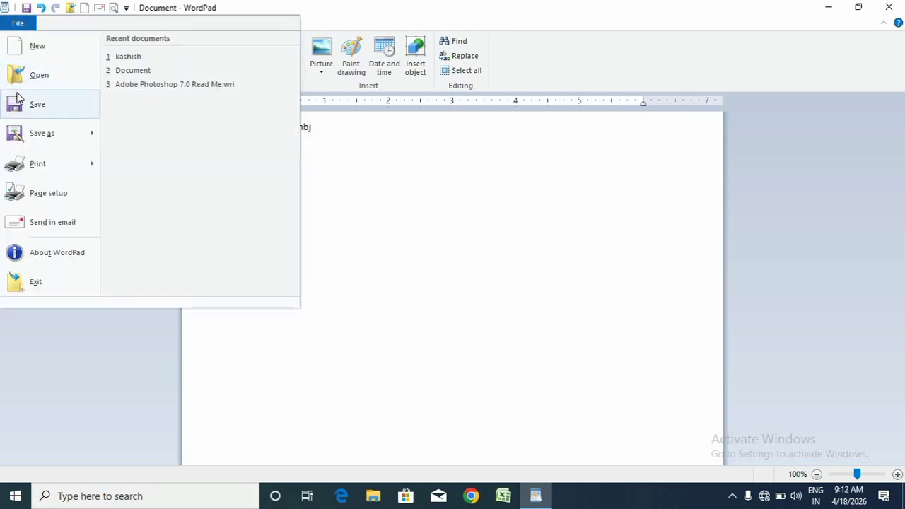
{"action": "left_click", "coordinate": [17, 101]}
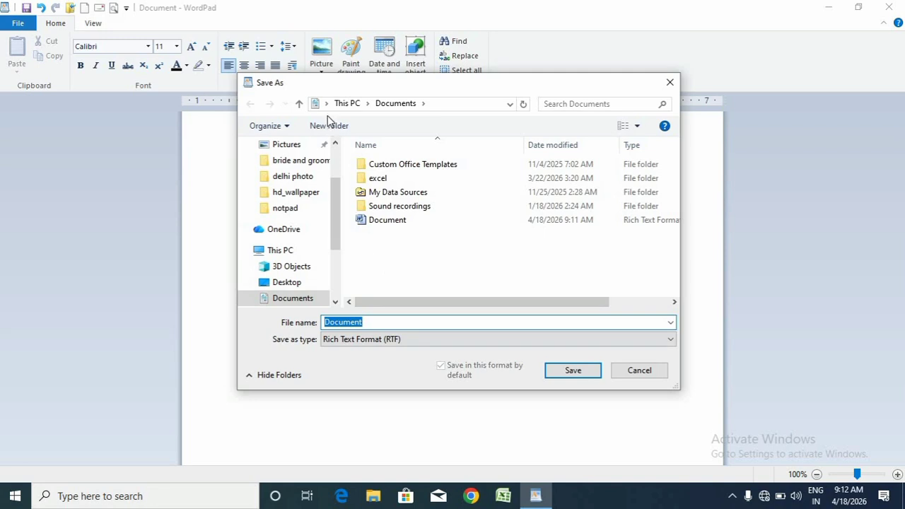
{"action": "scroll", "coordinate": [335, 145], "scroll_direction": "up", "scroll_amount": 2}
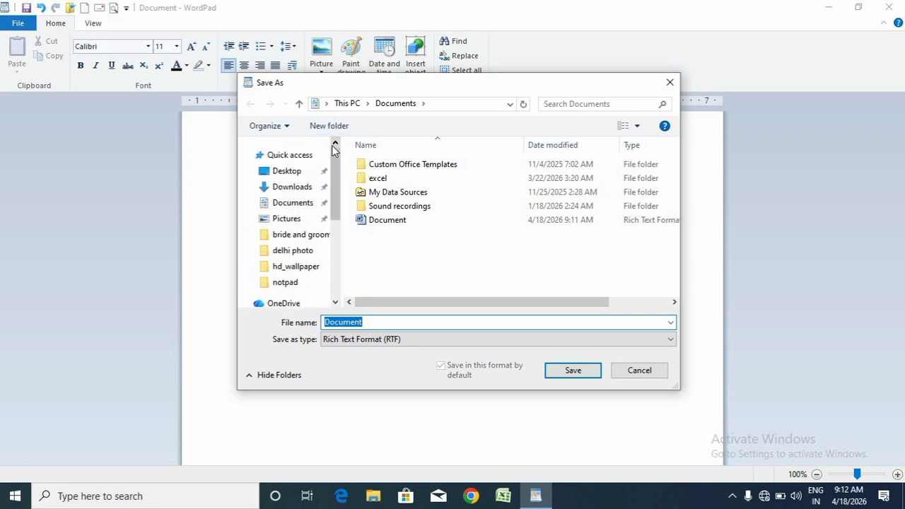
{"action": "left_click", "coordinate": [301, 173]}
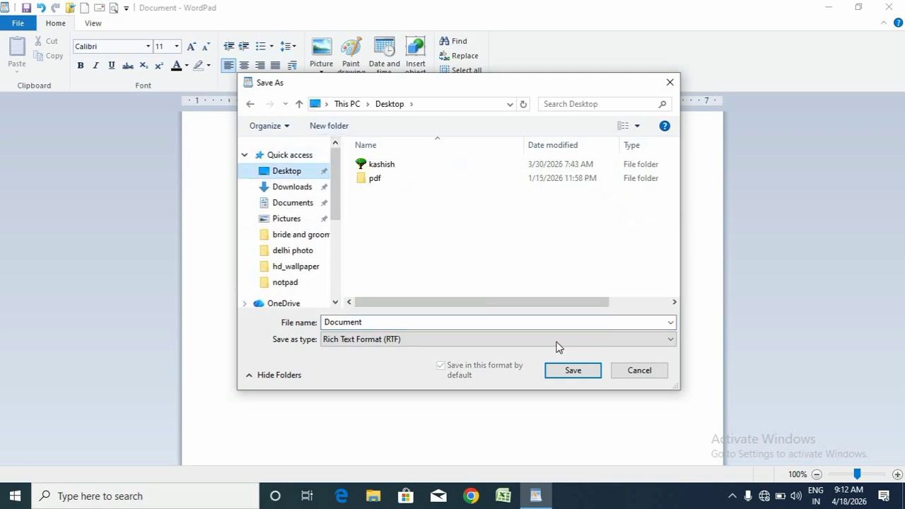
{"action": "left_click", "coordinate": [573, 372]}
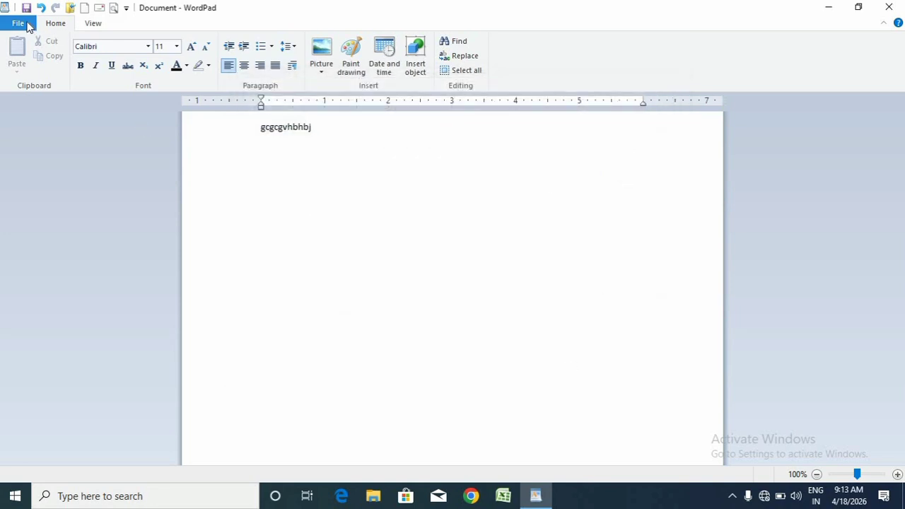
- Save a copy of the document on the Desktop under the name vhf in Rich Text Format (RTF)
{"action": "left_click", "coordinate": [28, 27]}
{"action": "mouse_move", "coordinate": [38, 130]}
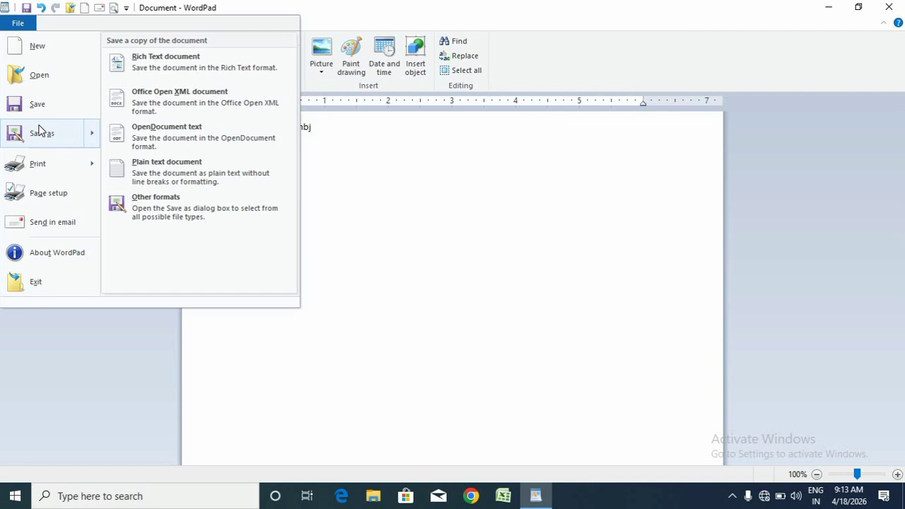
{"action": "left_click", "coordinate": [39, 130]}
{"action": "scroll", "coordinate": [276, 229], "scroll_direction": "up", "scroll_amount": 3}
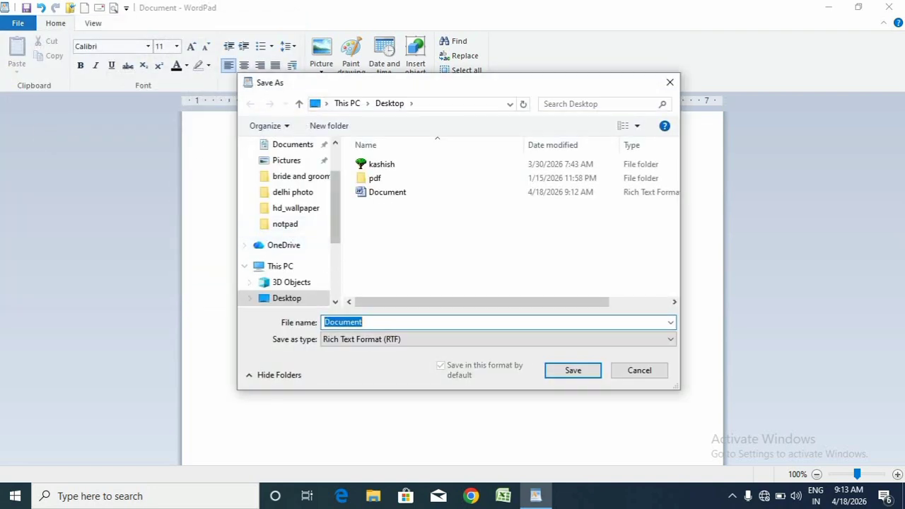
{"action": "type", "text": "vhf"}
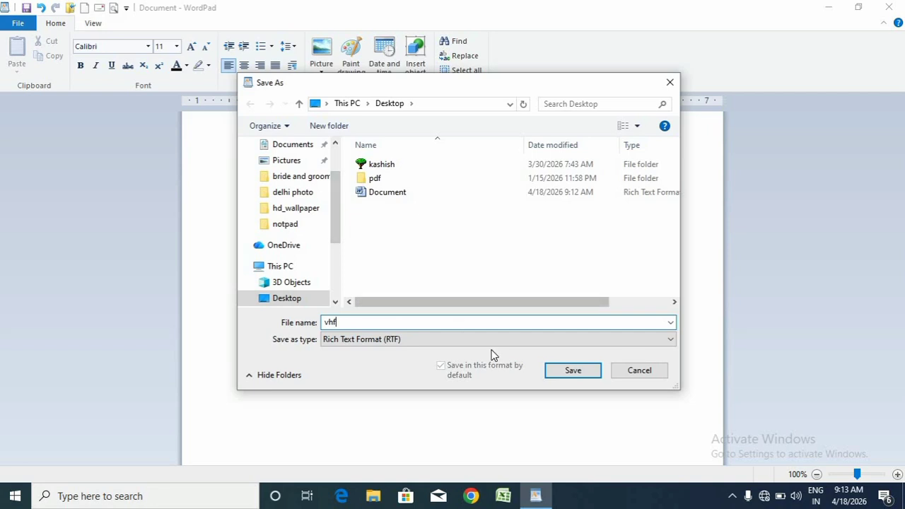
{"action": "left_click", "coordinate": [576, 371]}
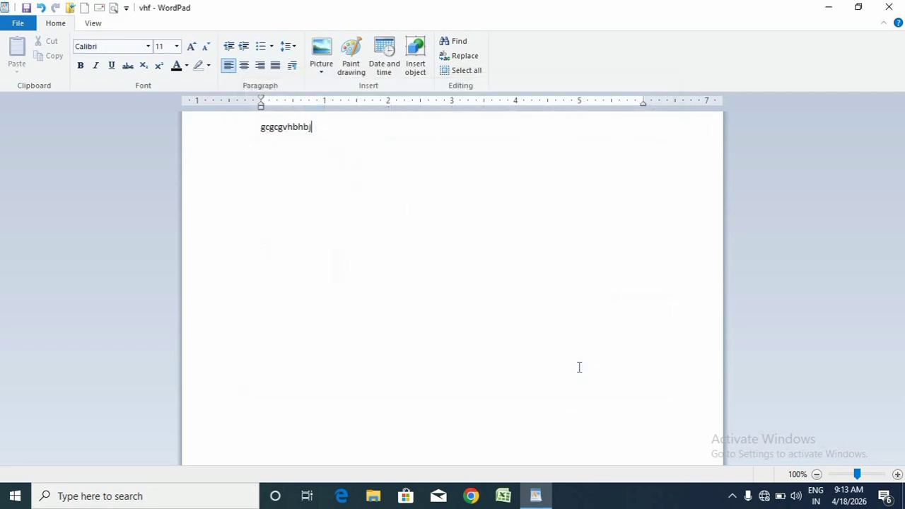
- Display the vhf document in print preview
{"action": "left_click", "coordinate": [28, 23]}
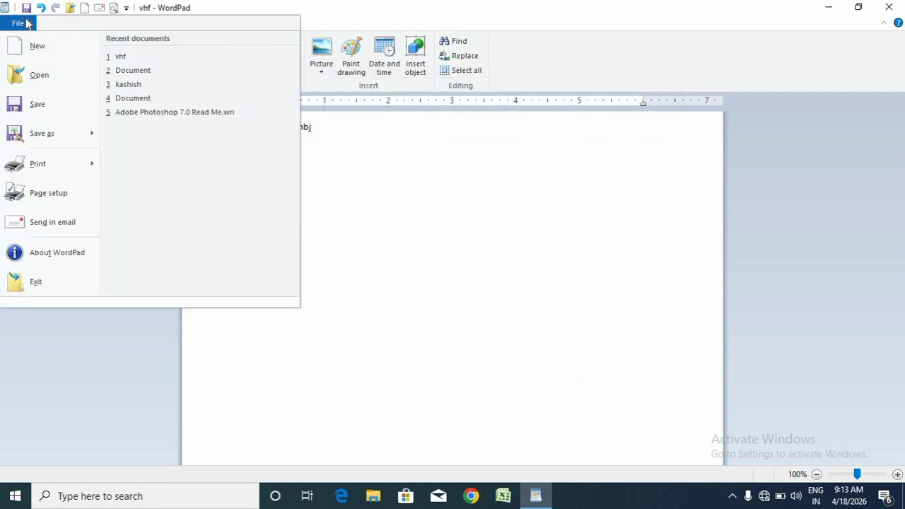
{"action": "mouse_move", "coordinate": [35, 164]}
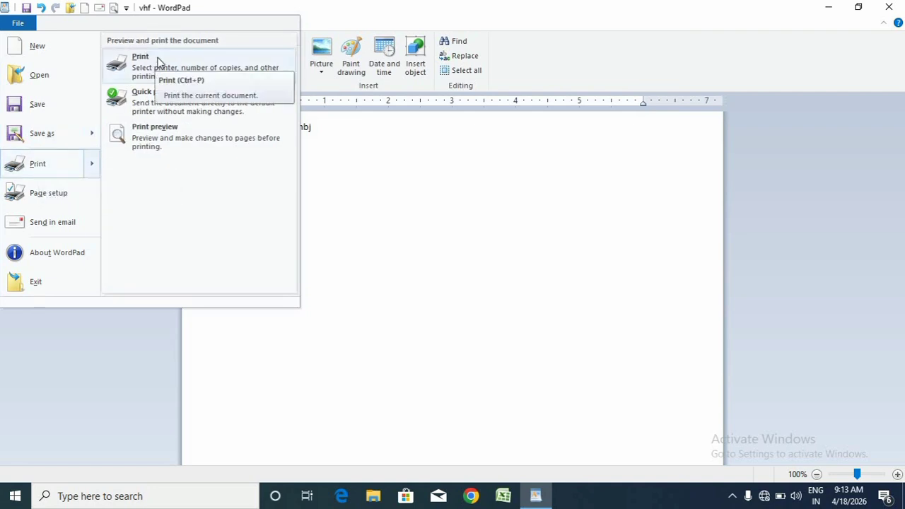
{"action": "left_click", "coordinate": [163, 136]}
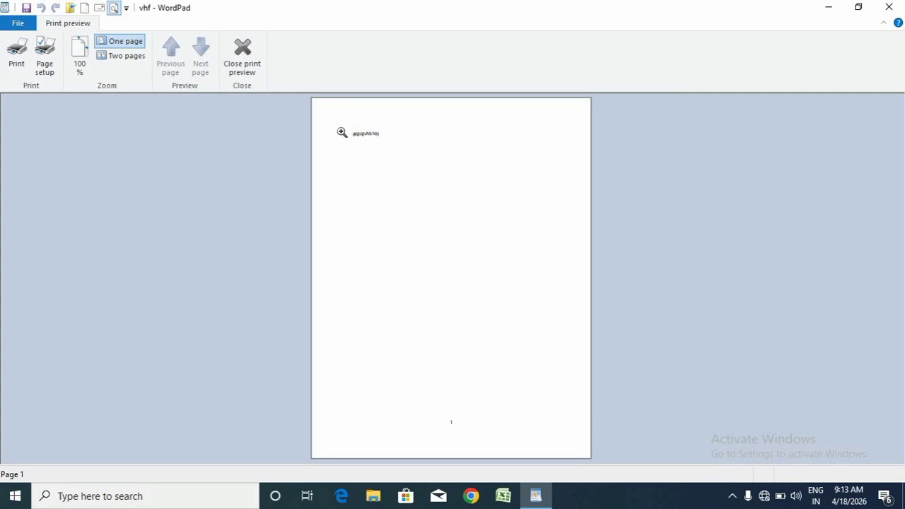
- In the page setup, set the paper size to A4, try landscape orientation, and return to portrait
{"action": "left_click", "coordinate": [44, 64]}
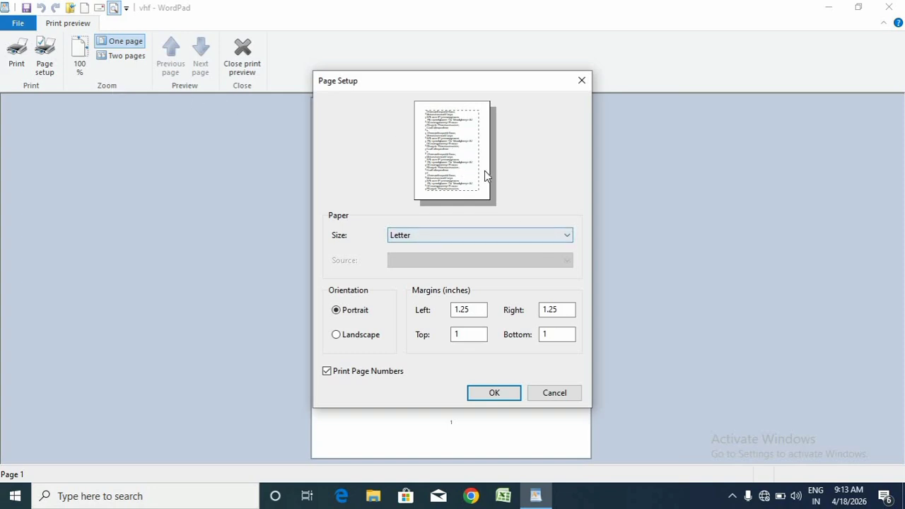
{"action": "left_click", "coordinate": [566, 239]}
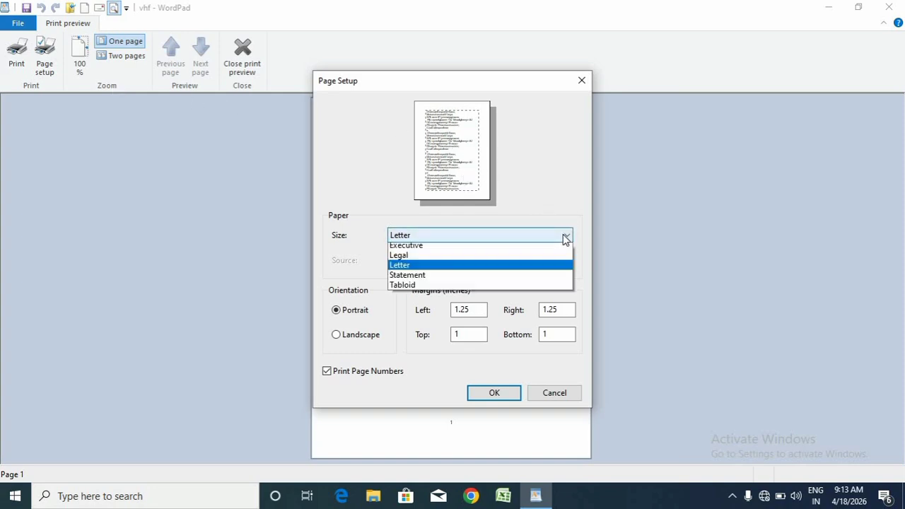
{"action": "left_click", "coordinate": [525, 259]}
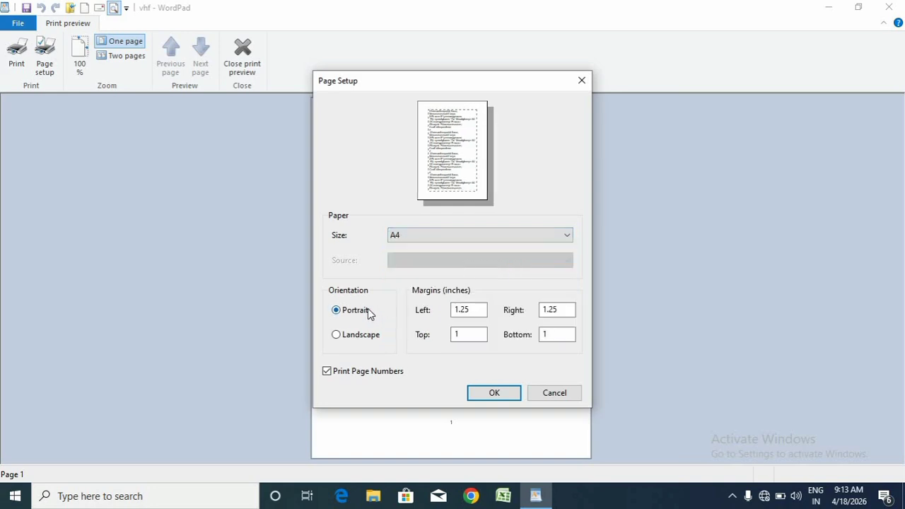
{"action": "left_click", "coordinate": [338, 335]}
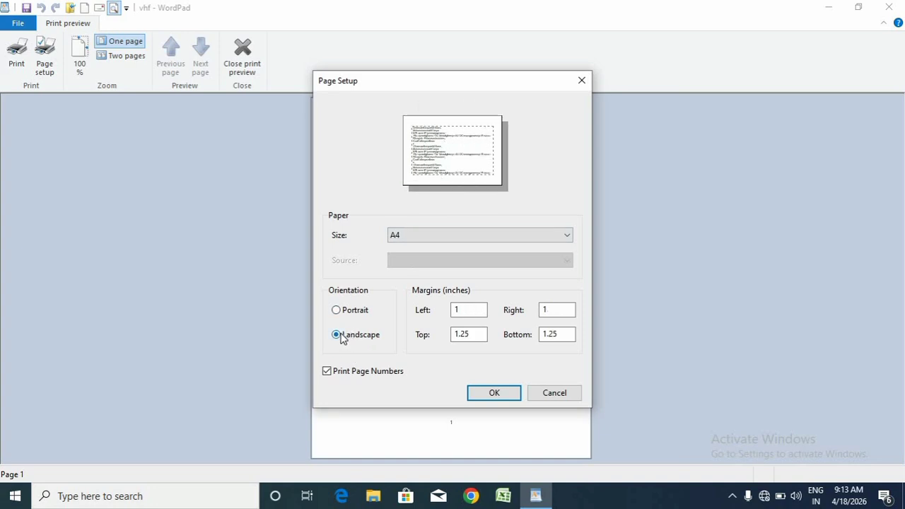
{"action": "left_click", "coordinate": [340, 317]}
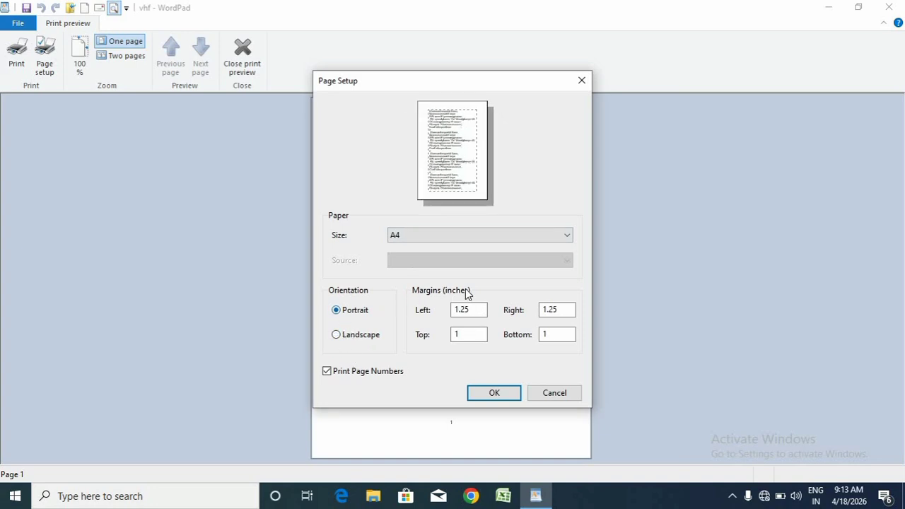
- Set the left margin to 1.45 inches and apply the page setup
{"action": "left_click", "coordinate": [467, 310]}
{"action": "left_click", "coordinate": [473, 309]}
{"action": "key", "text": "BackSpace"}
{"action": "key", "text": "BackSpace"}
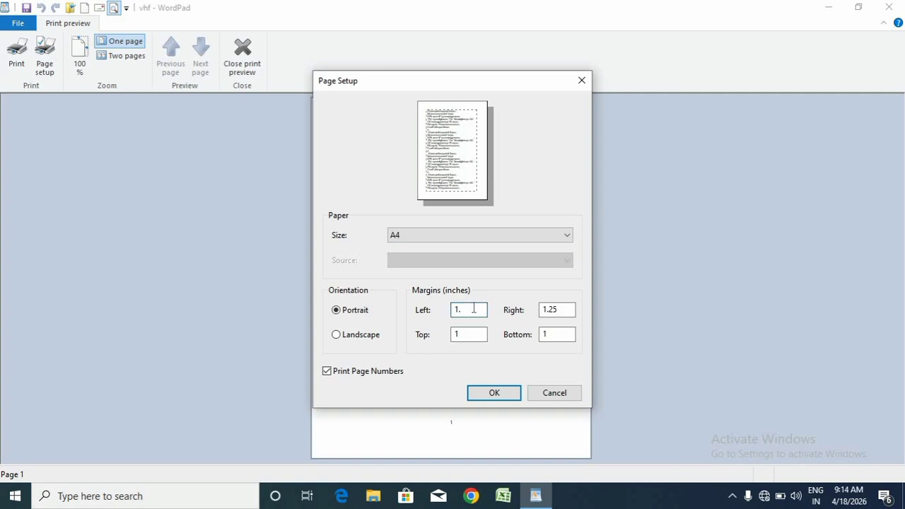
{"action": "type", "text": "4"}
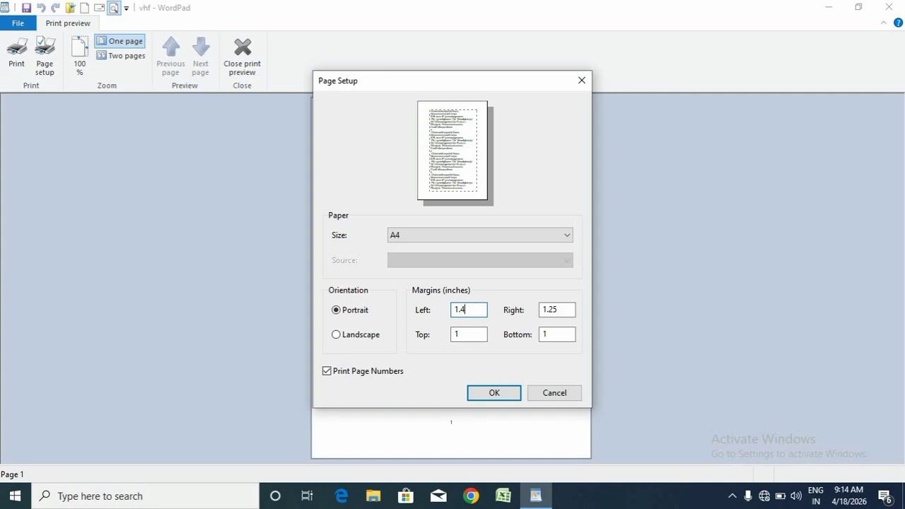
{"action": "type", "text": "5"}
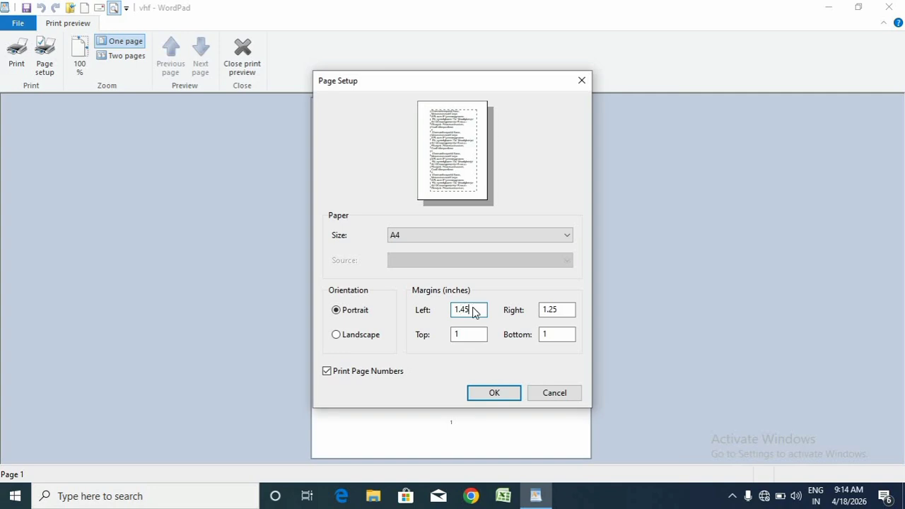
{"action": "key", "text": "Return"}
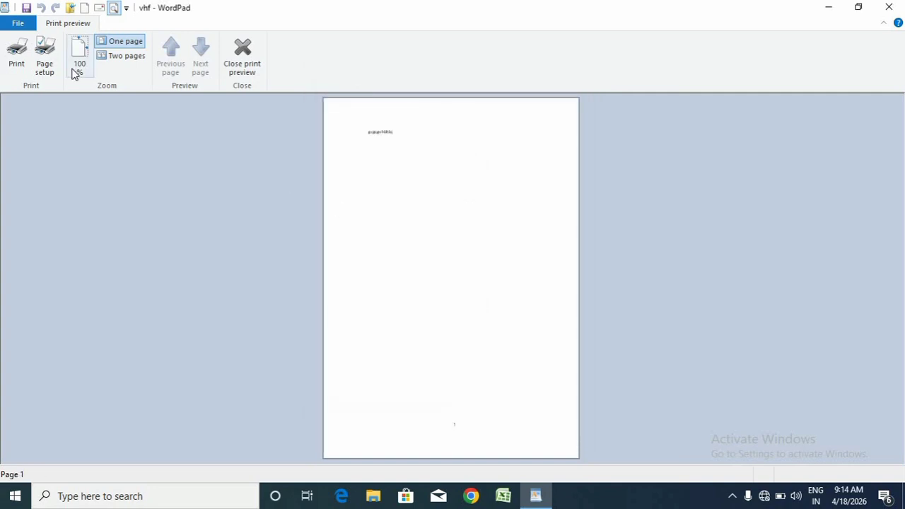
{"action": "left_click", "coordinate": [50, 71]}
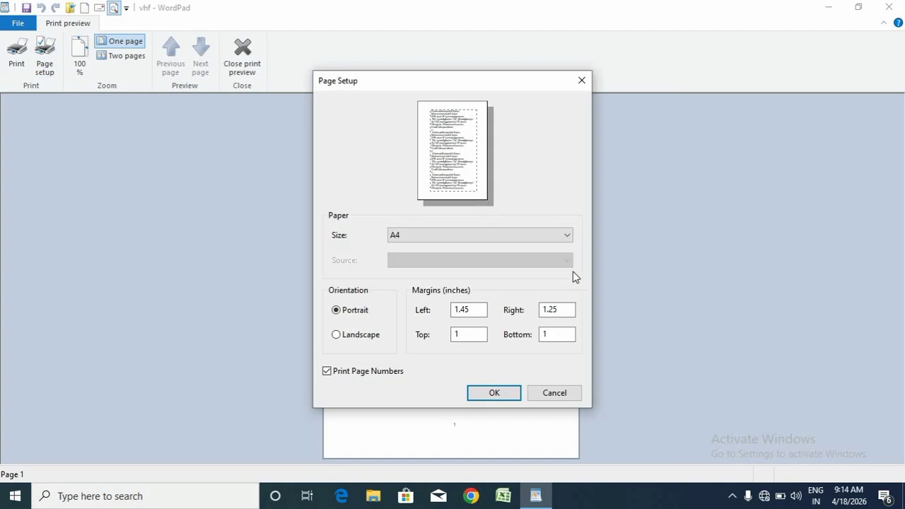
{"action": "left_click", "coordinate": [560, 309]}
{"action": "key", "text": "BackSpace"}
{"action": "key", "text": "BackSpace"}
{"action": "type", "text": "45"}
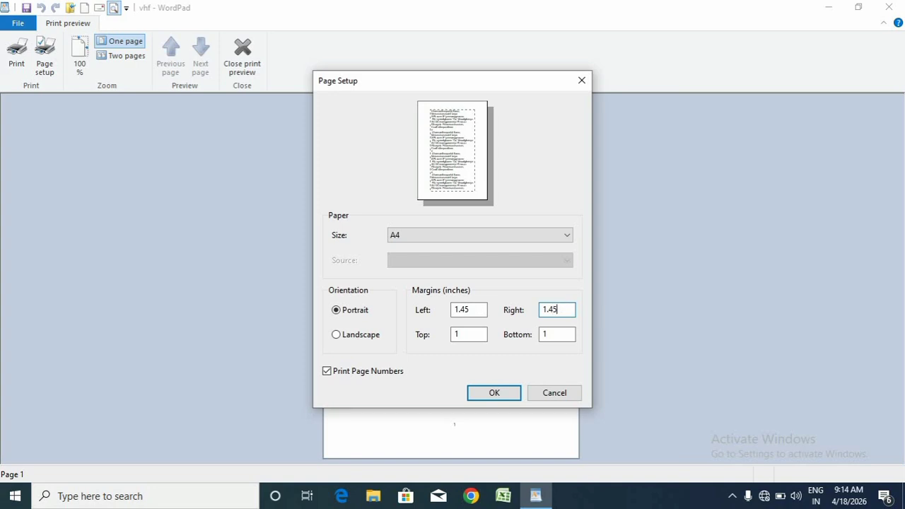
{"action": "key", "text": "BackSpace"}
{"action": "key", "text": "BackSpace"}
{"action": "type", "text": "45"}
{"action": "left_click", "coordinate": [473, 335]}
{"action": "type", "text": ".25"}
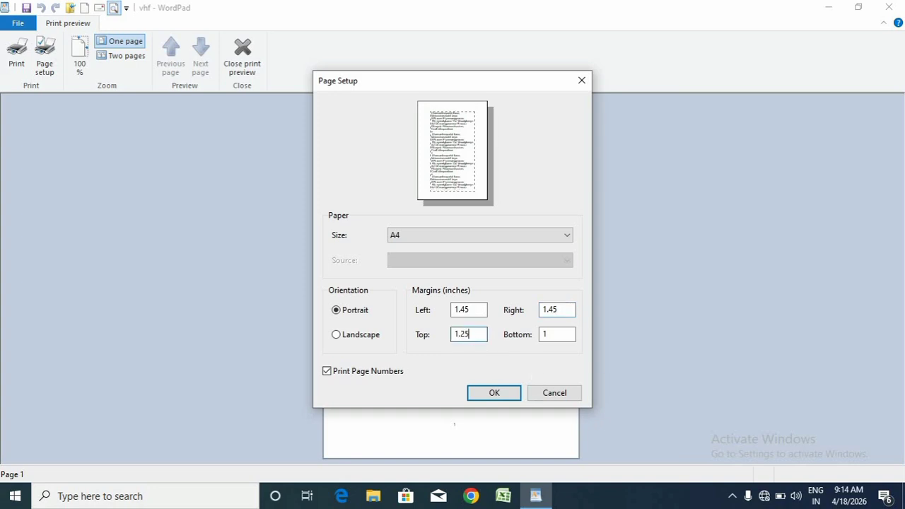
{"action": "key", "text": "BackSpace"}
{"action": "type", "text": "9"}
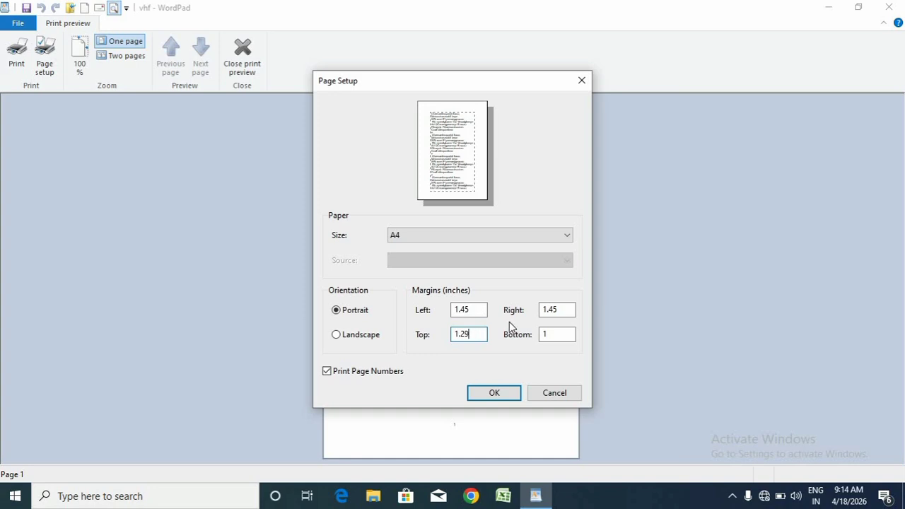
{"action": "left_click", "coordinate": [558, 333]}
{"action": "type", "text": ".89"}
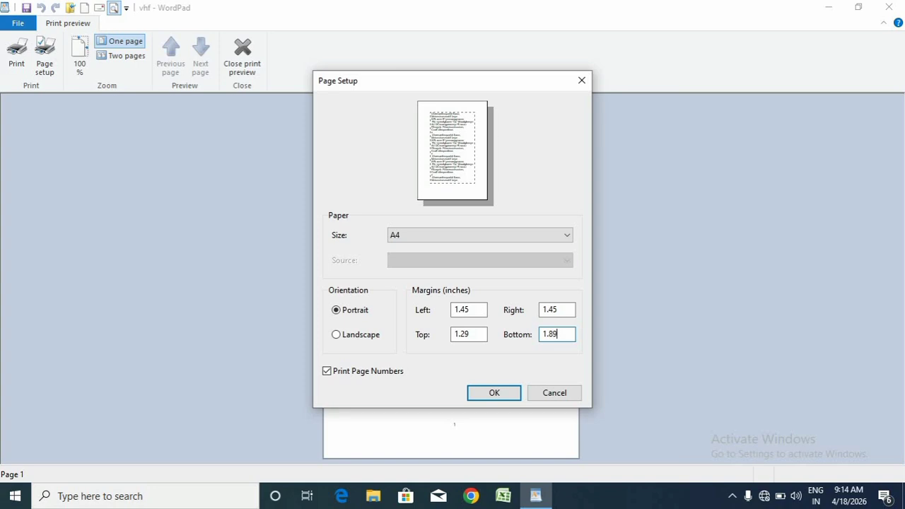
{"action": "key", "text": "BackSpace"}
{"action": "key", "text": "BackSpace"}
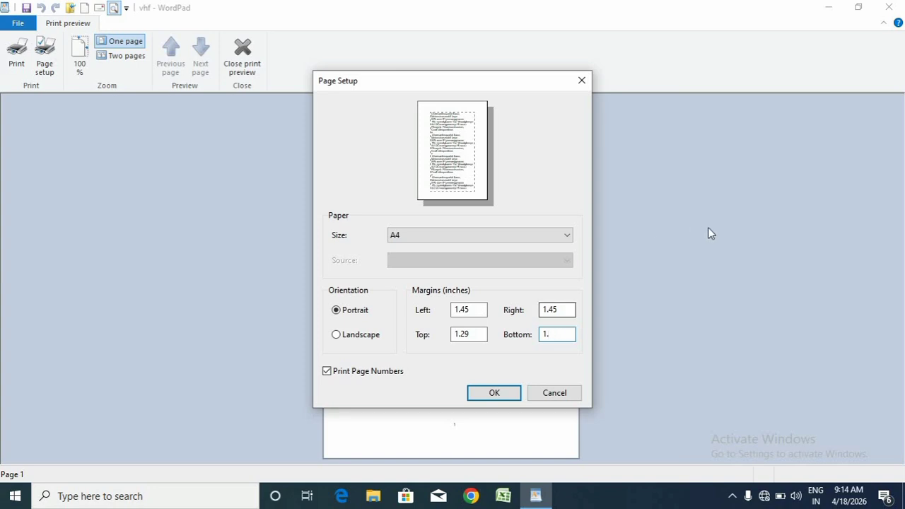
{"action": "left_click", "coordinate": [358, 335]}
{"action": "left_click", "coordinate": [540, 394]}
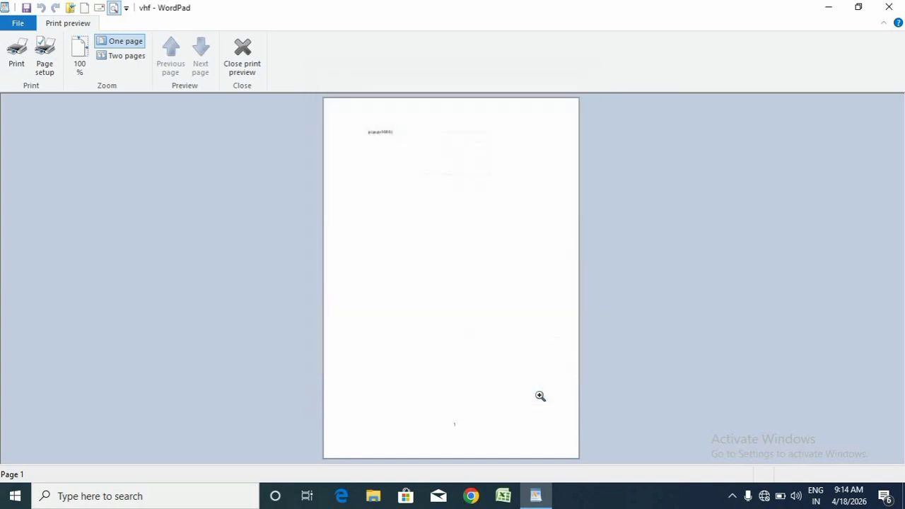
- Close the print preview and delete the sample text "gcgcgvhbhbj" from the document
{"action": "left_click", "coordinate": [241, 57]}
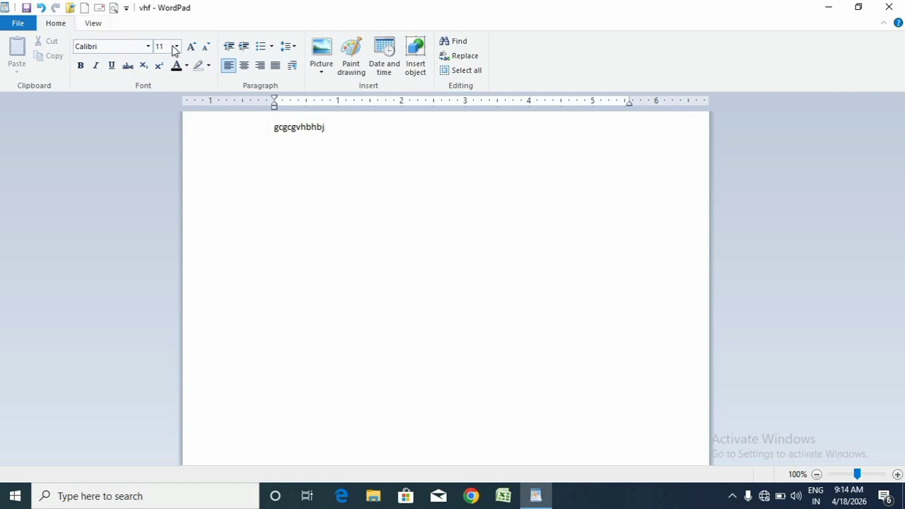
{"action": "key", "text": "BackSpace"}
{"action": "key", "text": "BackSpace"}
{"action": "key", "text": "BackSpace"}
{"action": "key", "text": "BackSpace"}
{"action": "key", "text": "BackSpace"}
{"action": "key", "text": "BackSpace"}
{"action": "key", "text": "BackSpace"}
{"action": "key", "text": "BackSpace"}
{"action": "key", "text": "BackSpace"}
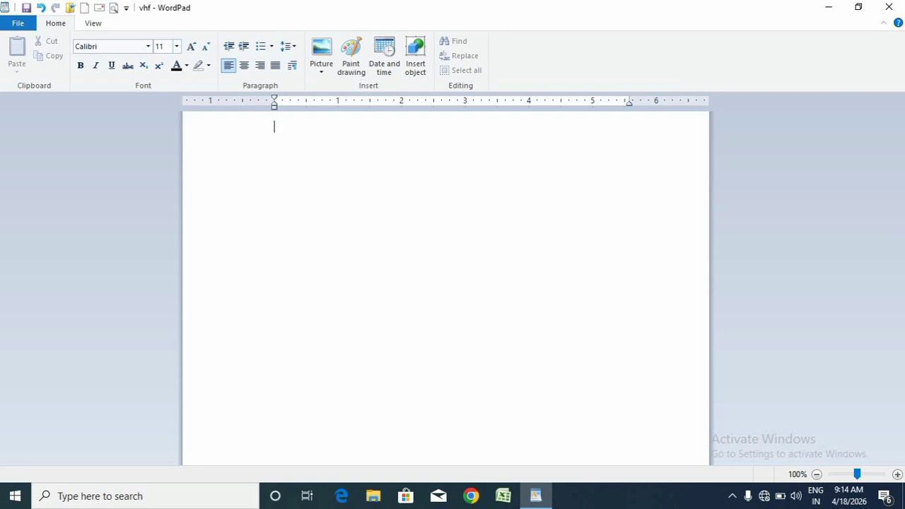
- Launch Microsoft Office Word 2007 through a Windows search for "win" and maximize its window
{"action": "key", "text": "super"}
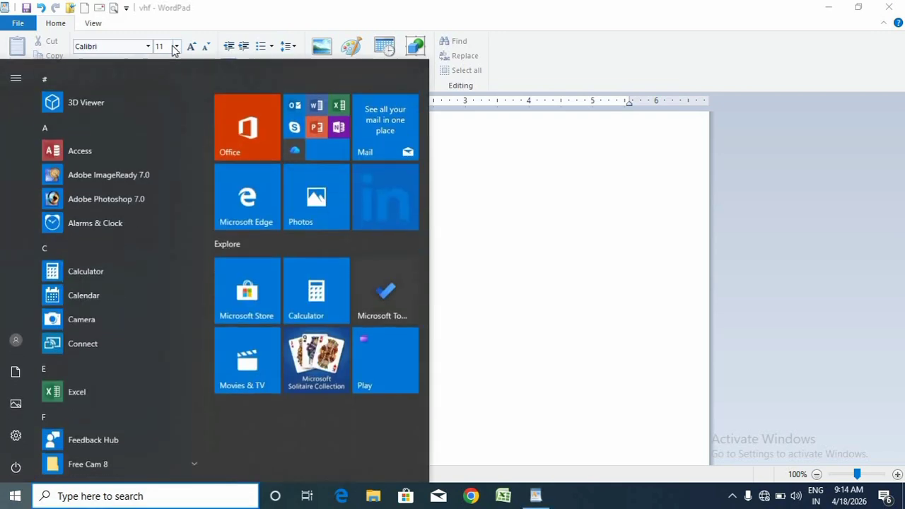
{"action": "type", "text": "wi"}
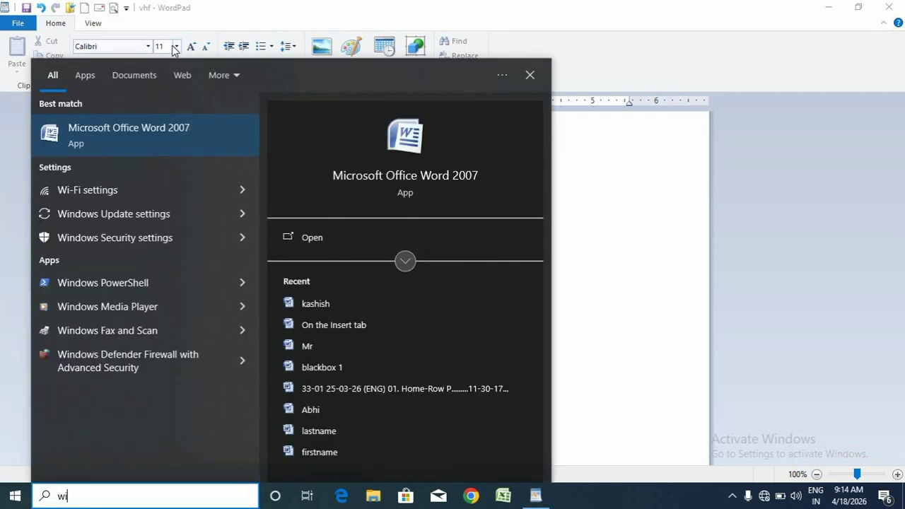
{"action": "type", "text": "n"}
{"action": "key", "text": "Return"}
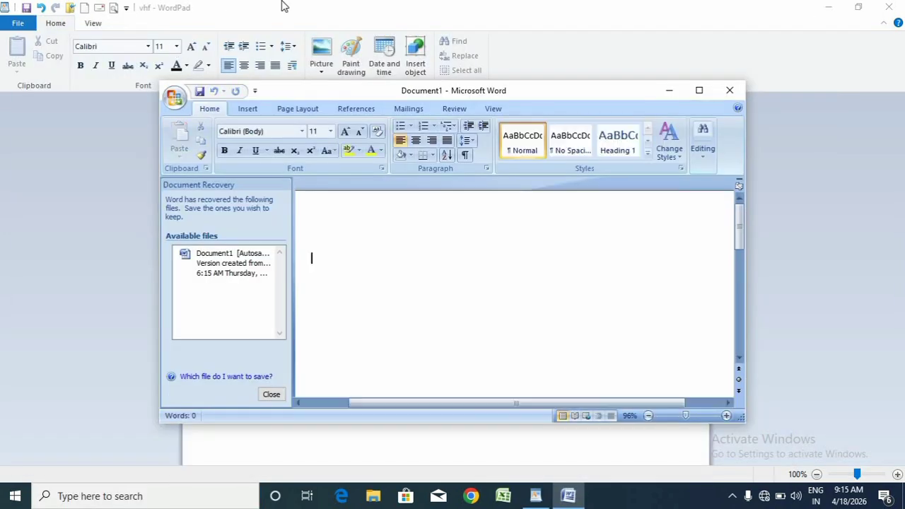
{"action": "left_click", "coordinate": [698, 92]}
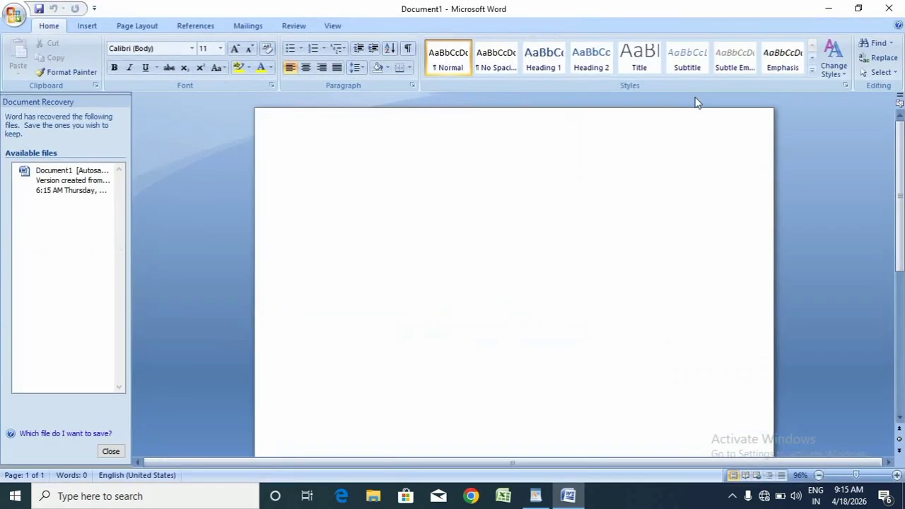
- Generate sample paragraphs in the blank Word document with =rand() and copy all of the text
{"action": "type", "text": "r"}
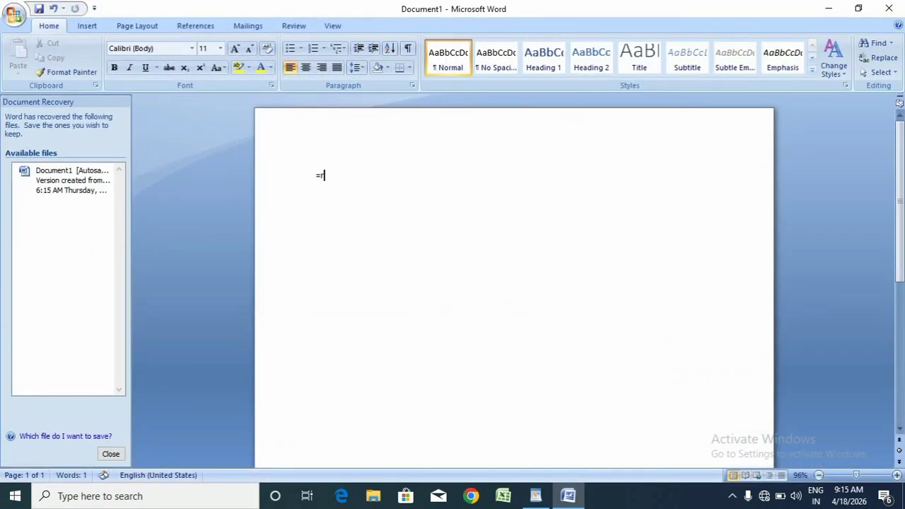
{"action": "type", "text": "and()"}
{"action": "key", "text": "Return"}
{"action": "key", "text": "ctrl+a"}
{"action": "key", "text": "ctrl+c"}
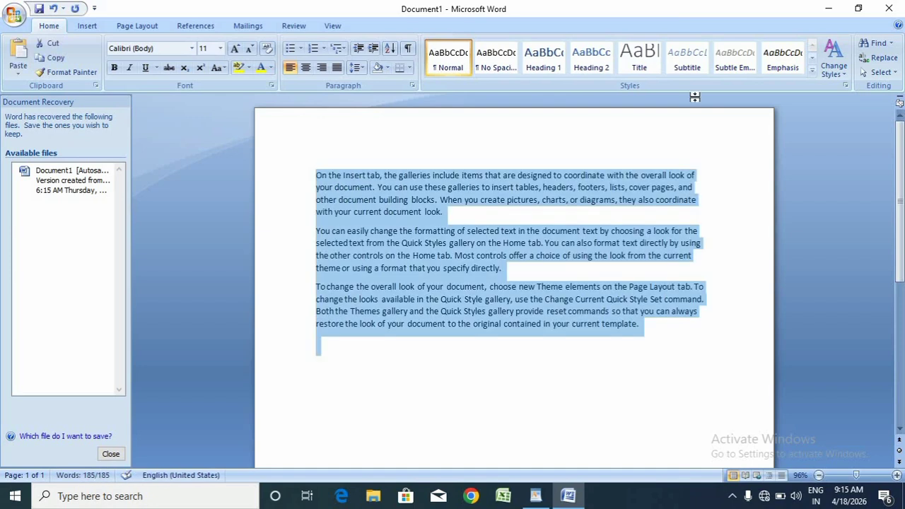
- Close Word without saving, remove its recovered files, and paste the copied paragraphs into the vhf document in WordPad
{"action": "left_click", "coordinate": [877, 9]}
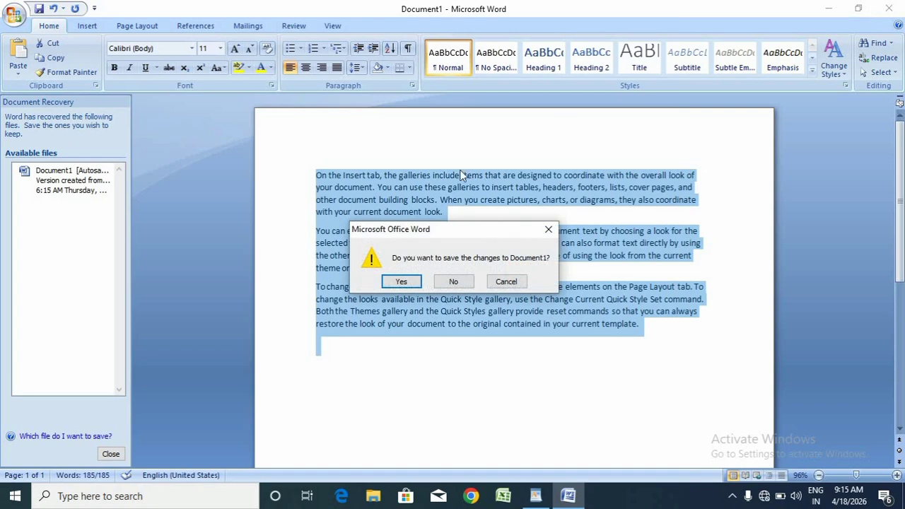
{"action": "left_click", "coordinate": [440, 282]}
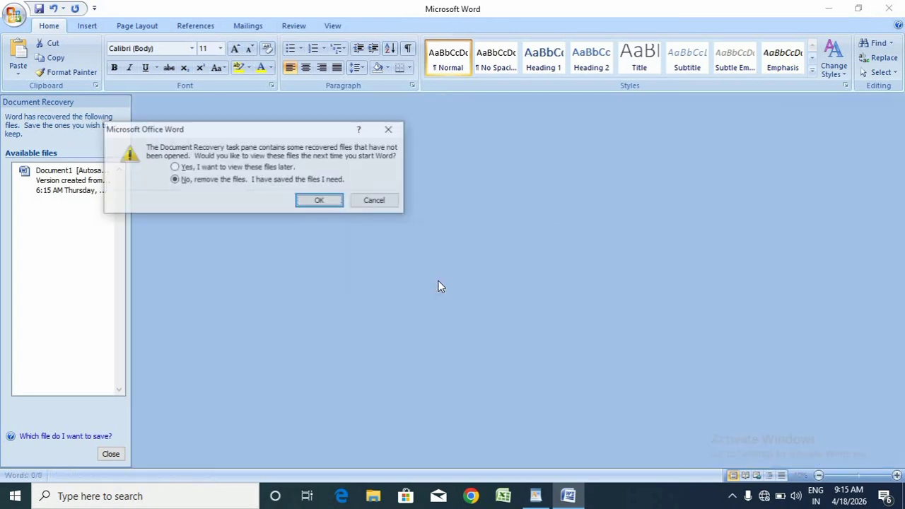
{"action": "left_click", "coordinate": [324, 199]}
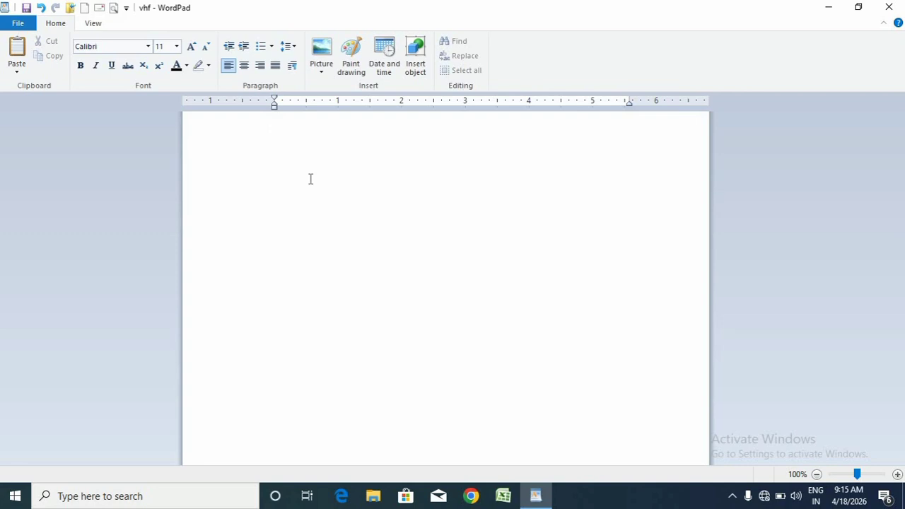
{"action": "key", "text": "ctrl+v"}
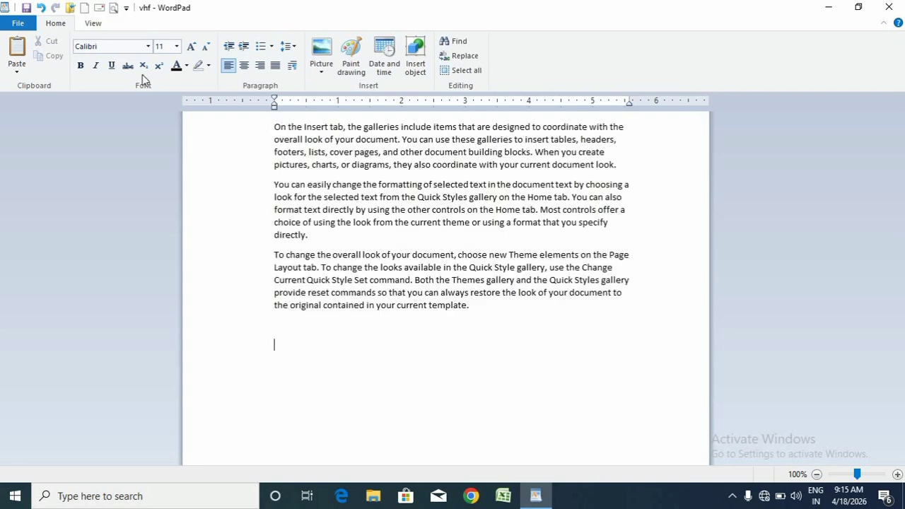
- View the About WordPad version and licence information and close it
{"action": "left_click", "coordinate": [26, 25]}
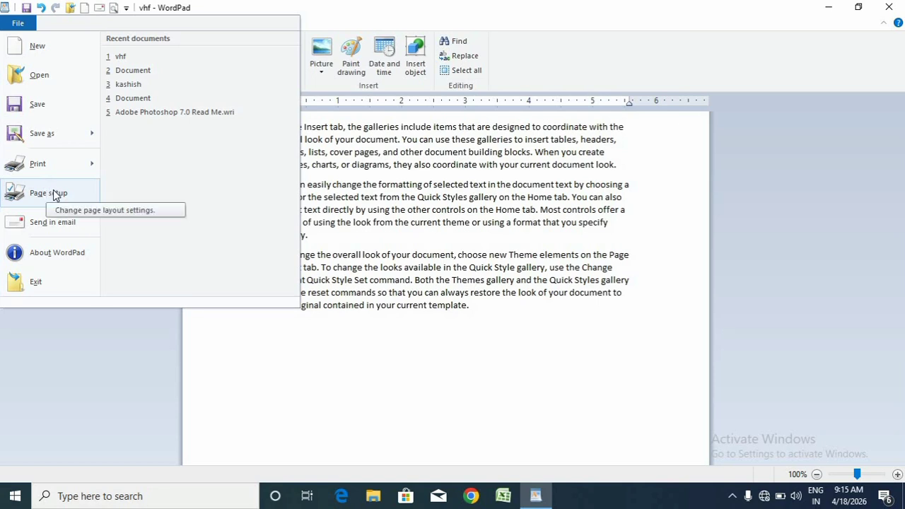
{"action": "left_click", "coordinate": [64, 258]}
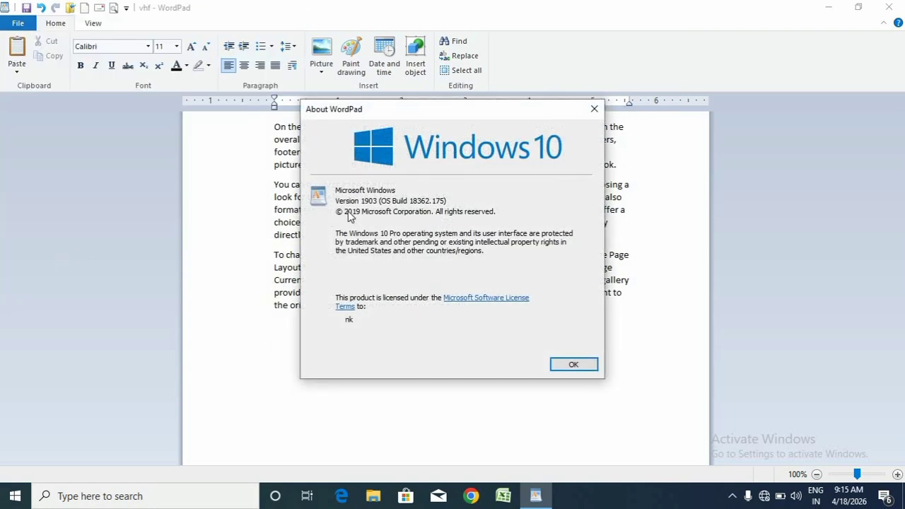
{"action": "left_click", "coordinate": [594, 110]}
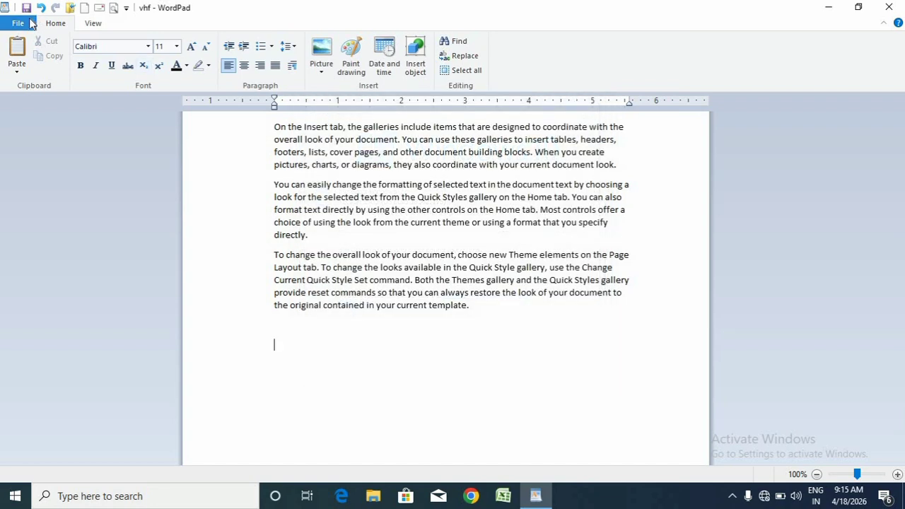
{"action": "left_click", "coordinate": [18, 24]}
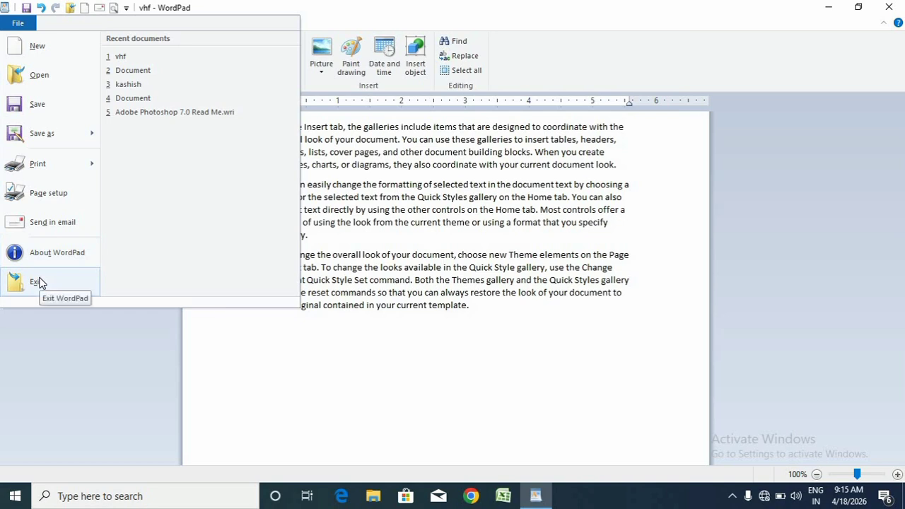
{"action": "left_click", "coordinate": [195, 329]}
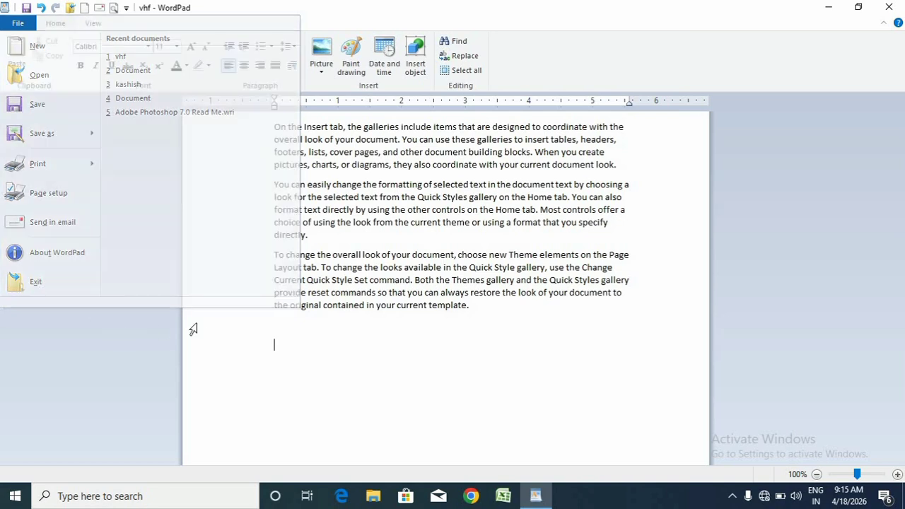
{"action": "left_click", "coordinate": [16, 21]}
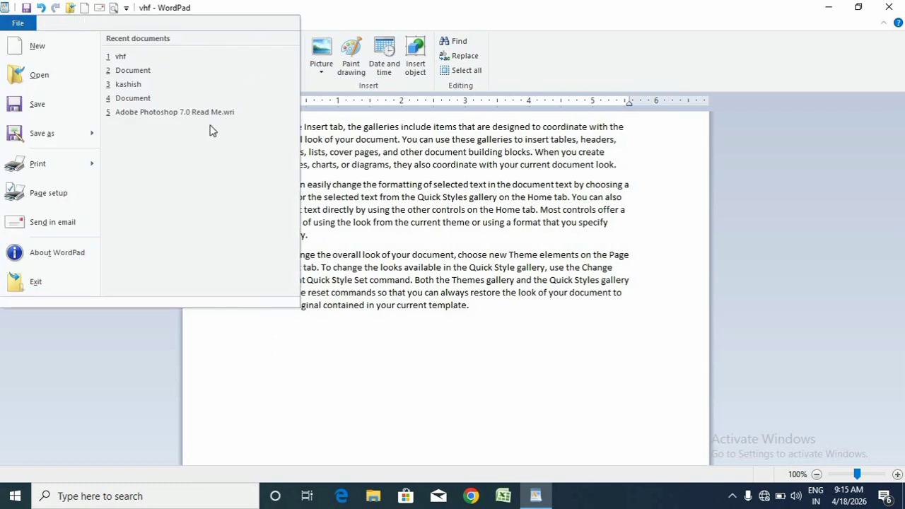
{"action": "left_click", "coordinate": [131, 358]}
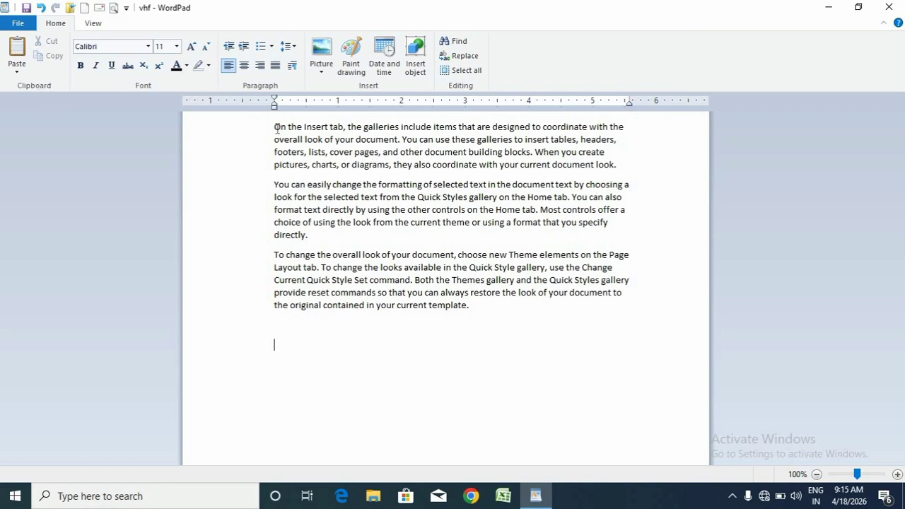
- Cut the paragraph beginning "On the Insert tab" and paste it at the end of the document
{"action": "left_click_drag", "start_coordinate": [276, 126], "coordinate": [626, 168]}
{"action": "key", "text": "super+c"}
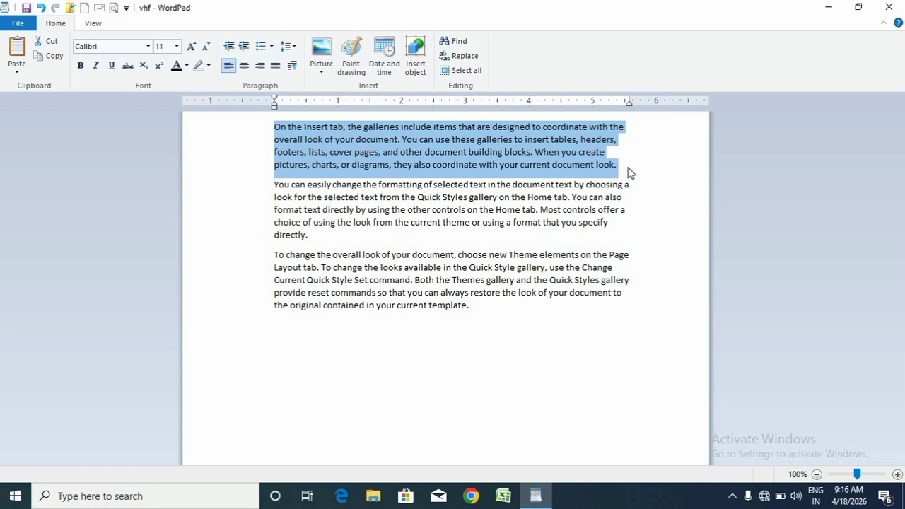
{"action": "left_click", "coordinate": [51, 41]}
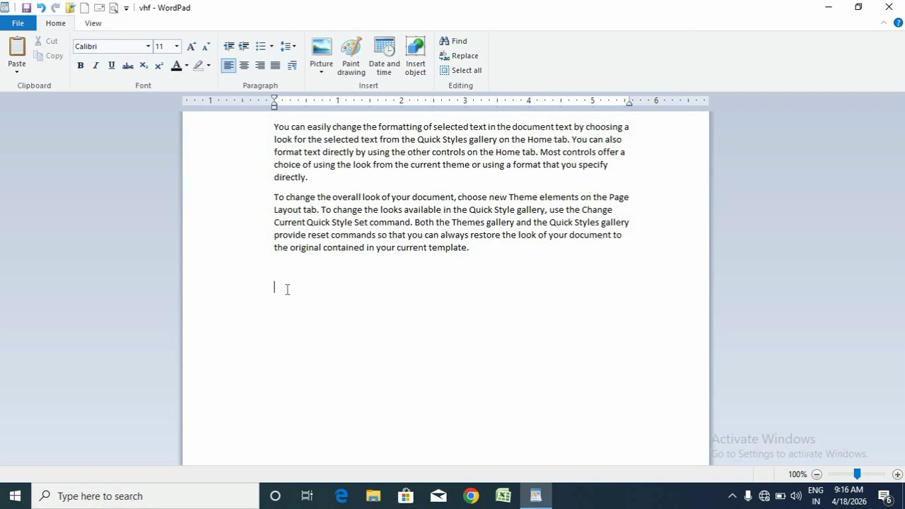
{"action": "left_click", "coordinate": [16, 53]}
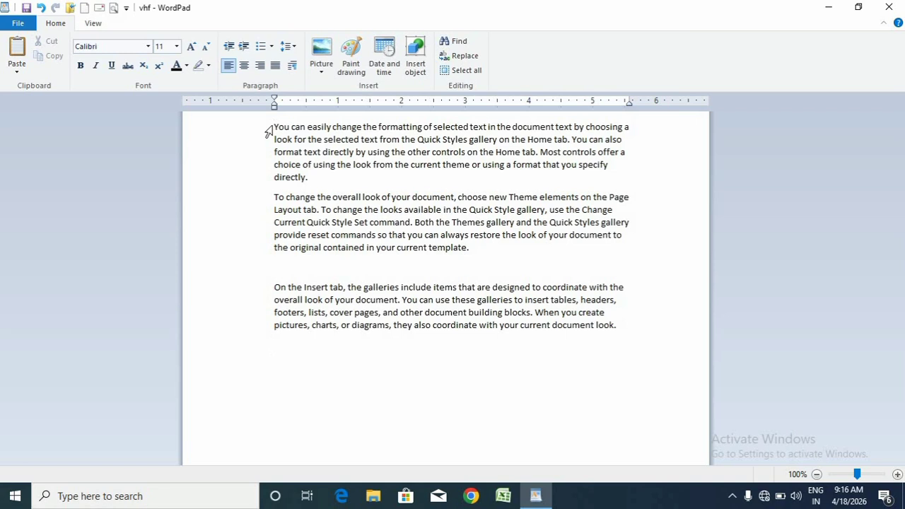
- Copy the paragraph beginning "You can easily change" and paste the copy on the empty line below the last paragraph
{"action": "left_click_drag", "start_coordinate": [269, 131], "coordinate": [308, 181]}
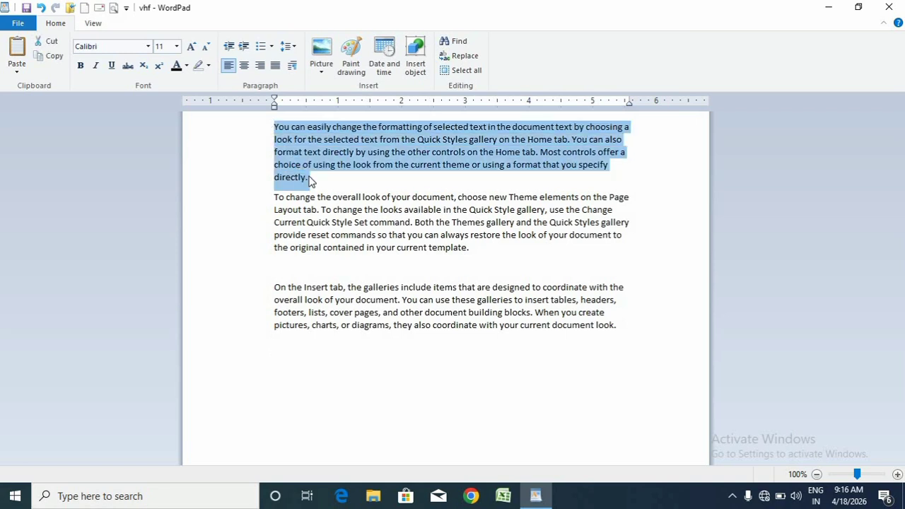
{"action": "left_click", "coordinate": [44, 61]}
{"action": "left_click", "coordinate": [280, 358]}
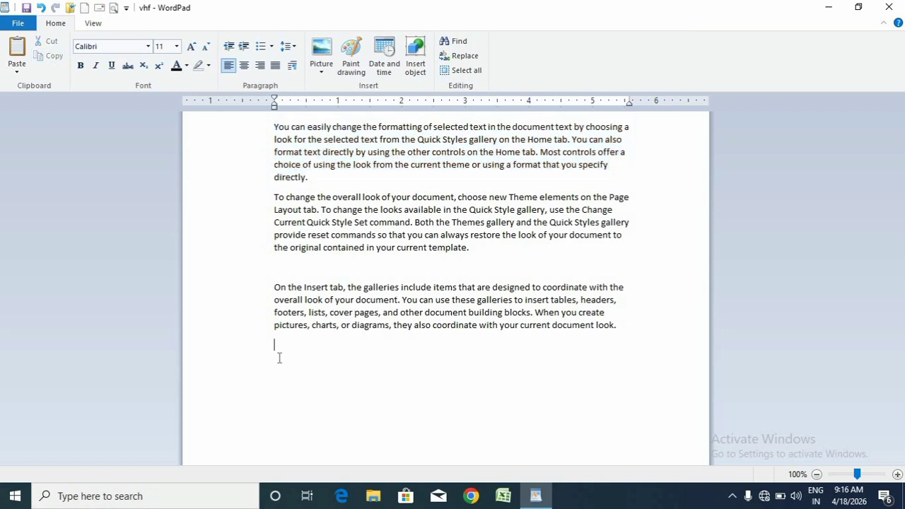
{"action": "left_click", "coordinate": [10, 52]}
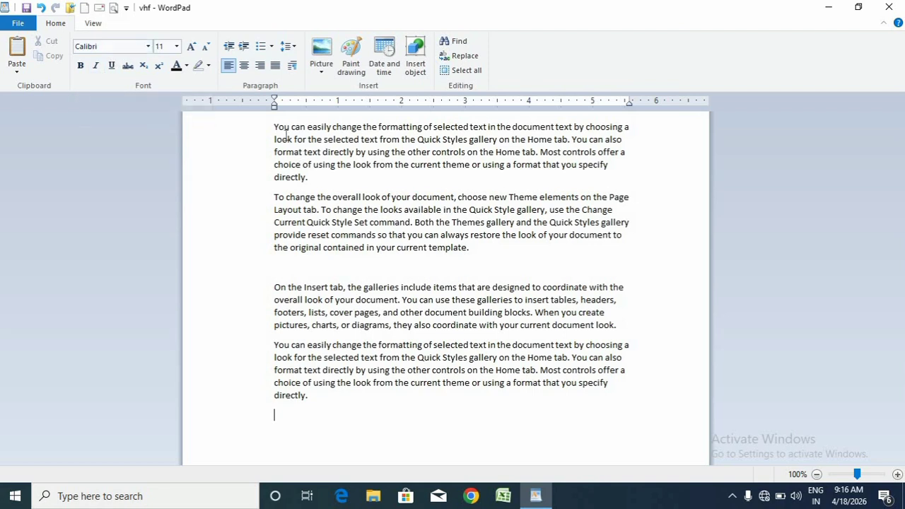
- Try Bernard MT Condensed on the first paragraph, and settle on the Bell MT font for it
{"action": "left_click_drag", "start_coordinate": [266, 135], "coordinate": [286, 179]}
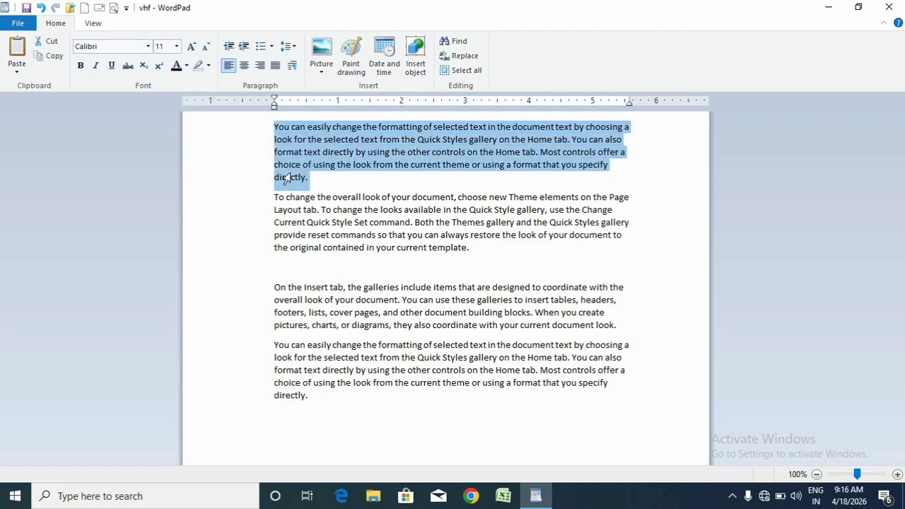
{"action": "left_click", "coordinate": [147, 46]}
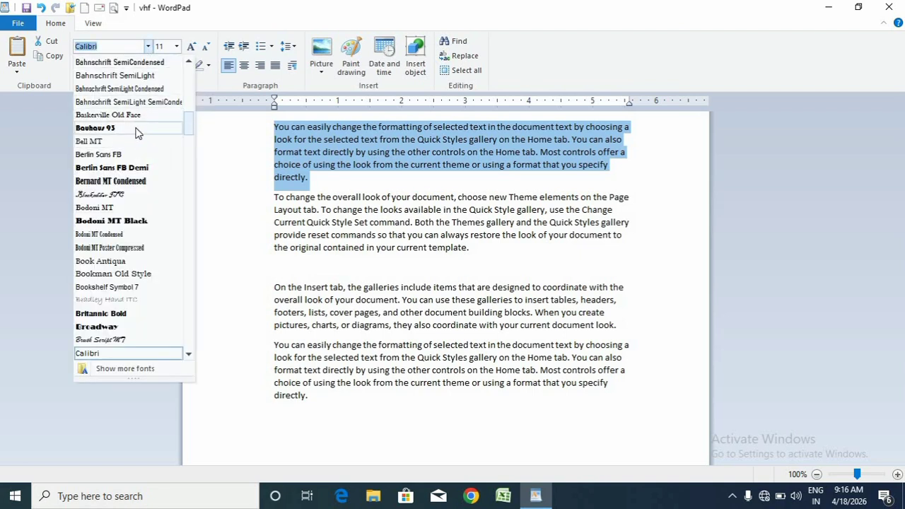
{"action": "left_click", "coordinate": [137, 181]}
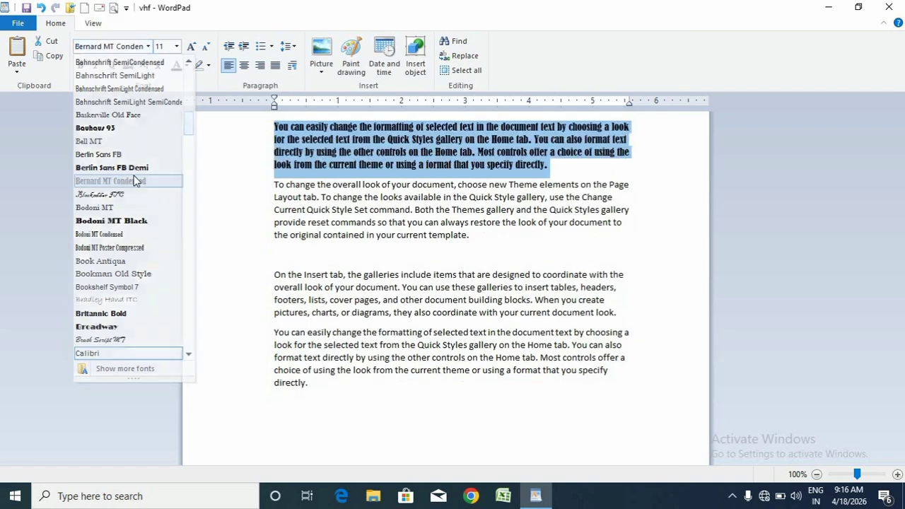
{"action": "left_click", "coordinate": [149, 46]}
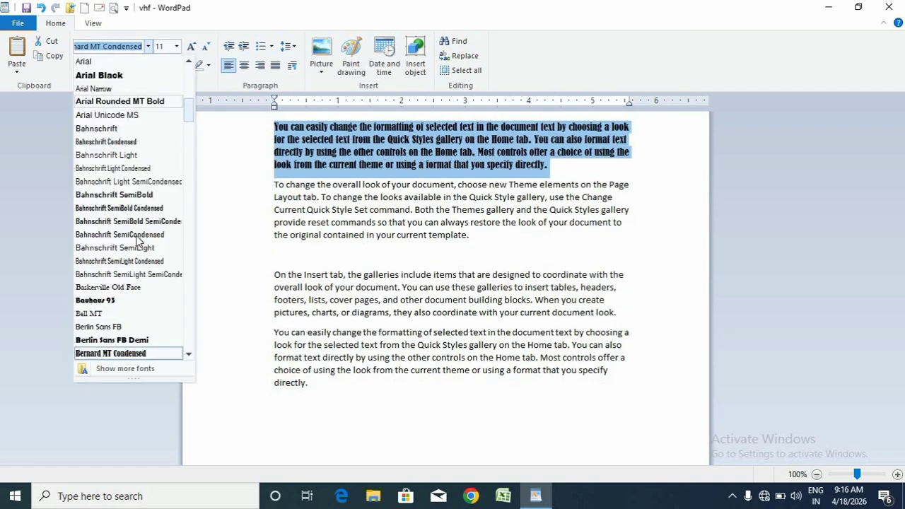
{"action": "left_click", "coordinate": [136, 313]}
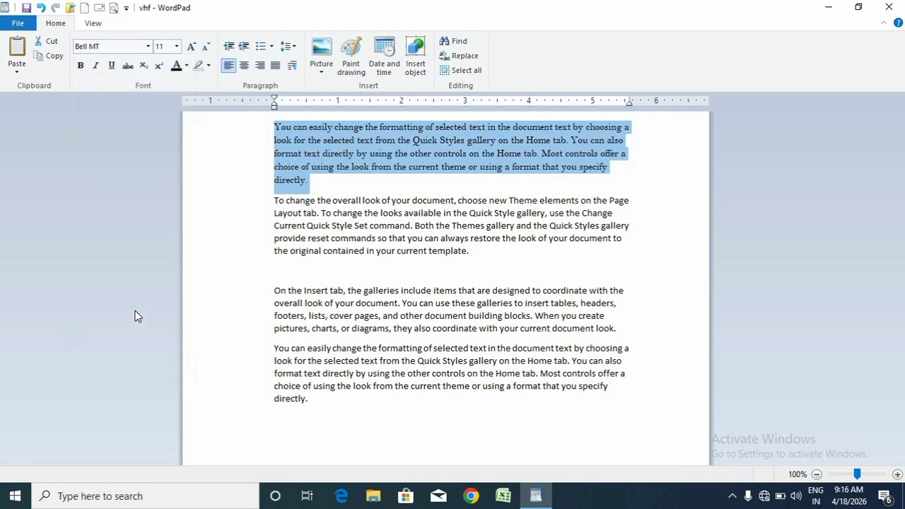
- Try font sizes 28 and 18 on the first paragraph, and shrink and grow its text to size 20
{"action": "left_click", "coordinate": [177, 46]}
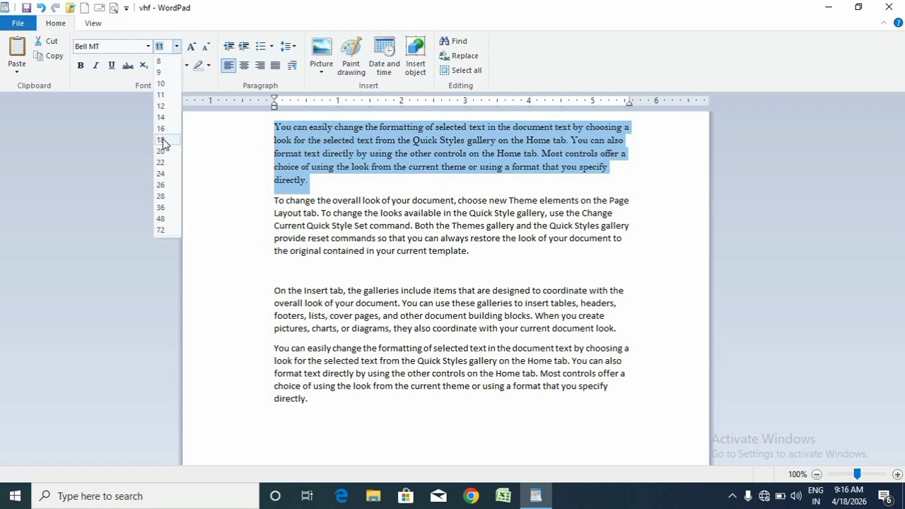
{"action": "left_click", "coordinate": [170, 203]}
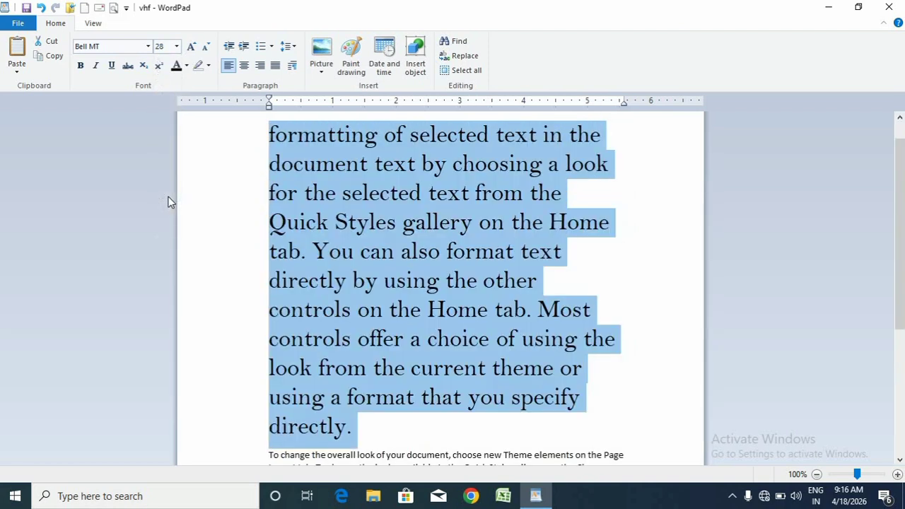
{"action": "left_click", "coordinate": [177, 47]}
{"action": "left_click", "coordinate": [169, 140]}
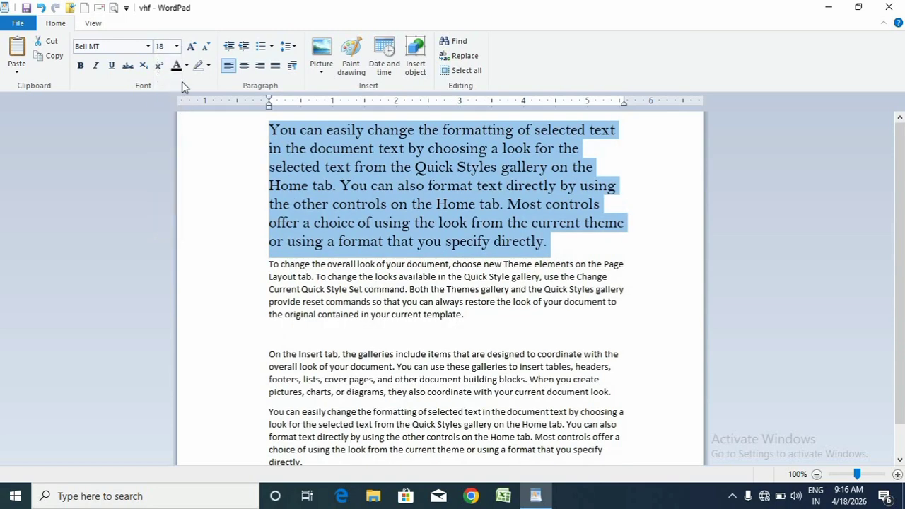
{"action": "left_click", "coordinate": [204, 47]}
{"action": "left_click", "coordinate": [204, 47]}
{"action": "left_click", "coordinate": [193, 47]}
{"action": "left_click", "coordinate": [193, 46]}
{"action": "left_click", "coordinate": [192, 47]}
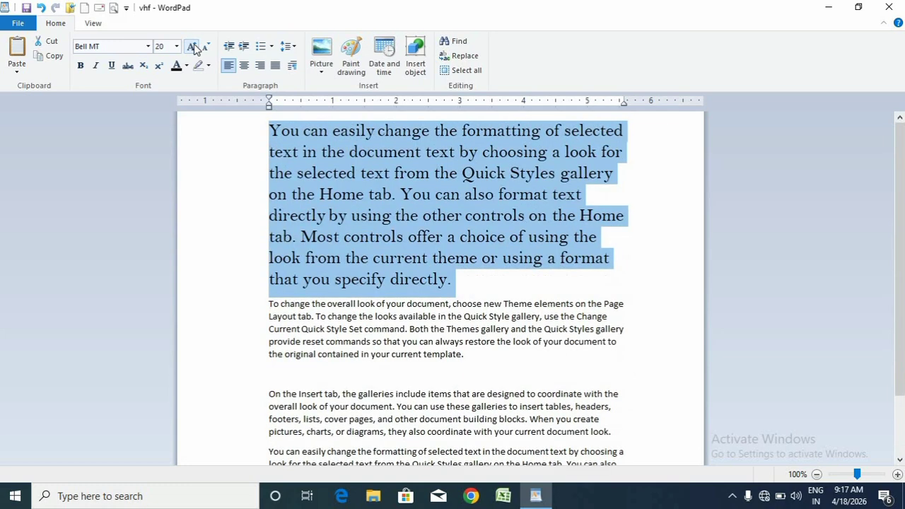
- Make the first paragraph bold, italic and underlined, and toggle strikethrough on and off again
{"action": "left_click", "coordinate": [81, 67]}
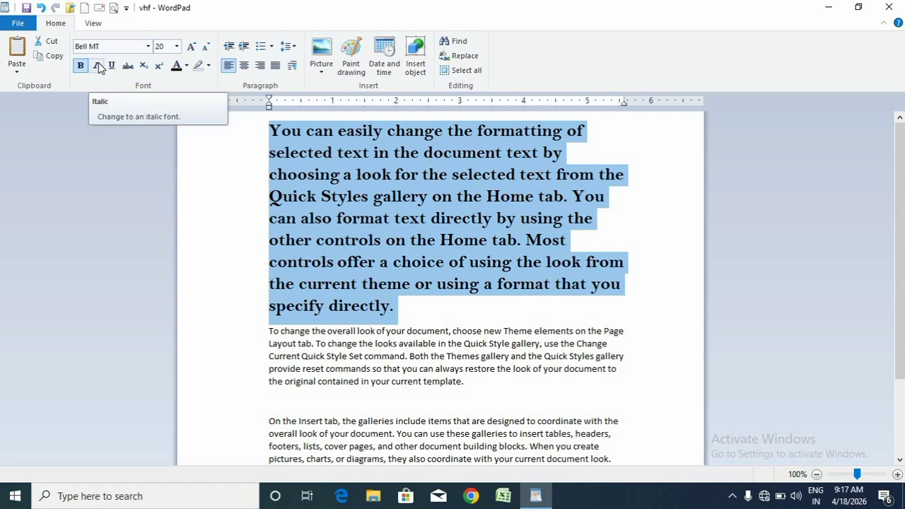
{"action": "left_click", "coordinate": [98, 67]}
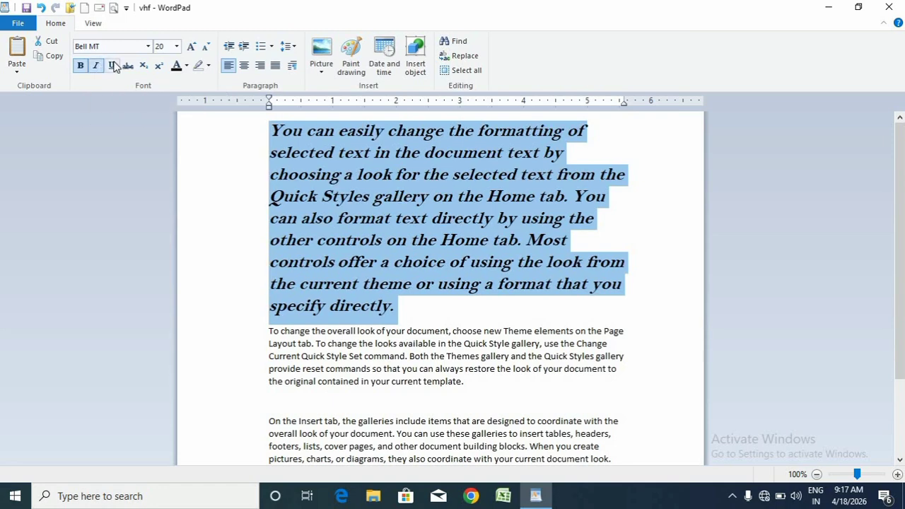
{"action": "left_click", "coordinate": [113, 66]}
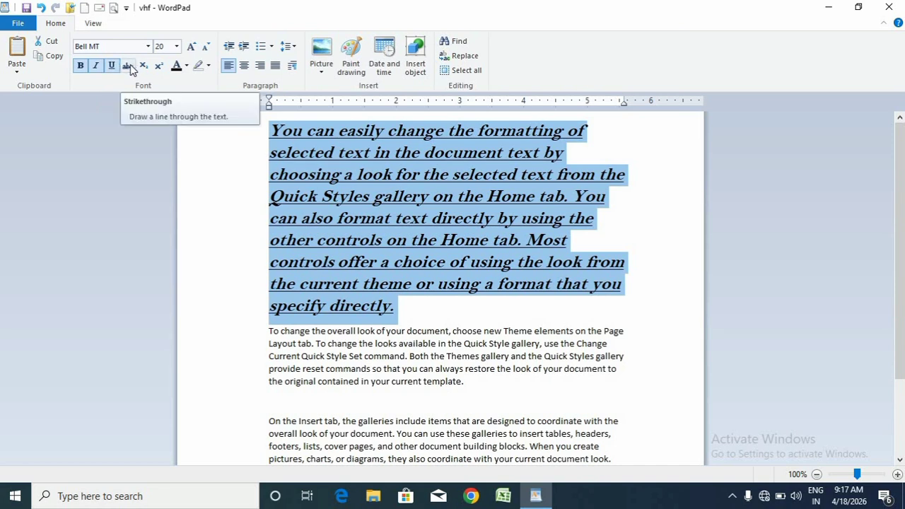
{"action": "left_click", "coordinate": [129, 65]}
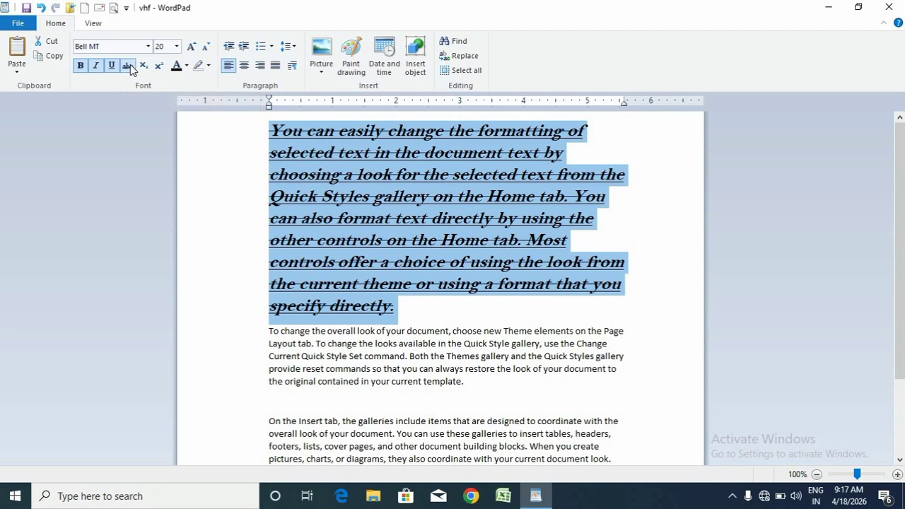
{"action": "left_click", "coordinate": [130, 64]}
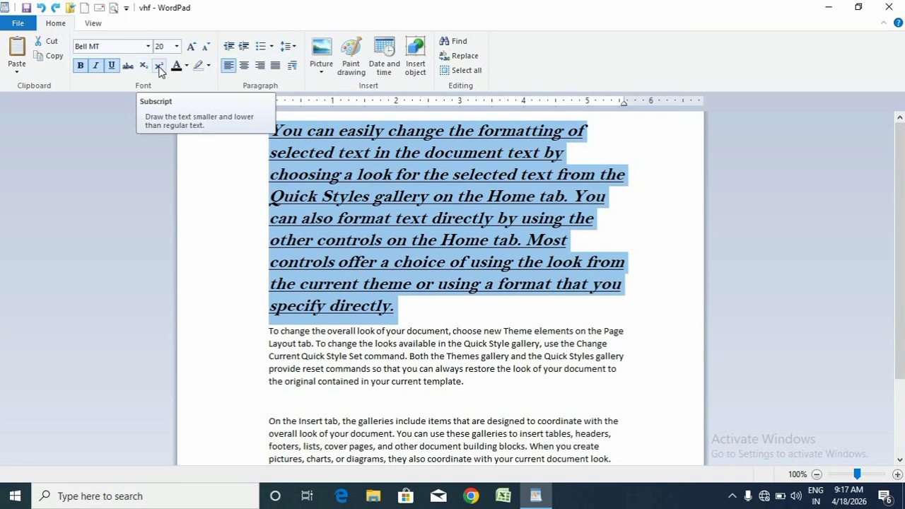
- Add a line below the first paragraph without bold, italic or underline, and enter x with a subscript 2
{"action": "left_click", "coordinate": [427, 318]}
{"action": "key", "text": "Return"}
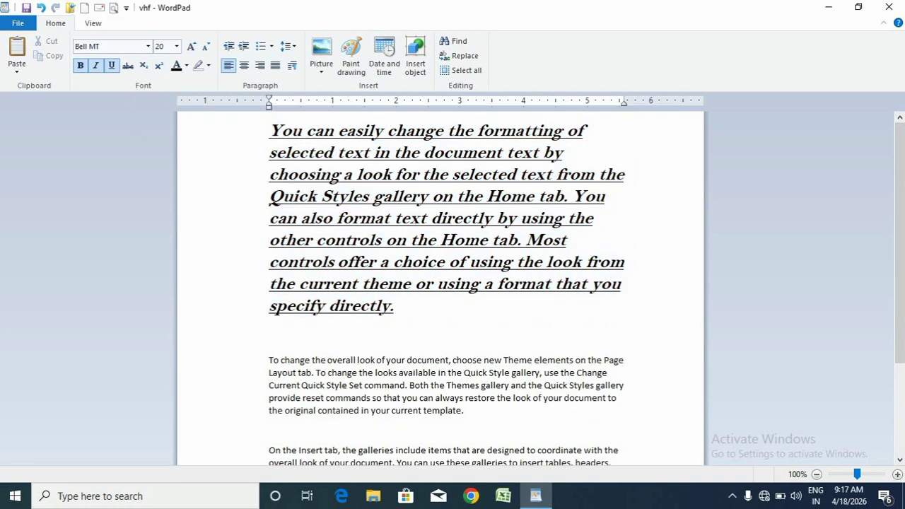
{"action": "left_click", "coordinate": [111, 66]}
{"action": "left_click", "coordinate": [95, 66]}
{"action": "left_click", "coordinate": [82, 65]}
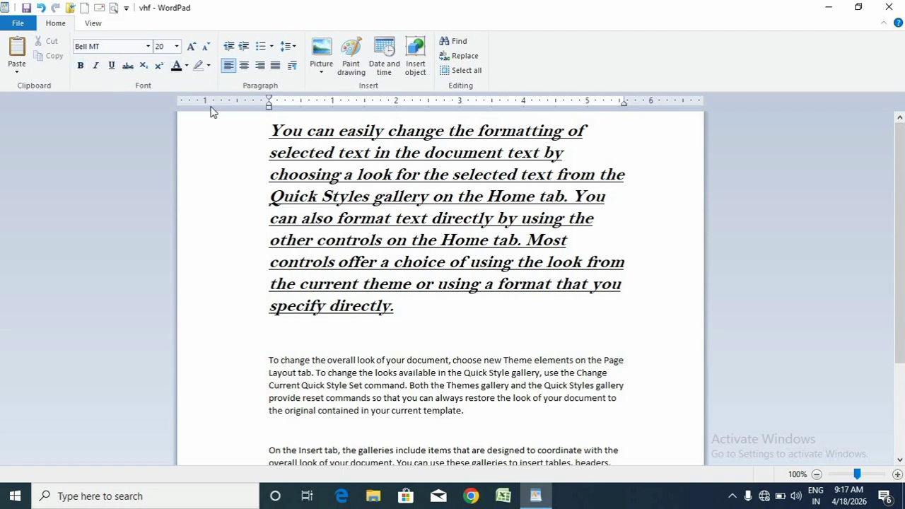
{"action": "type", "text": "x"}
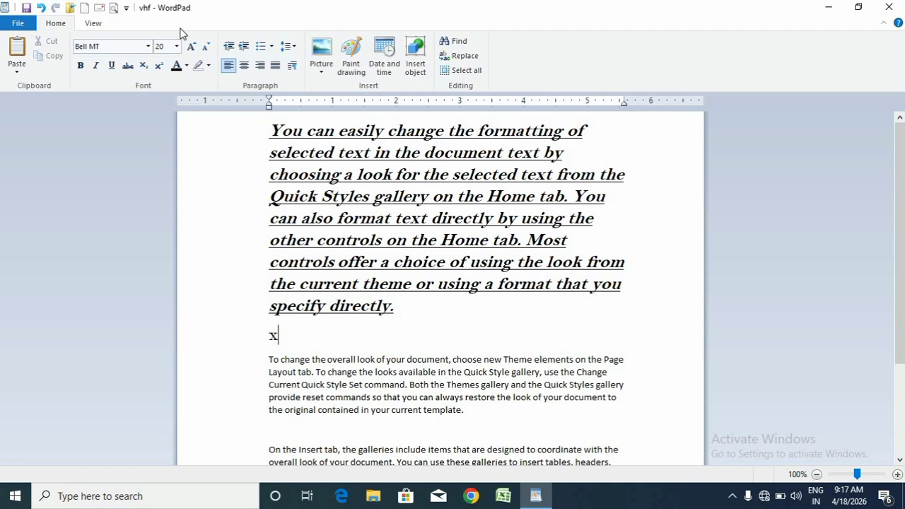
{"action": "left_click", "coordinate": [146, 67]}
{"action": "type", "text": "2"}
{"action": "key", "text": "Return"}
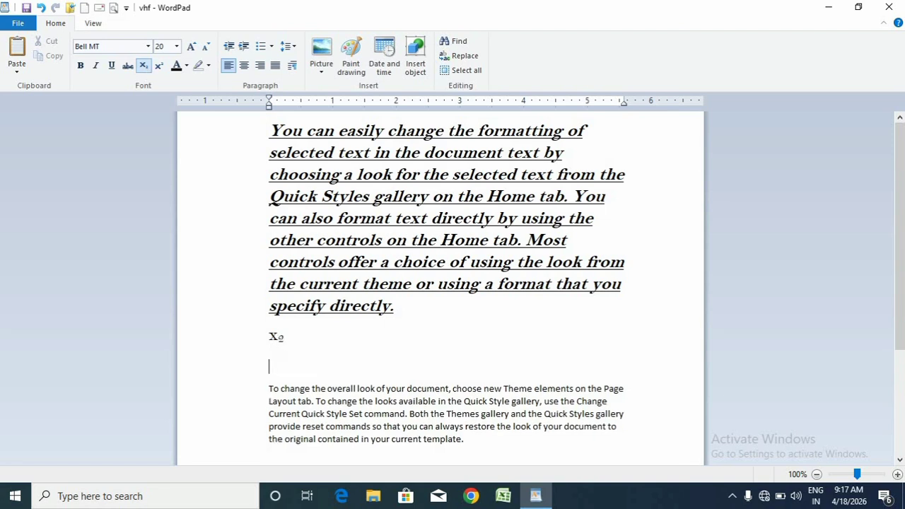
- Enter x with a superscript 2 on the line below the subscript example
{"action": "type", "text": "x"}
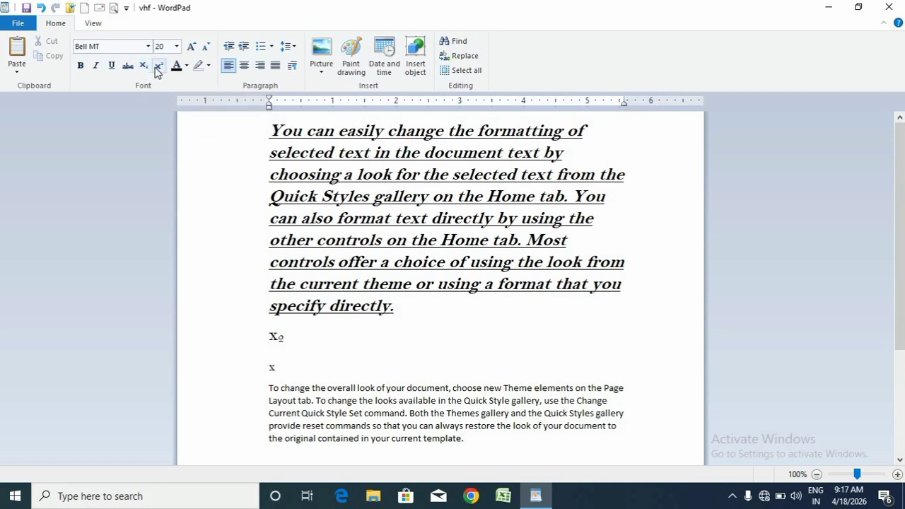
{"action": "left_click", "coordinate": [157, 73]}
{"action": "type", "text": "2"}
- Colour the first paragraph's text green, from its beginning through "the current theme or using a format that you"
{"action": "left_click", "coordinate": [274, 124]}
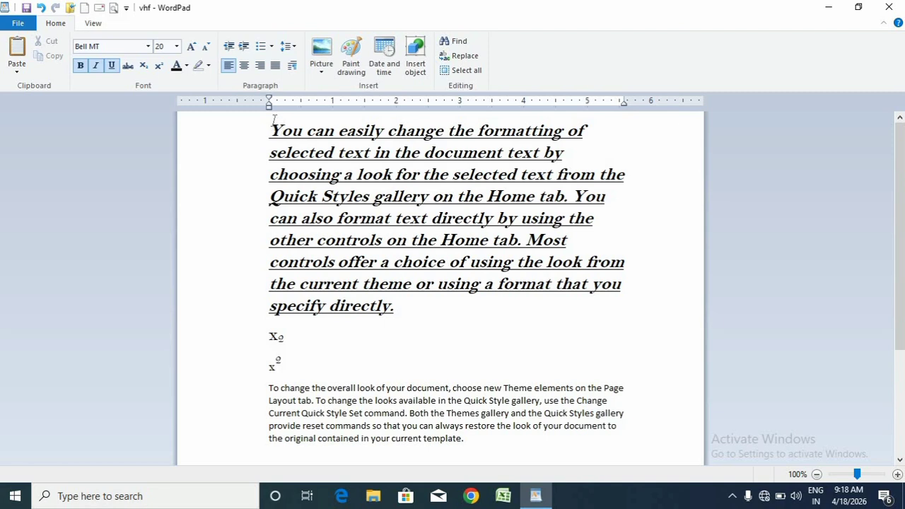
{"action": "left_click_drag", "start_coordinate": [274, 128], "coordinate": [538, 307]}
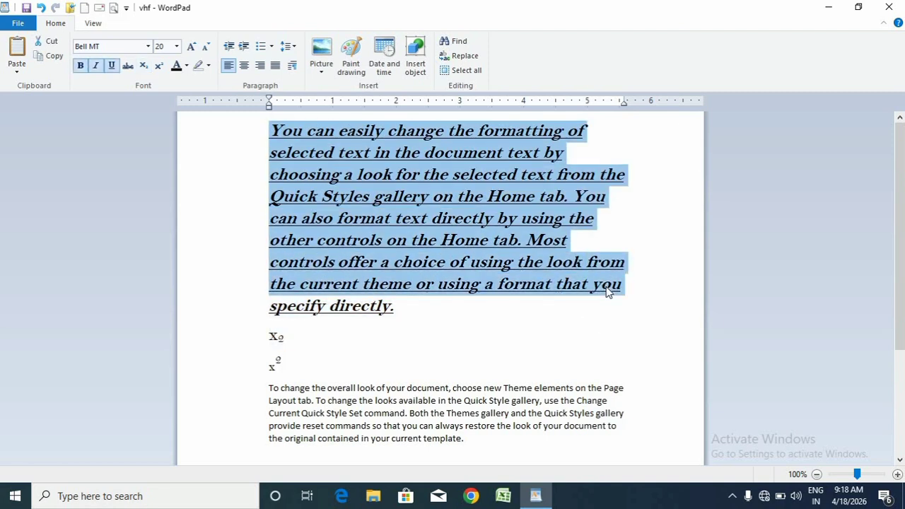
{"action": "left_click", "coordinate": [187, 66]}
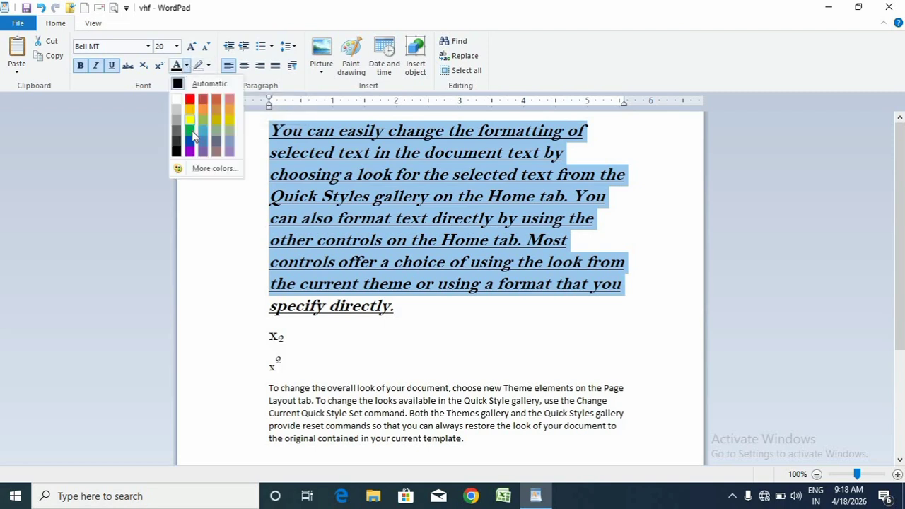
{"action": "left_click", "coordinate": [255, 182]}
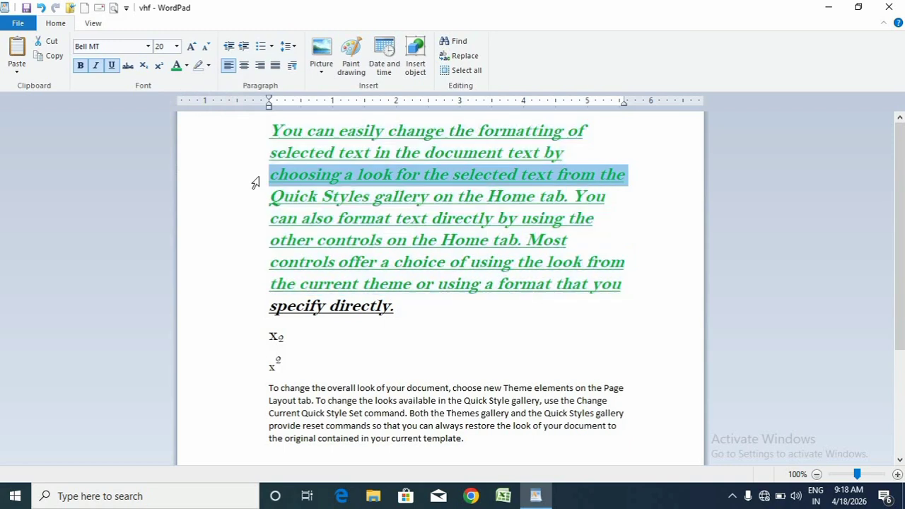
- Highlight the line starting "choosing a look" in red, and extend the red highlight to the whole first paragraph
{"action": "left_click", "coordinate": [209, 65]}
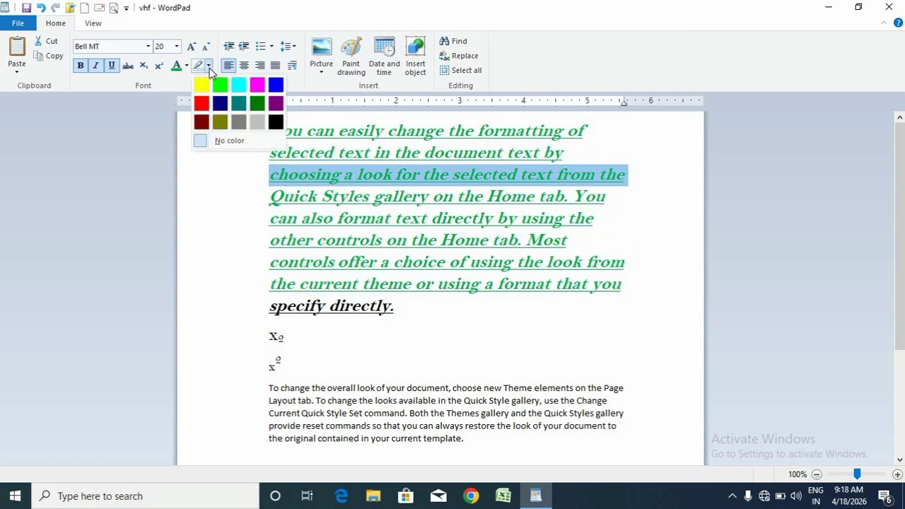
{"action": "left_click", "coordinate": [201, 104]}
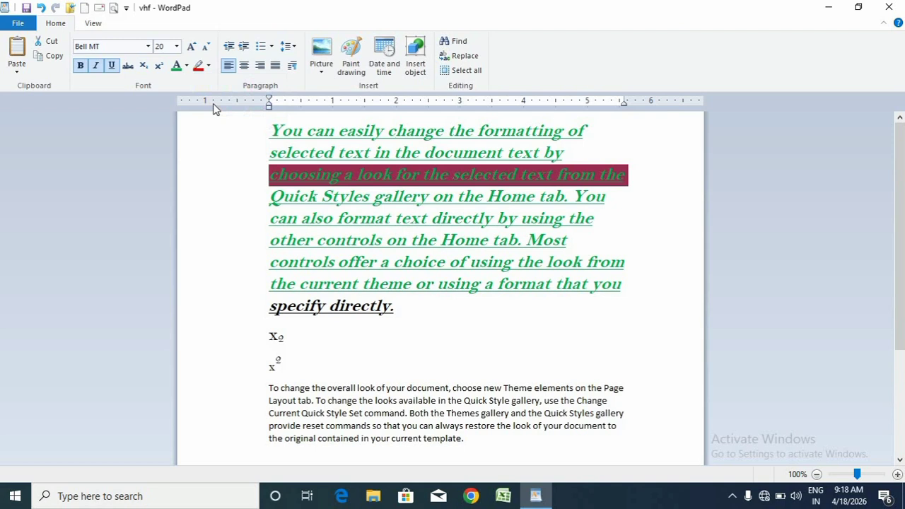
{"action": "left_click", "coordinate": [202, 156]}
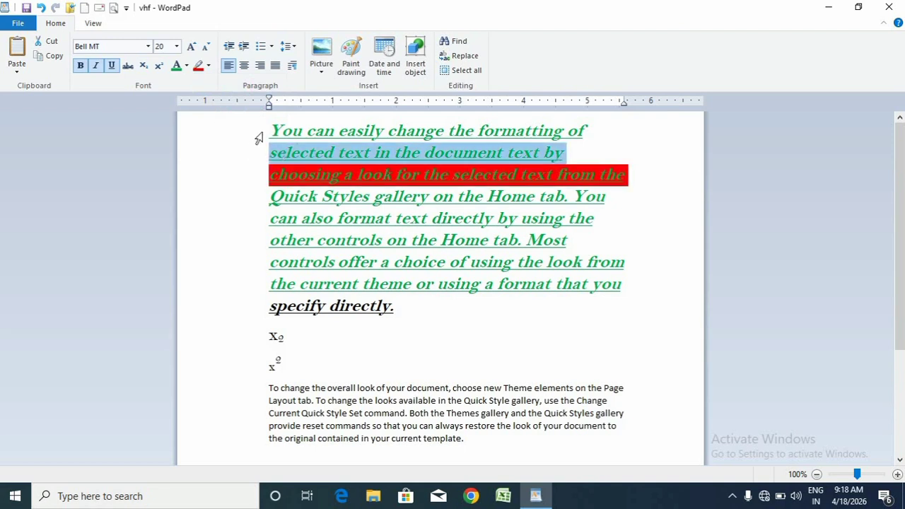
{"action": "left_click_drag", "start_coordinate": [256, 138], "coordinate": [357, 311]}
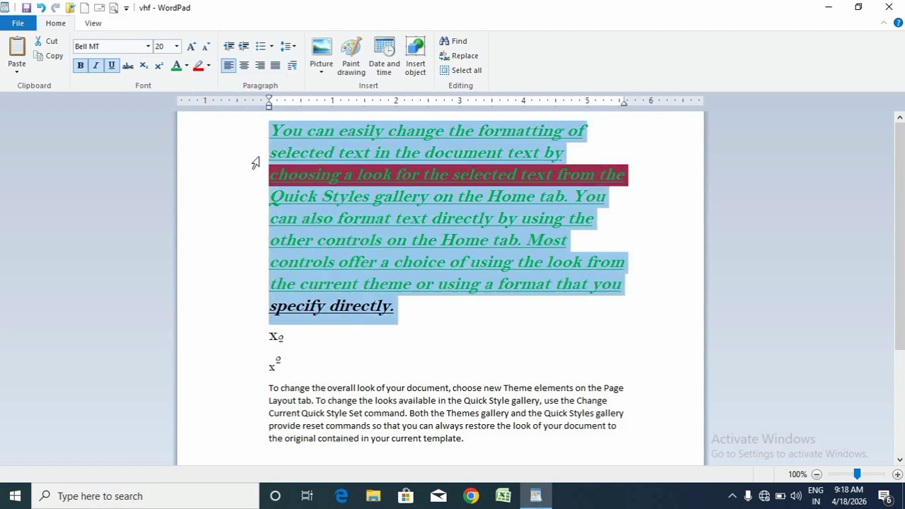
{"action": "left_click", "coordinate": [198, 65]}
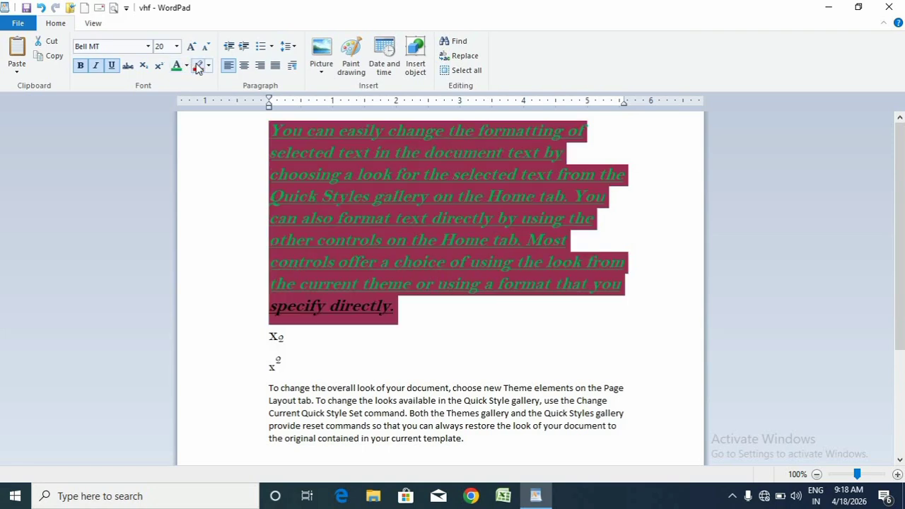
{"action": "left_click", "coordinate": [223, 197]}
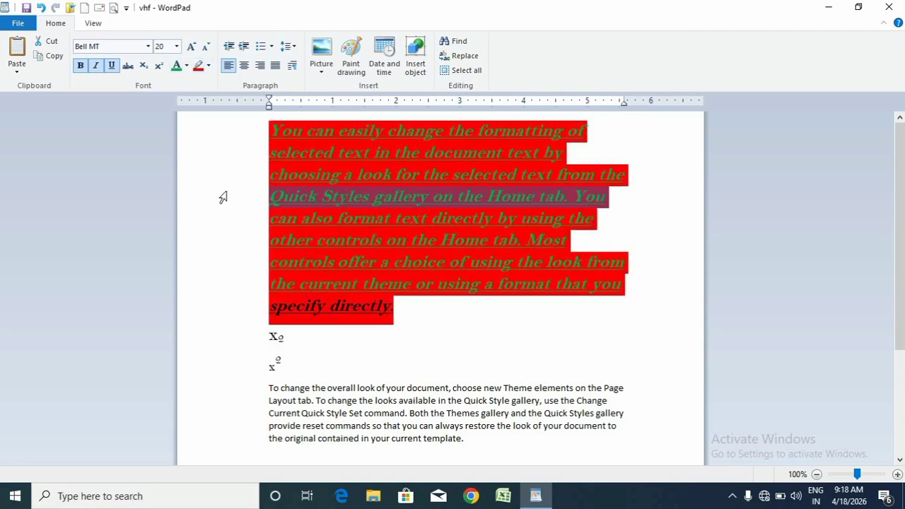
- Remove the highlight from the line starting "Quick Styles gallery", and from the rest of the first paragraph
{"action": "left_click", "coordinate": [208, 66]}
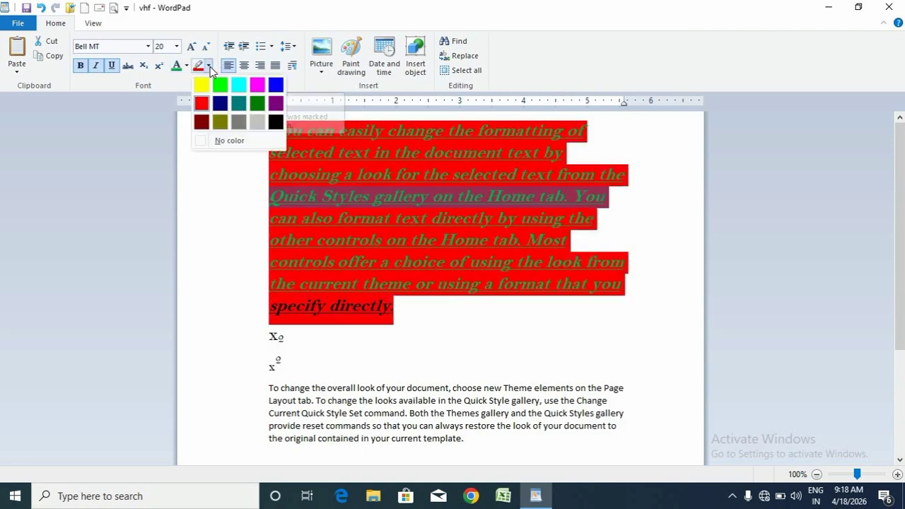
{"action": "left_click", "coordinate": [219, 141]}
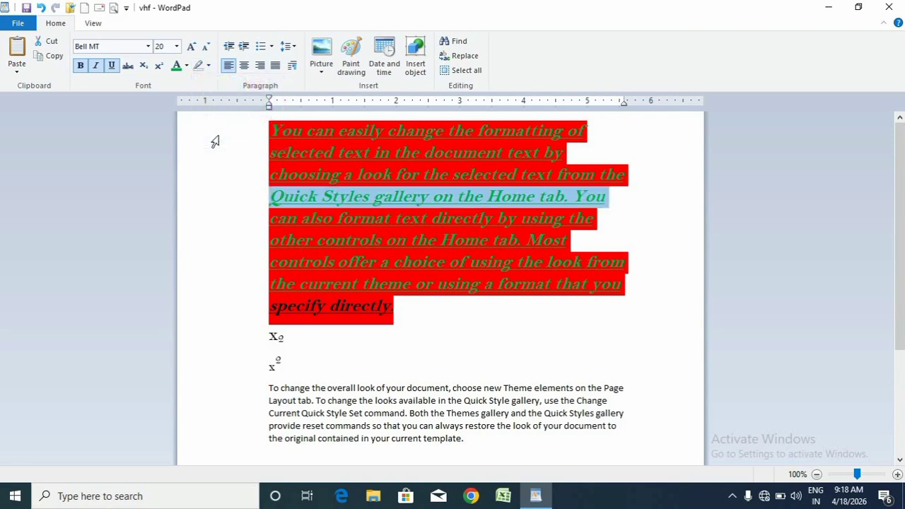
{"action": "left_click", "coordinate": [238, 186]}
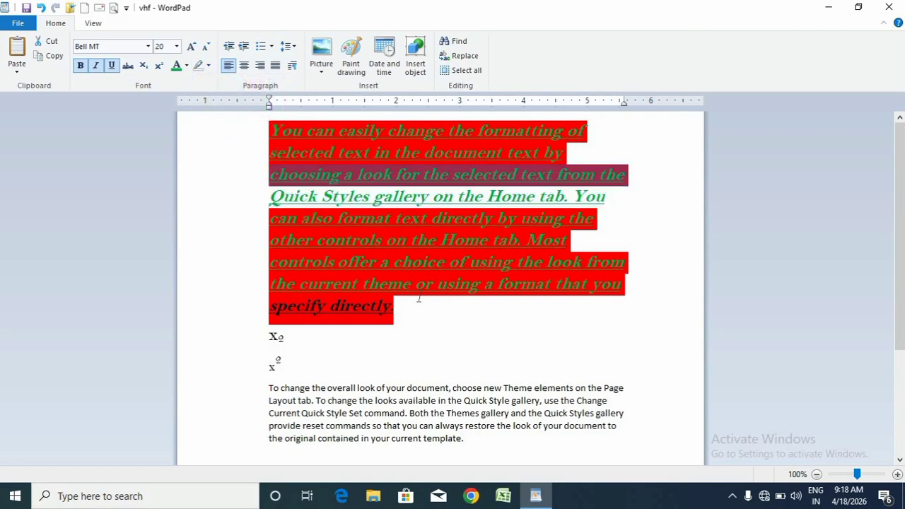
{"action": "left_click", "coordinate": [455, 338]}
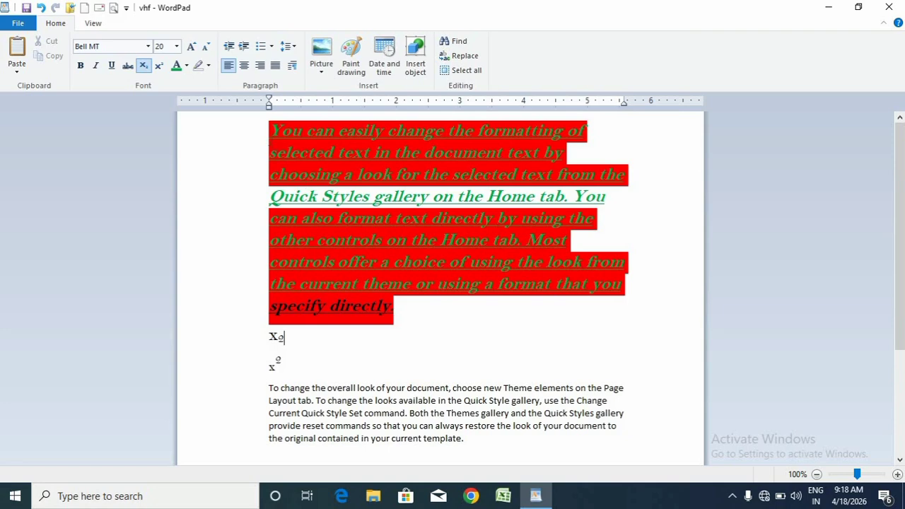
{"action": "left_click_drag", "start_coordinate": [270, 130], "coordinate": [401, 319]}
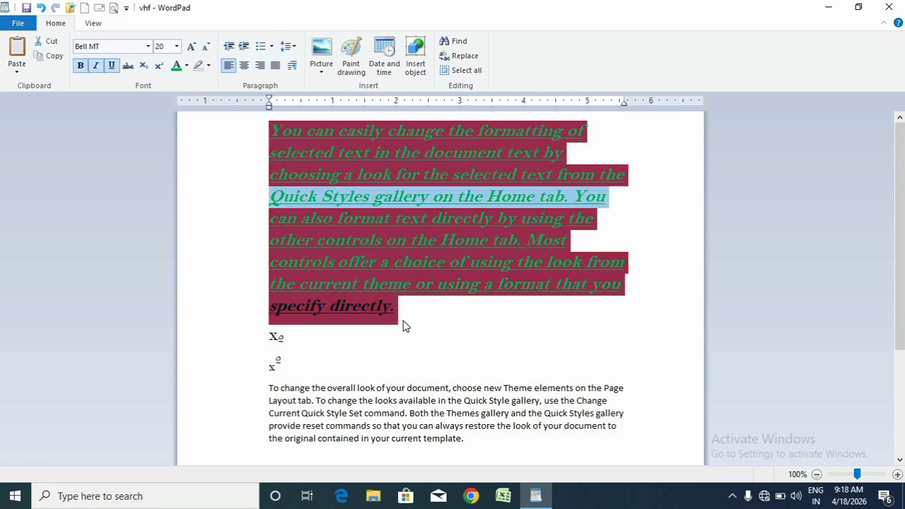
{"action": "left_click", "coordinate": [209, 65]}
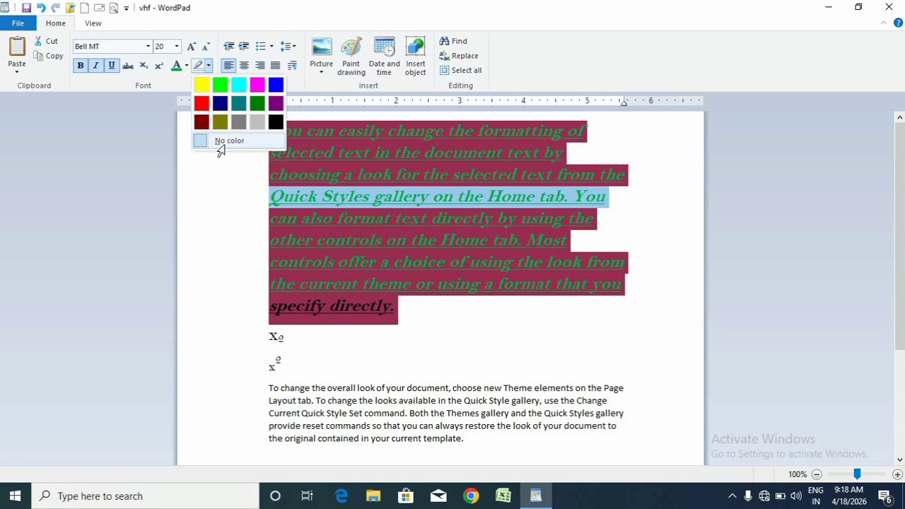
{"action": "left_click", "coordinate": [221, 145]}
- Remove underline, italic and bold from the line "Quick Styles gallery on the Home tab. You"
{"action": "left_click", "coordinate": [220, 206]}
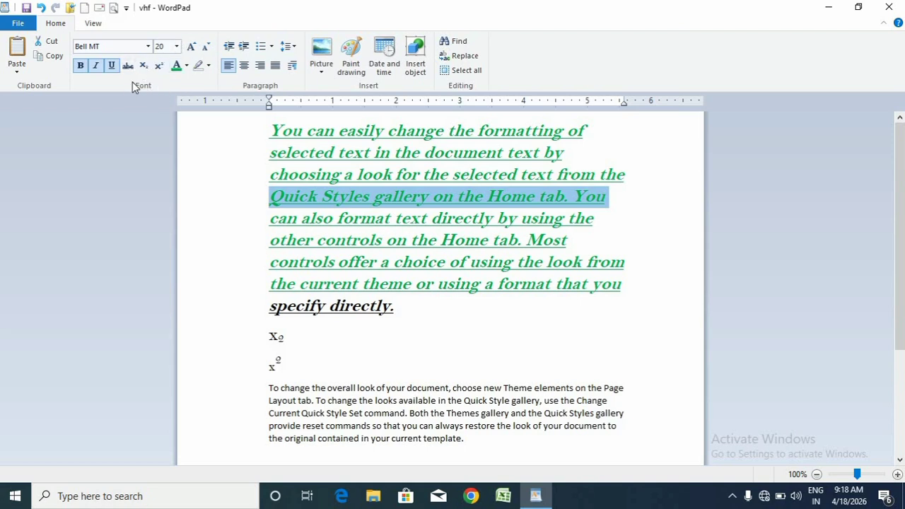
{"action": "left_click", "coordinate": [115, 66]}
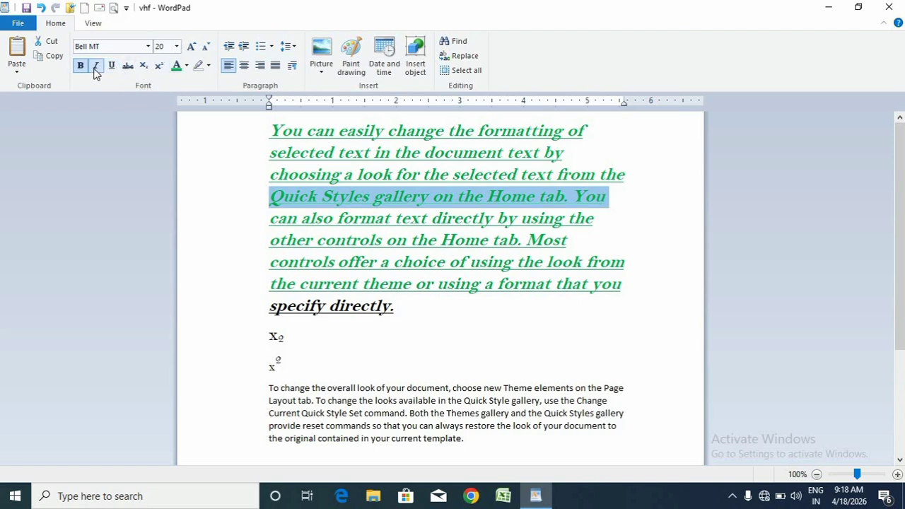
{"action": "left_click", "coordinate": [95, 66]}
{"action": "left_click", "coordinate": [80, 66]}
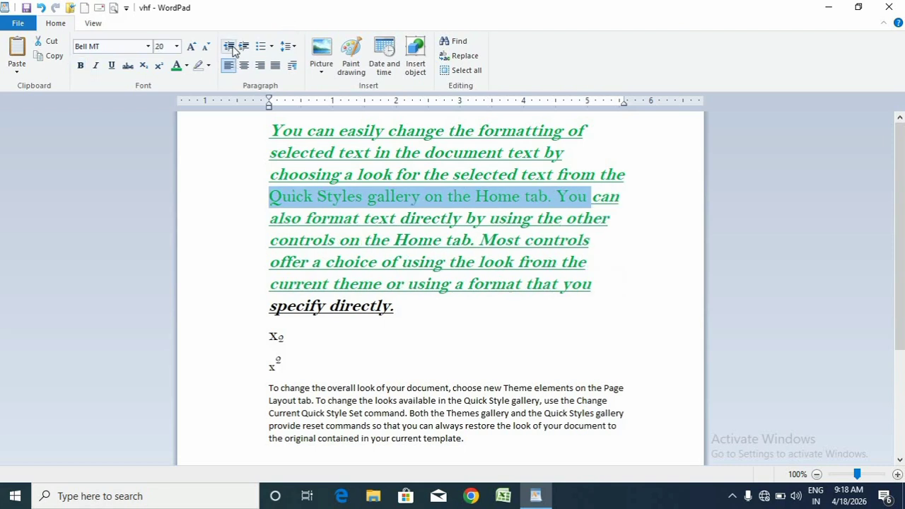
- Increase the first paragraph's indent five levels, to 2.5 inches
{"action": "left_click", "coordinate": [269, 131]}
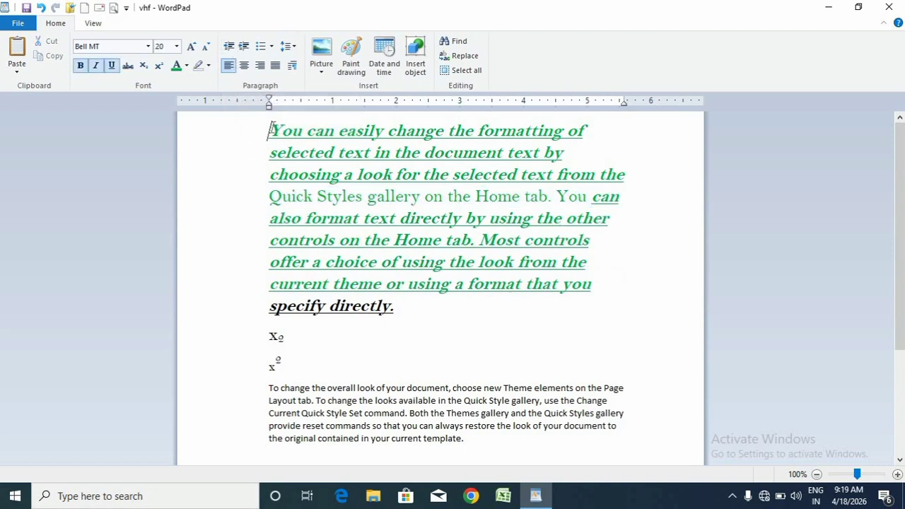
{"action": "left_click", "coordinate": [244, 47]}
{"action": "left_click", "coordinate": [244, 47]}
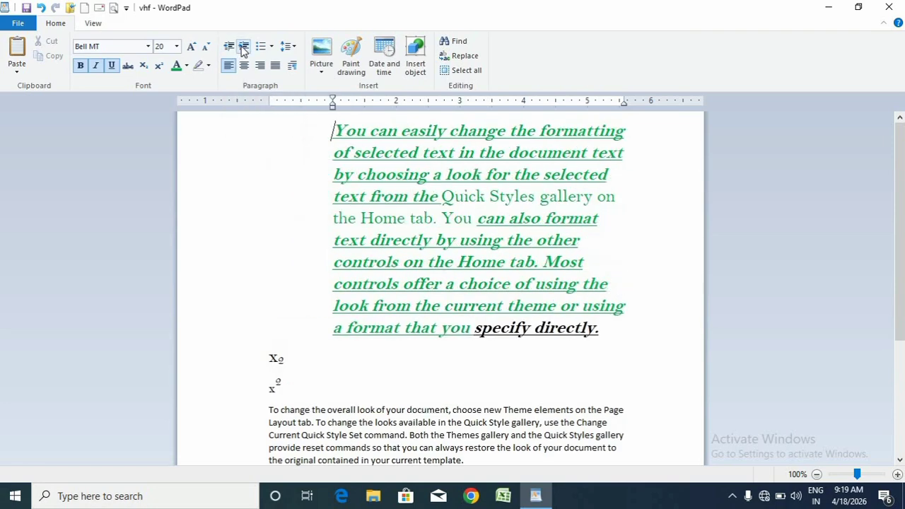
{"action": "left_click", "coordinate": [243, 46]}
{"action": "left_click", "coordinate": [243, 47]}
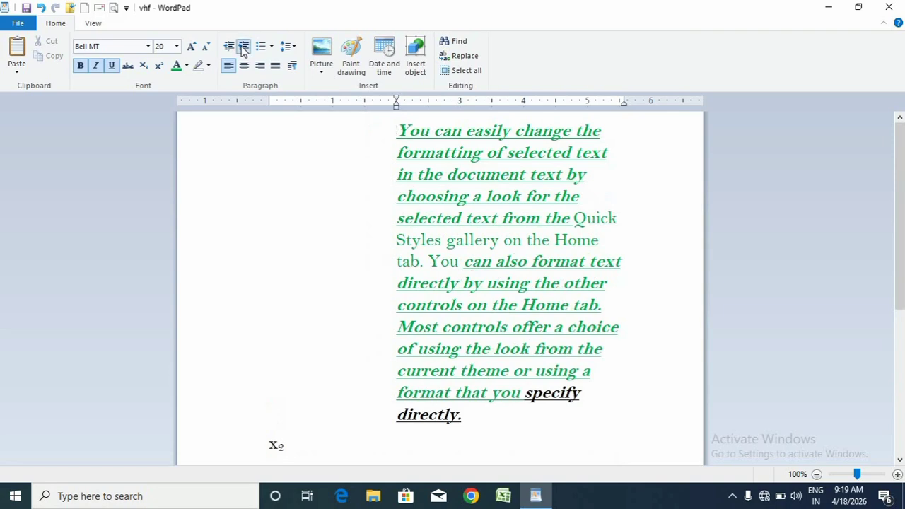
{"action": "left_click", "coordinate": [243, 47]}
- Decrease the first paragraph's indent four levels, to 0.5 inch
{"action": "left_click", "coordinate": [229, 47]}
{"action": "left_click", "coordinate": [229, 46]}
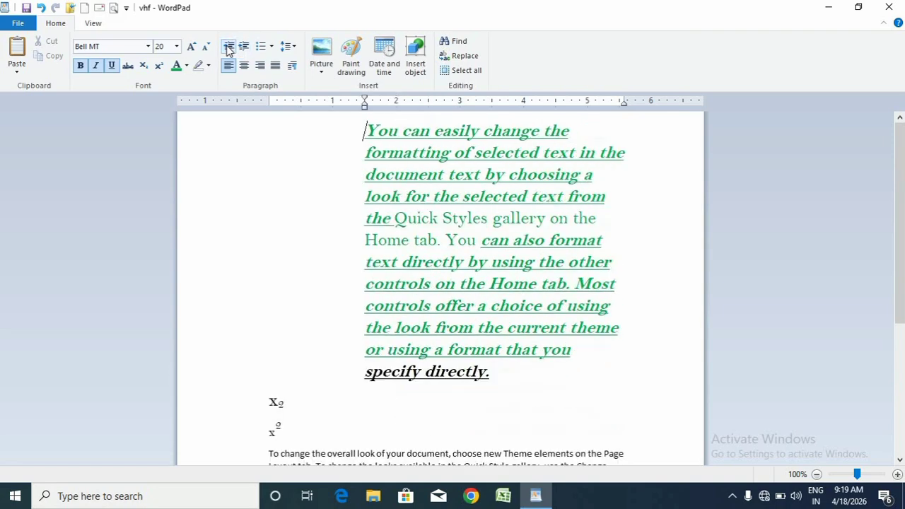
{"action": "left_click", "coordinate": [229, 47]}
{"action": "left_click", "coordinate": [229, 47]}
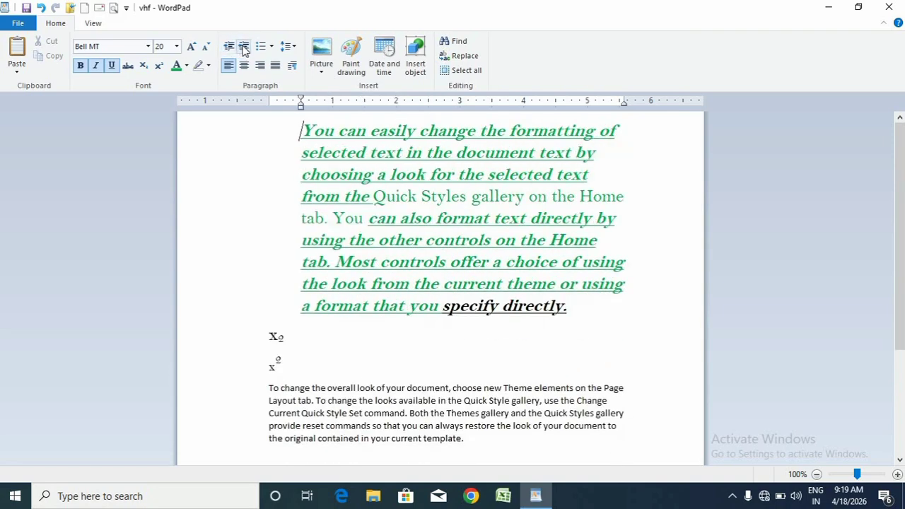
- Increase the first paragraph's indent five levels, to 3 inches
{"action": "left_click", "coordinate": [243, 46]}
{"action": "left_click", "coordinate": [243, 47]}
{"action": "left_click", "coordinate": [243, 47]}
{"action": "left_click", "coordinate": [243, 47]}
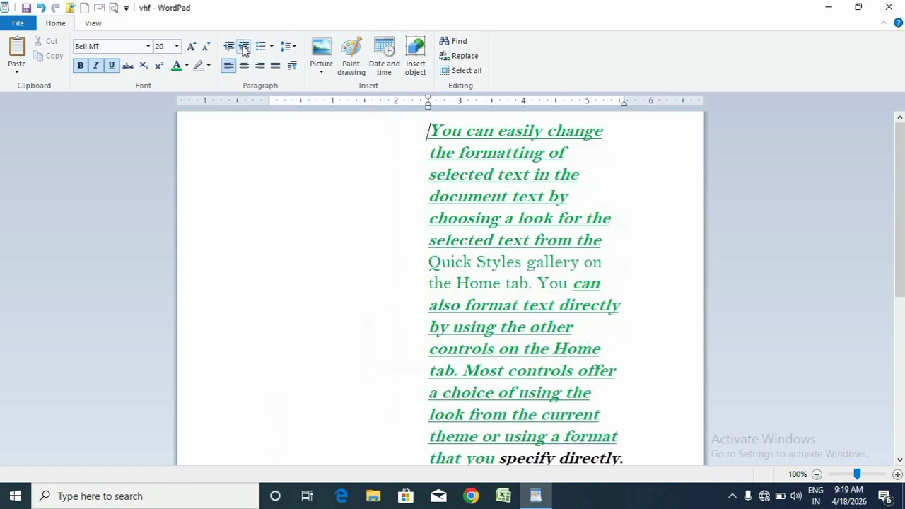
{"action": "left_click", "coordinate": [244, 47]}
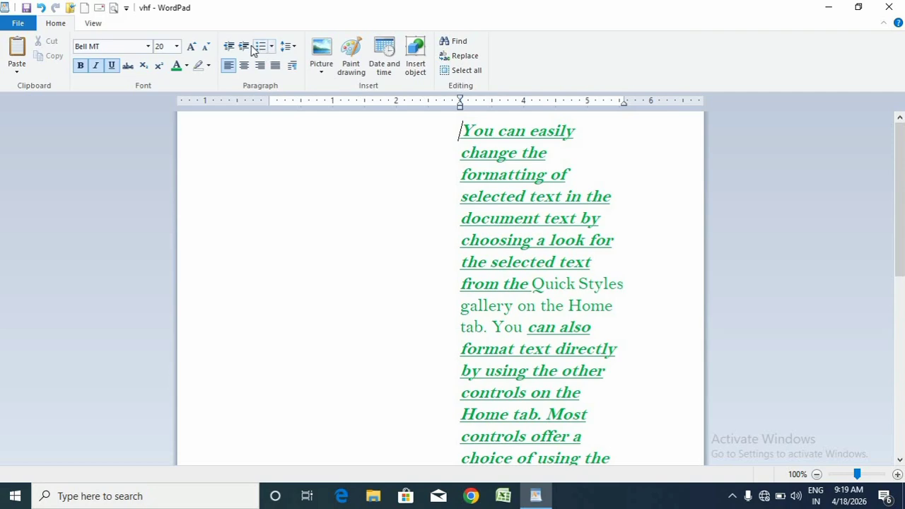
- Decrease the first paragraph's indent six levels, back to the page margin
{"action": "left_click", "coordinate": [228, 49]}
{"action": "left_click", "coordinate": [228, 48]}
{"action": "left_click", "coordinate": [228, 48]}
{"action": "left_click", "coordinate": [228, 48]}
{"action": "left_click", "coordinate": [227, 48]}
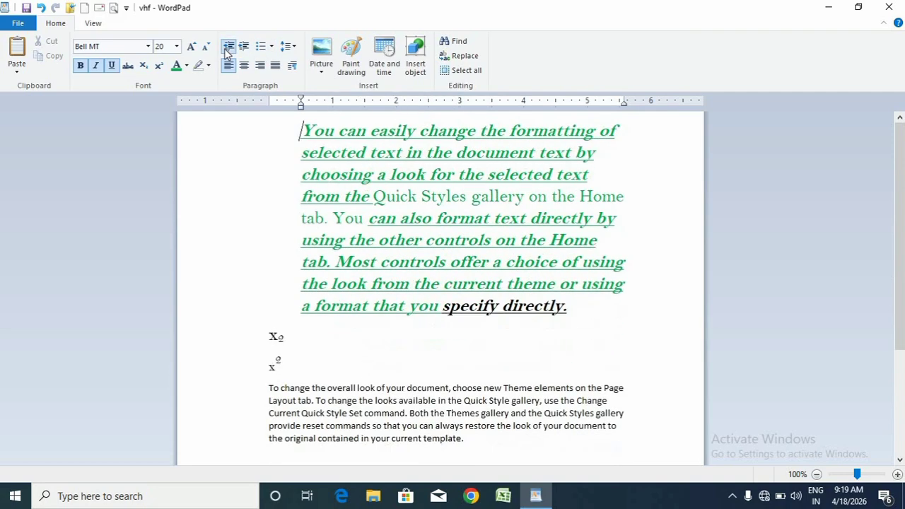
{"action": "left_click", "coordinate": [227, 48]}
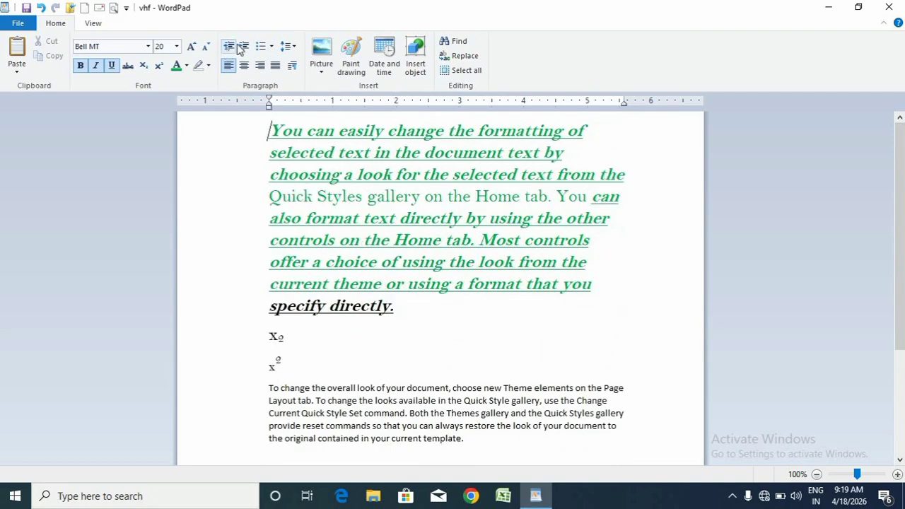
- Number the first paragraph with lowercase Roman numerals, and switch its list style to uppercase Roman numerals
{"action": "left_click", "coordinate": [272, 46]}
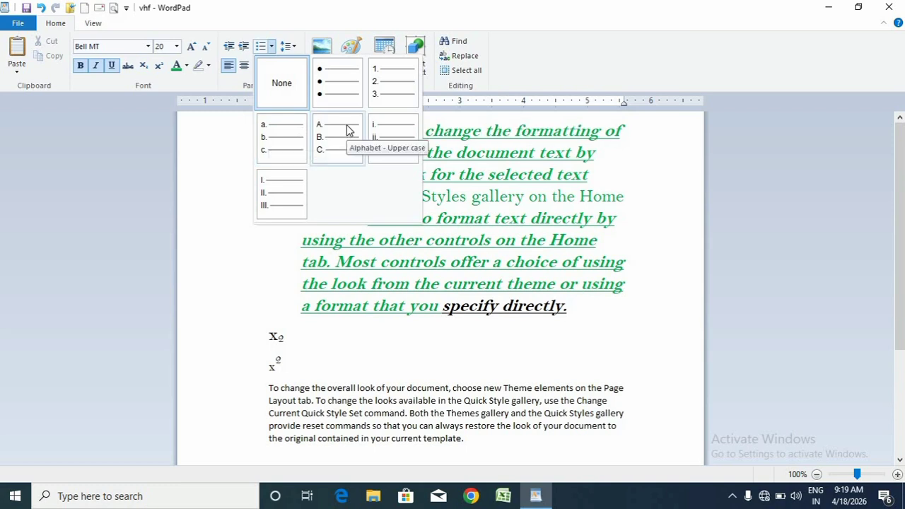
{"action": "left_click", "coordinate": [381, 139]}
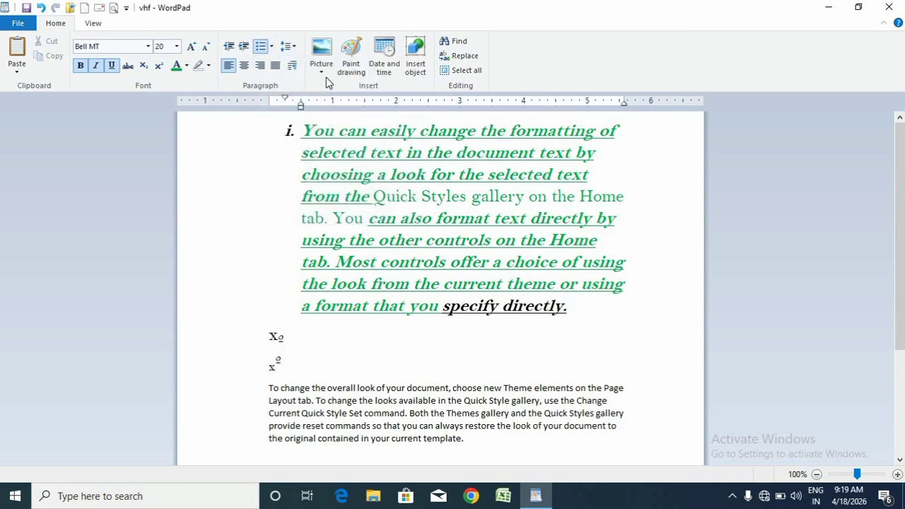
{"action": "left_click", "coordinate": [271, 46]}
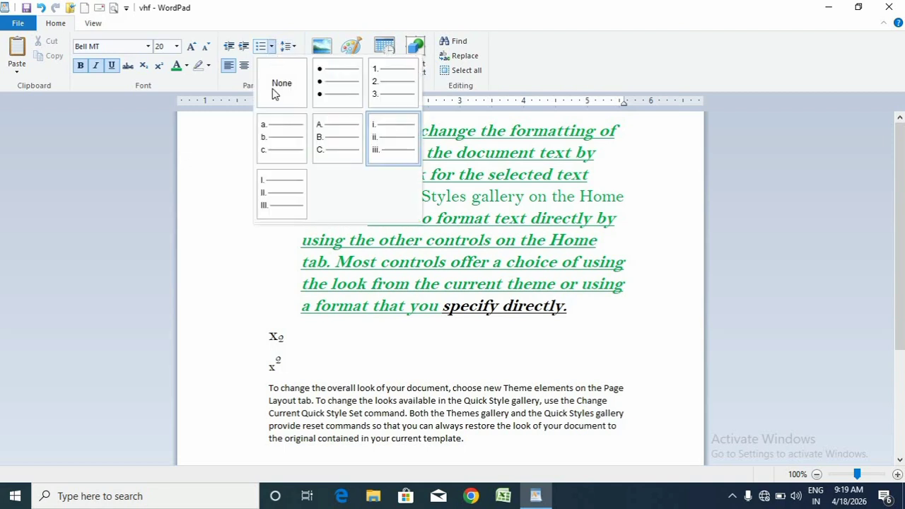
{"action": "left_click", "coordinate": [271, 185]}
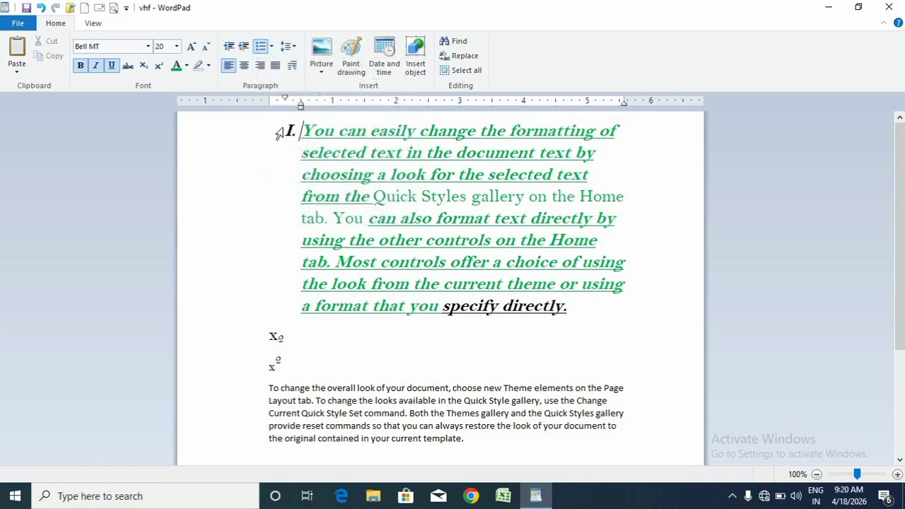
- Select the whole first paragraph and change its list style to round bullets
{"action": "left_click_drag", "start_coordinate": [280, 133], "coordinate": [398, 325]}
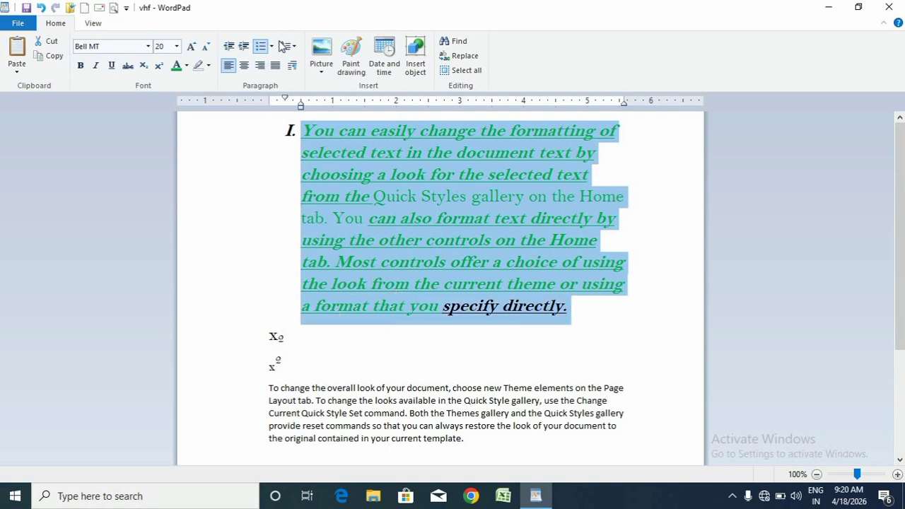
{"action": "left_click", "coordinate": [271, 46]}
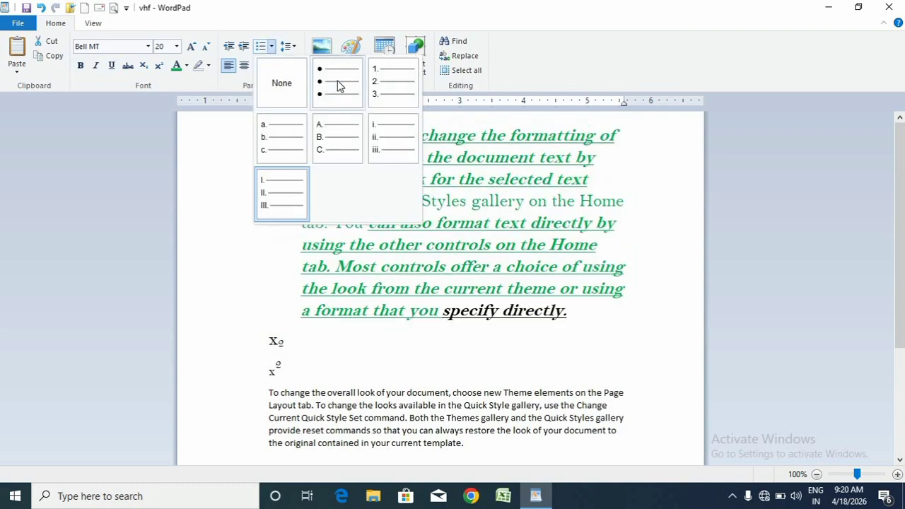
{"action": "left_click", "coordinate": [338, 85]}
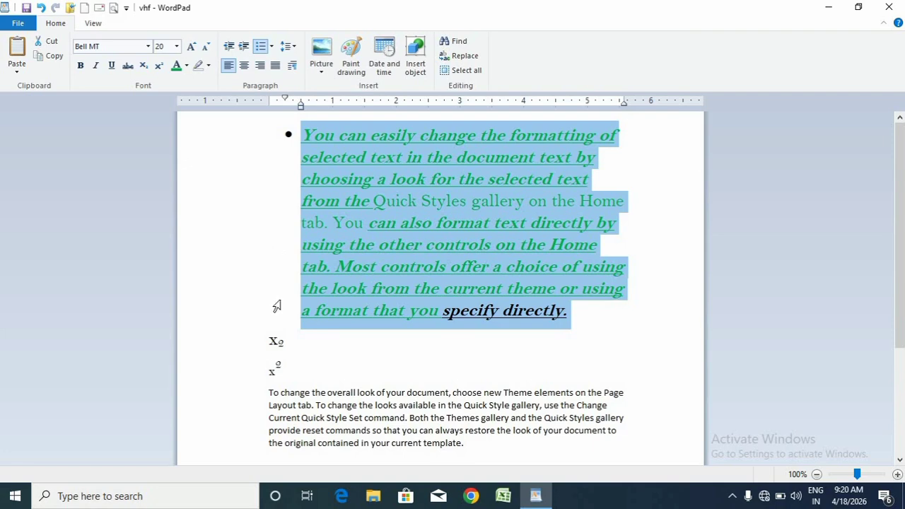
- Select the whole document and apply the 1, 2, 3 numbered list style to all paragraphs
{"action": "left_click", "coordinate": [275, 225]}
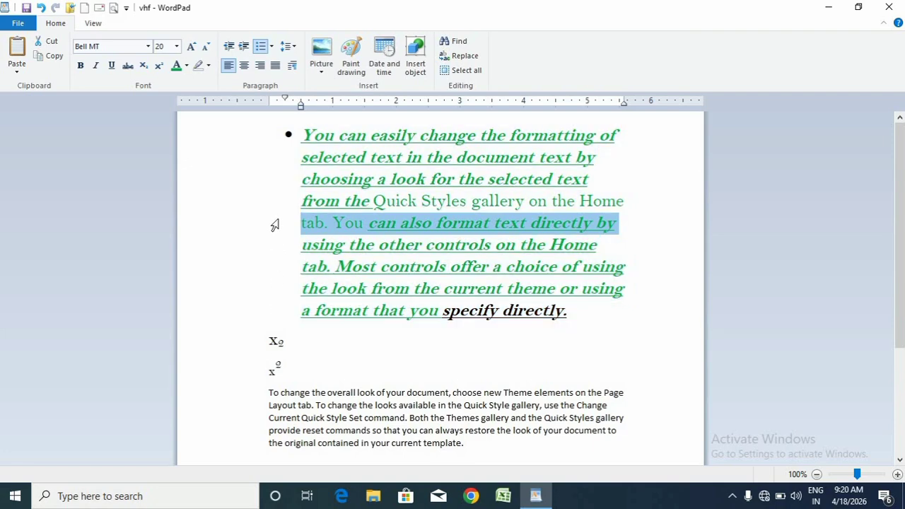
{"action": "key", "text": "ctrl+shift+End"}
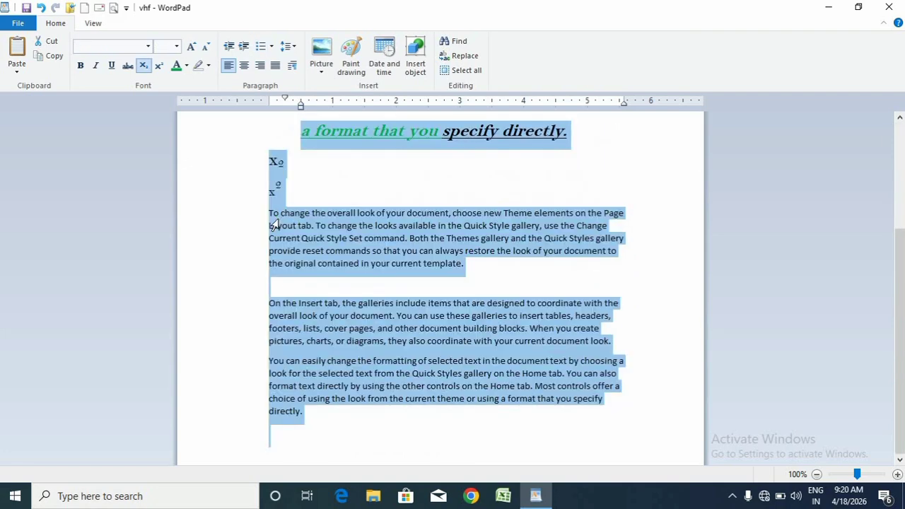
{"action": "left_click", "coordinate": [271, 50]}
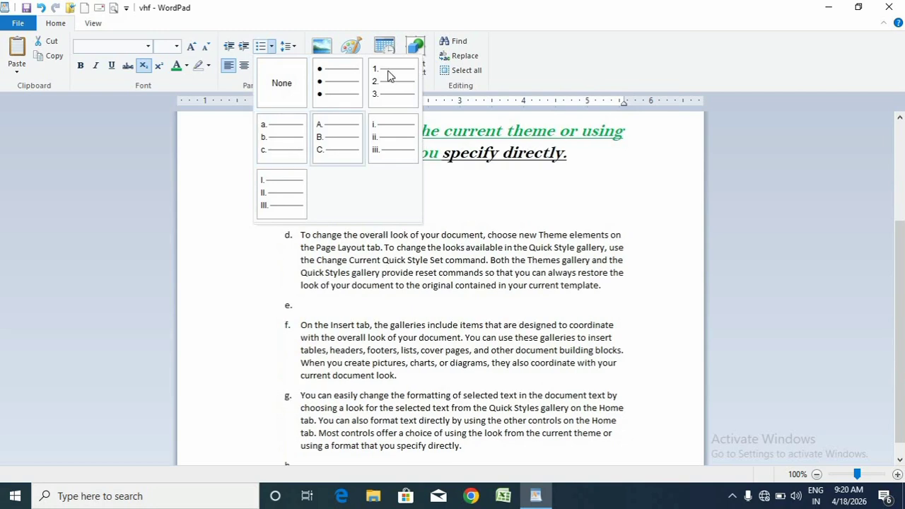
{"action": "left_click", "coordinate": [393, 74]}
- Centre the x superscript 2 line, and extend the centred alignment to the whole document
{"action": "left_click", "coordinate": [256, 203]}
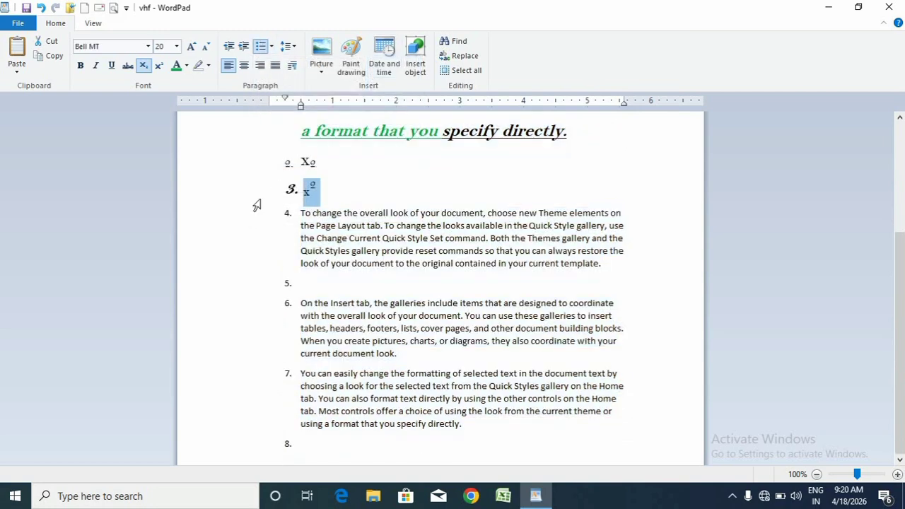
{"action": "left_click", "coordinate": [241, 69]}
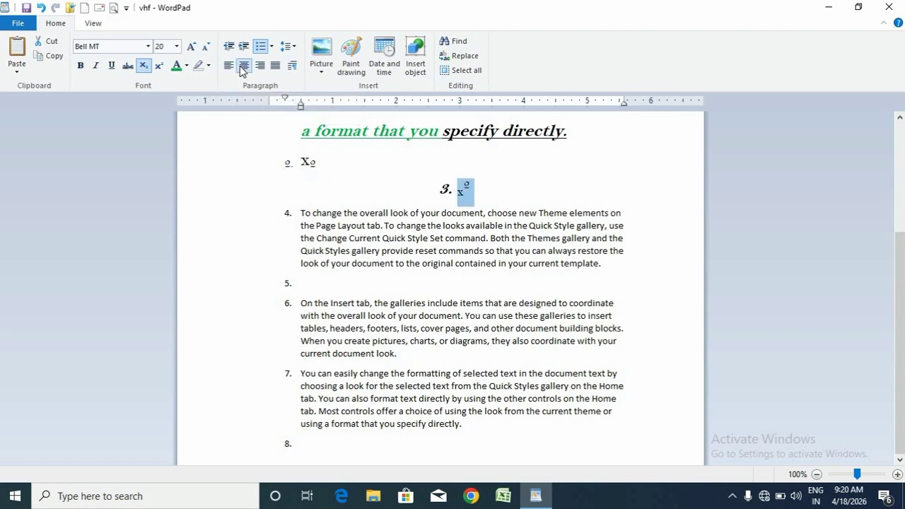
{"action": "triple_click", "coordinate": [273, 141]}
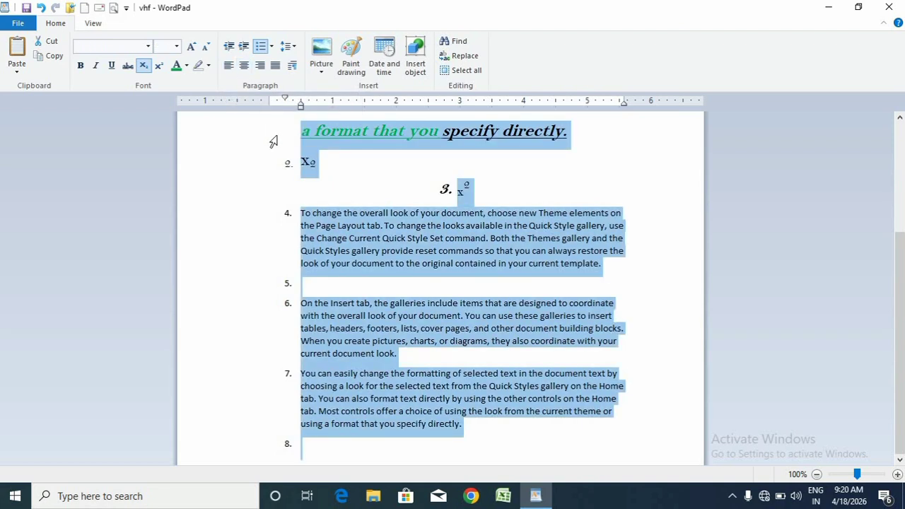
{"action": "left_click", "coordinate": [245, 66]}
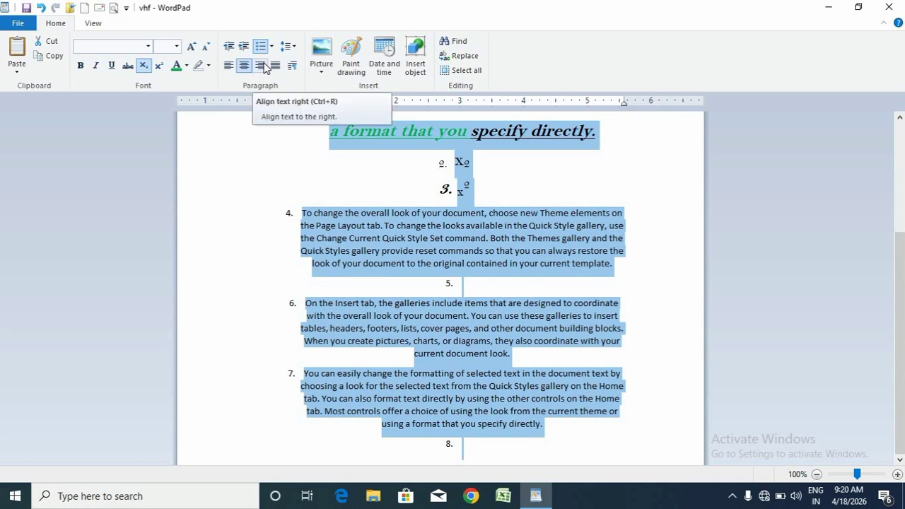
- Try right and justified alignment on the whole document, and return it to centred alignment
{"action": "left_click", "coordinate": [262, 66]}
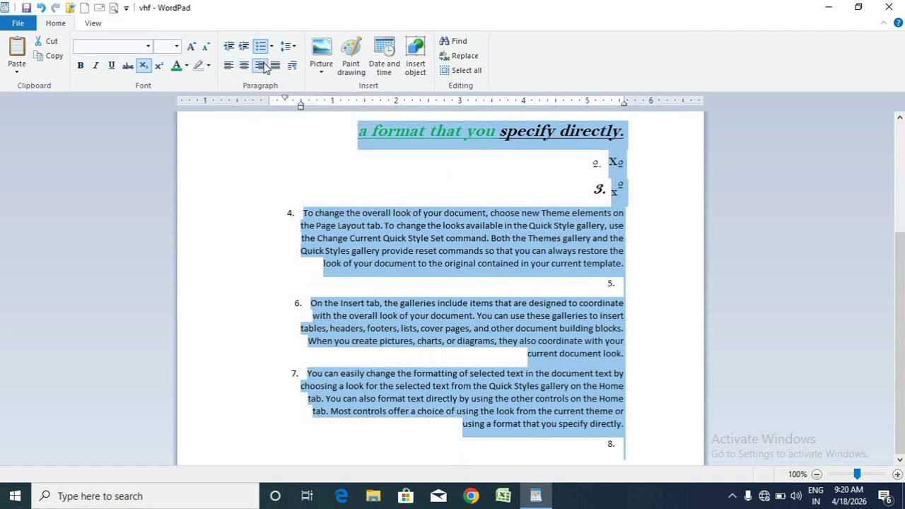
{"action": "left_click", "coordinate": [275, 65]}
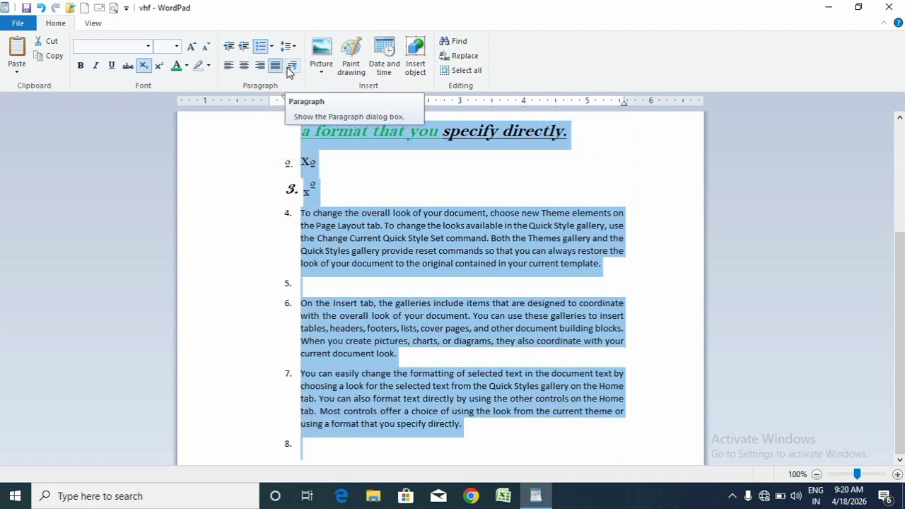
{"action": "key", "text": "ctrl+r"}
{"action": "key", "text": "ctrl+e"}
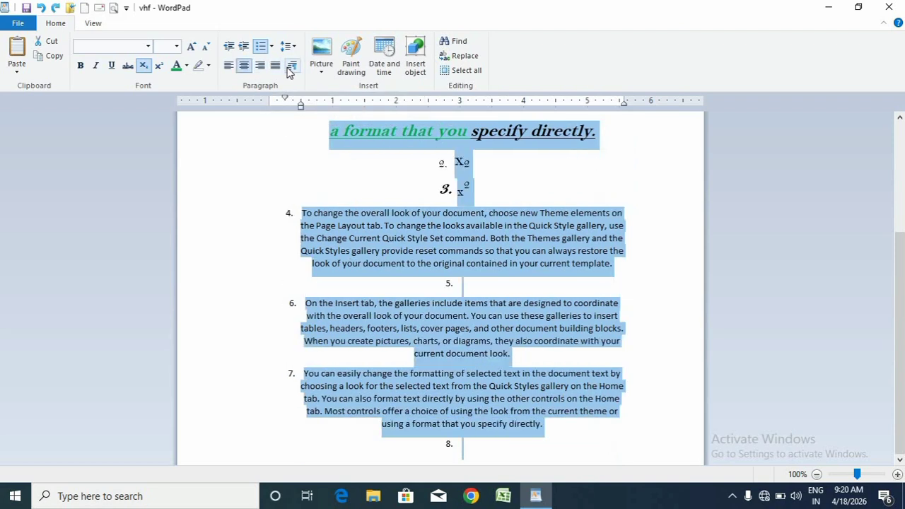
- Left-align the document text and try a left indentation of 0 on the whole document
{"action": "key", "text": "ctrl+l"}
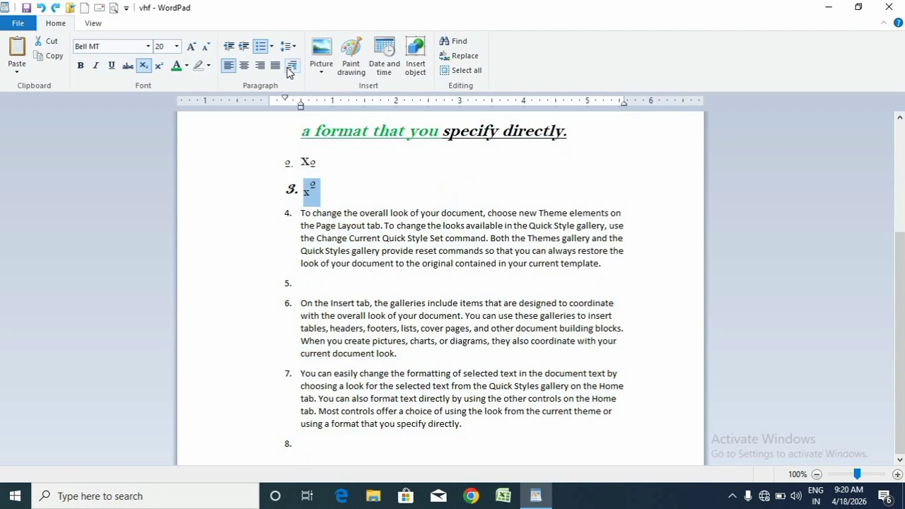
{"action": "left_click", "coordinate": [290, 67]}
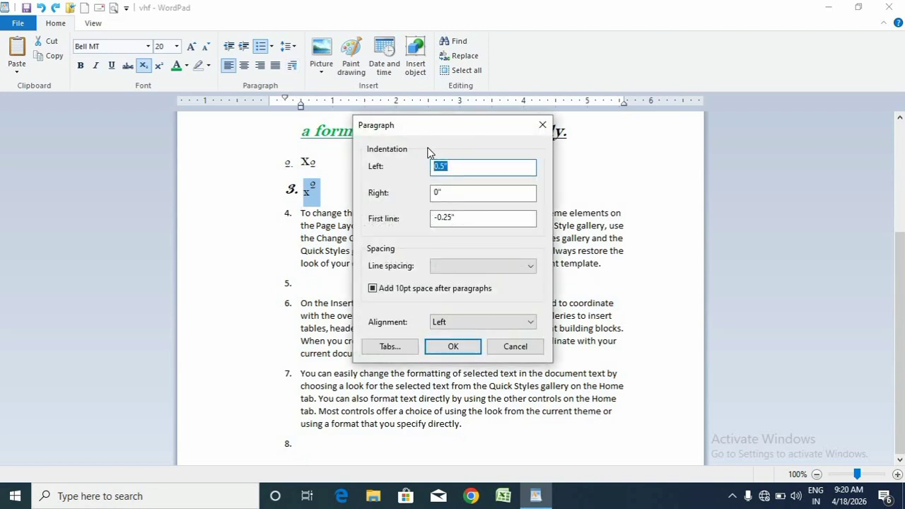
{"action": "left_click", "coordinate": [542, 126]}
{"action": "key", "text": "ctrl+a"}
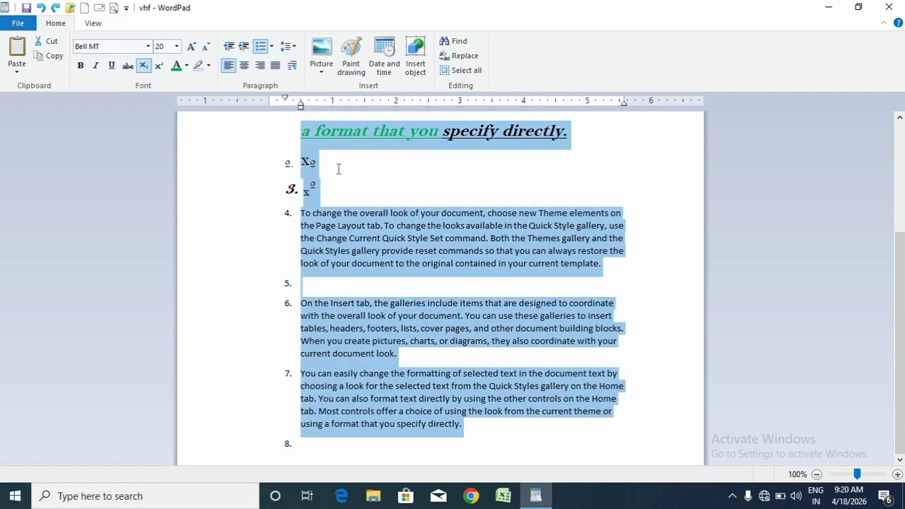
{"action": "left_click", "coordinate": [292, 65]}
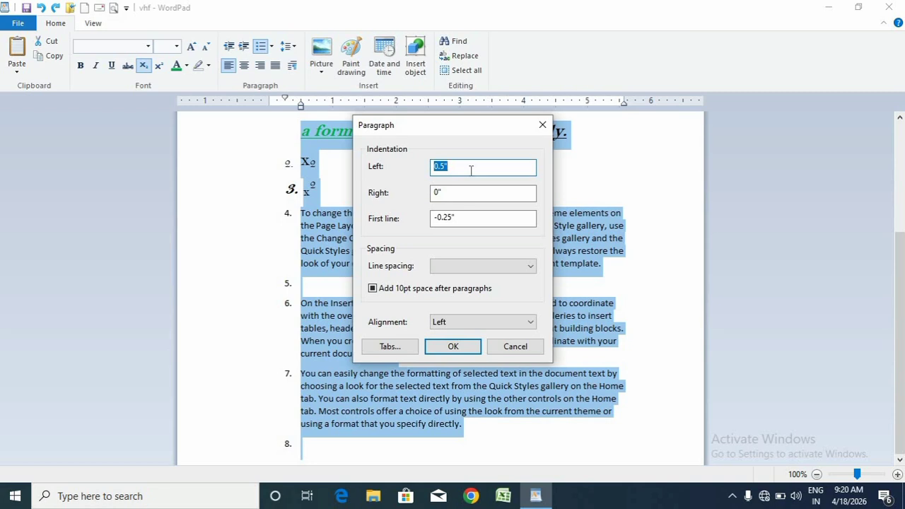
{"action": "key", "text": "BackSpace"}
{"action": "type", "text": "0"}
{"action": "key", "text": "Return"}
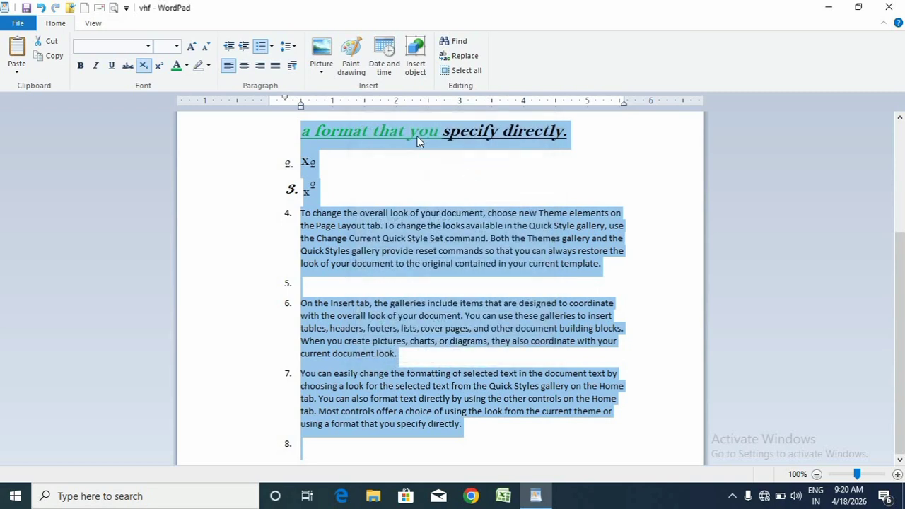
- Try a right indentation of 8 and a first-line indentation of 8 on the whole document, clearing the left indentation
{"action": "left_click", "coordinate": [293, 65]}
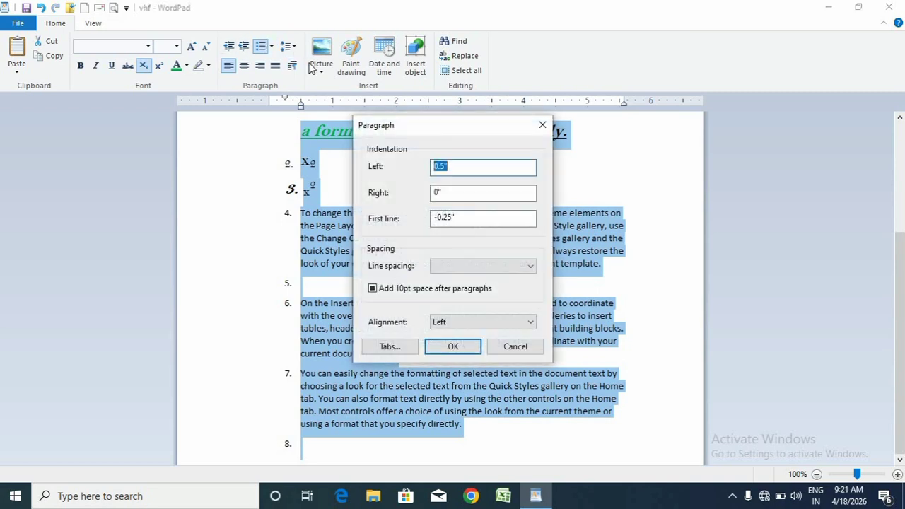
{"action": "left_click", "coordinate": [448, 189]}
{"action": "key", "text": "BackSpace"}
{"action": "key", "text": "BackSpace"}
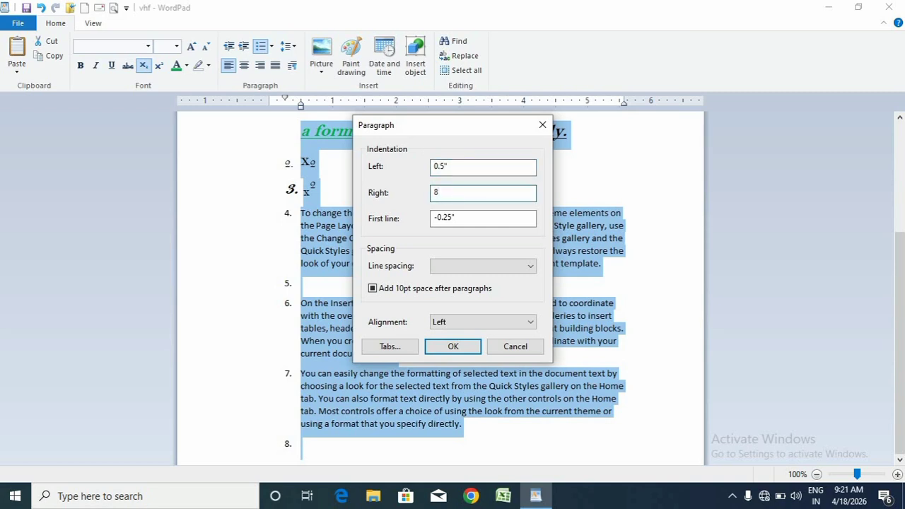
{"action": "left_click", "coordinate": [458, 219]}
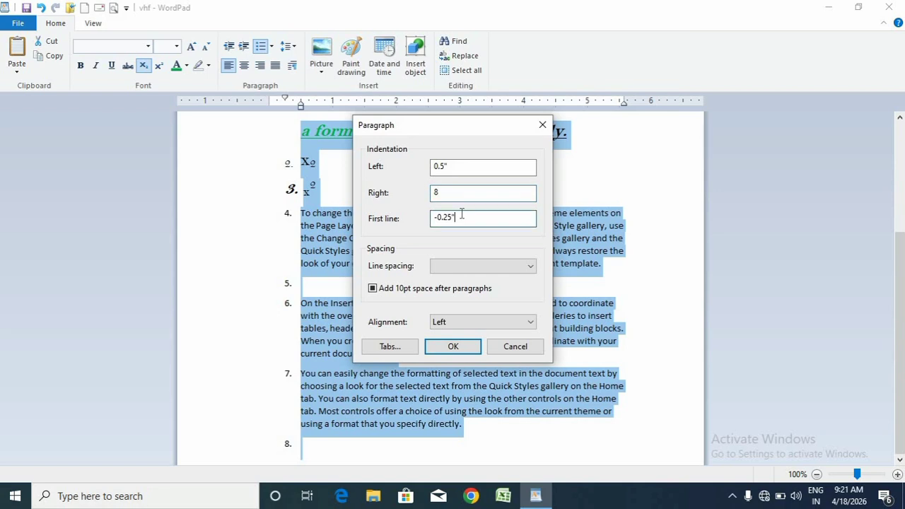
{"action": "key", "text": "BackSpace"}
{"action": "key", "text": "BackSpace"}
{"action": "key", "text": "BackSpace"}
{"action": "key", "text": "BackSpace"}
{"action": "key", "text": "BackSpace"}
{"action": "left_click", "coordinate": [459, 161]}
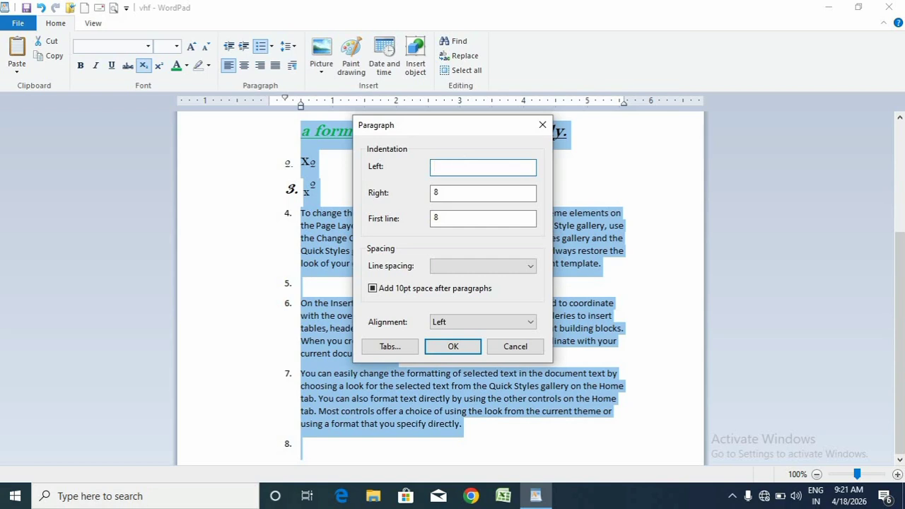
{"action": "left_click", "coordinate": [450, 348]}
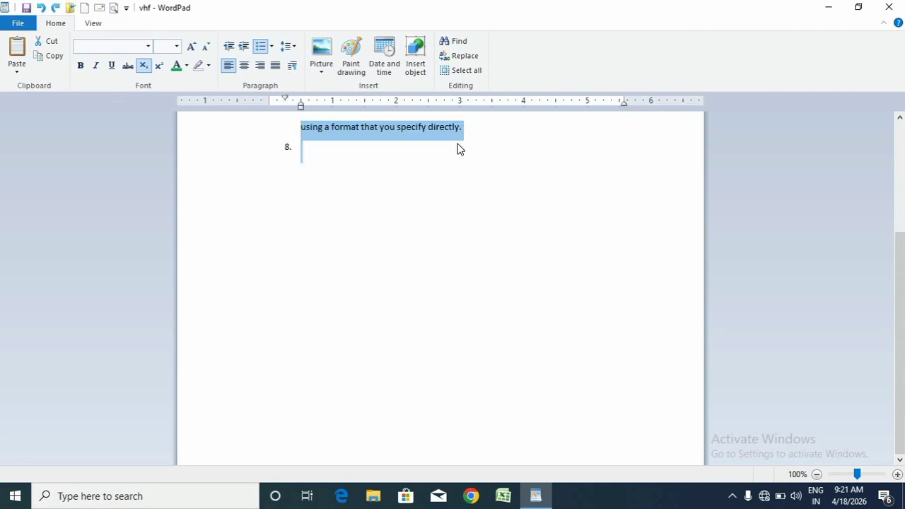
- Set the left, right and first-line indentation of the whole document to 1.25 inches
{"action": "left_click", "coordinate": [292, 65]}
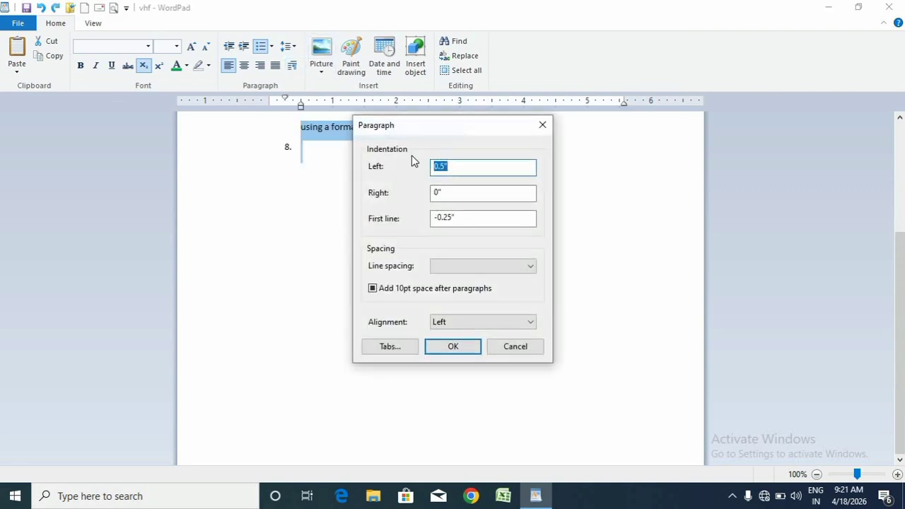
{"action": "key", "text": "BackSpace"}
{"action": "type", "text": "1.252"}
{"action": "left_click", "coordinate": [467, 200]}
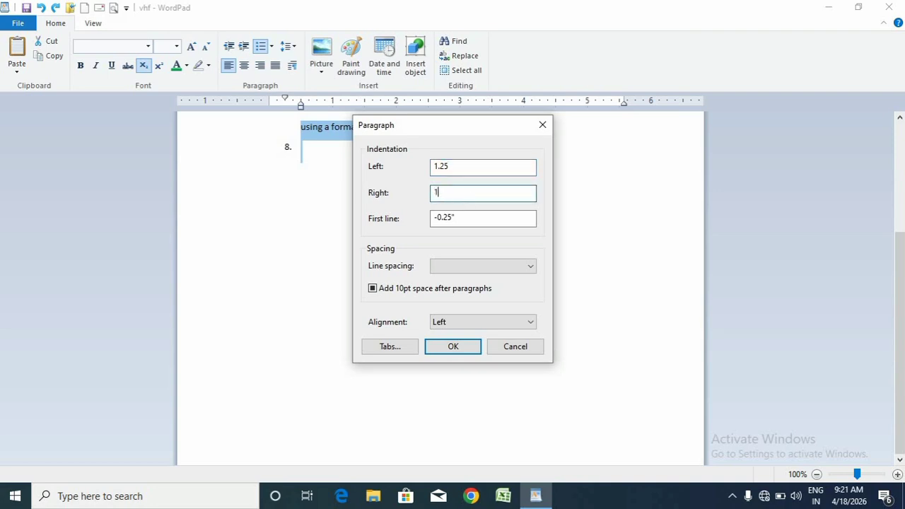
{"action": "left_click", "coordinate": [466, 222]}
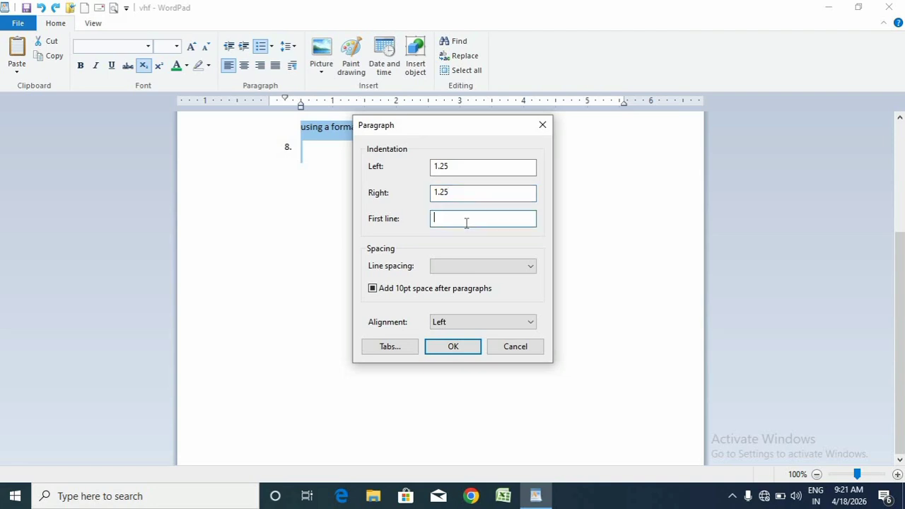
{"action": "type", "text": "1.25"}
{"action": "left_click", "coordinate": [456, 346]}
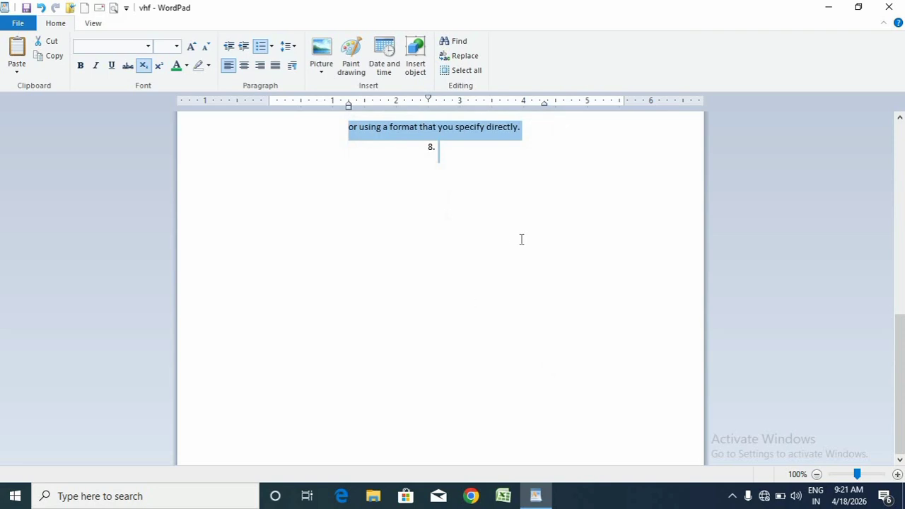
- Set the line spacing of all selected paragraphs to 1.50 in the paragraph settings
{"action": "left_click", "coordinate": [899, 118]}
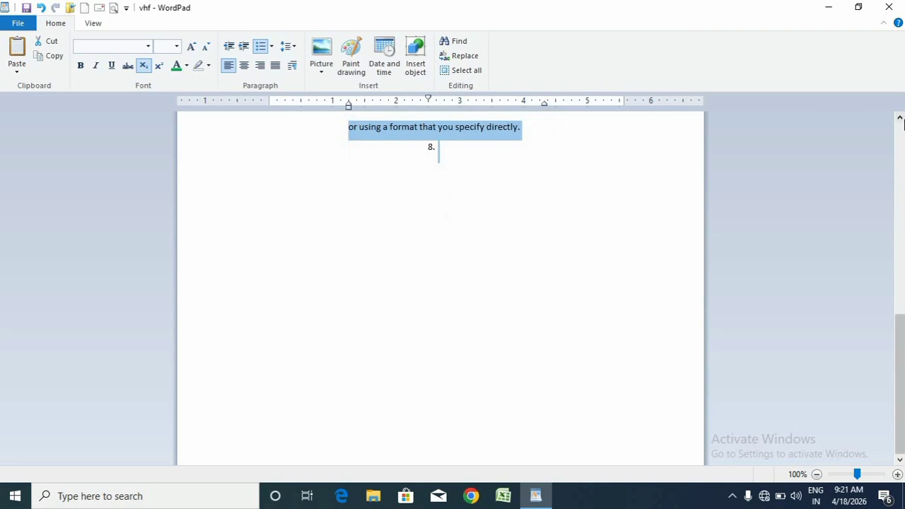
{"action": "left_click", "coordinate": [900, 117]}
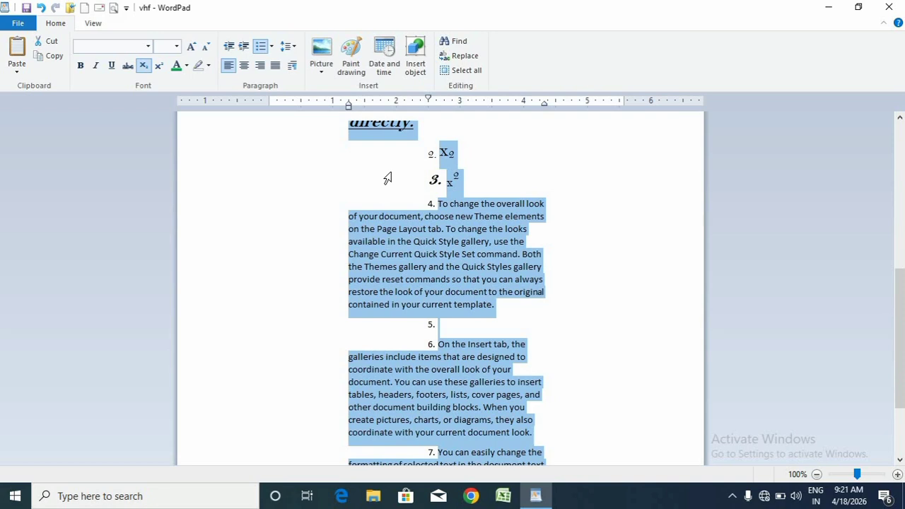
{"action": "left_click", "coordinate": [293, 65]}
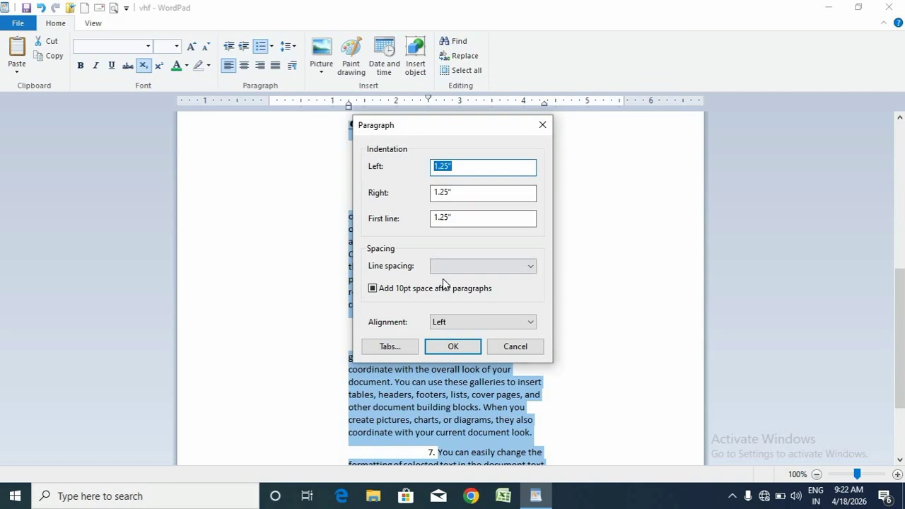
{"action": "left_click", "coordinate": [480, 266]}
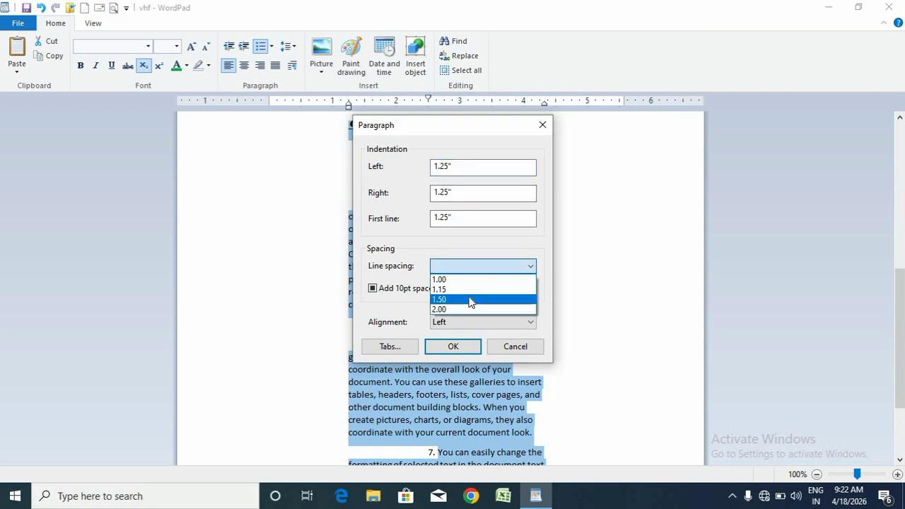
{"action": "left_click", "coordinate": [470, 300]}
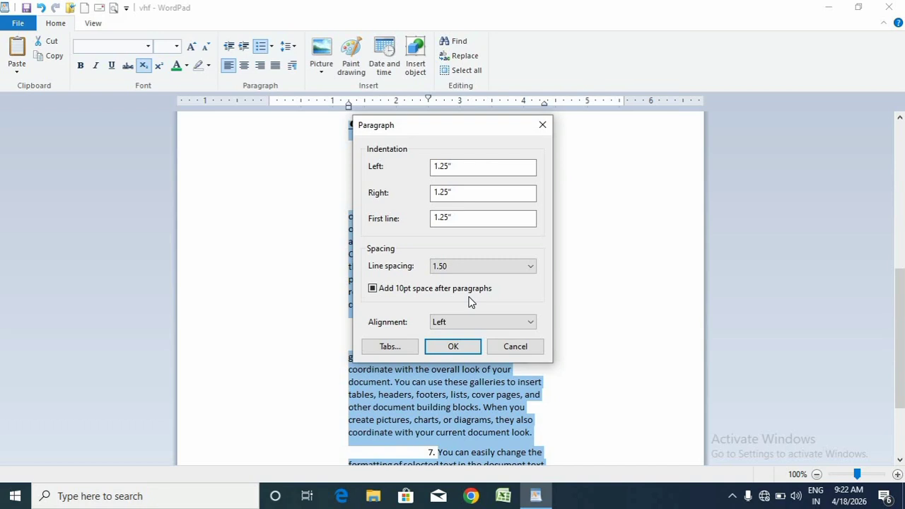
{"action": "left_click", "coordinate": [451, 347]}
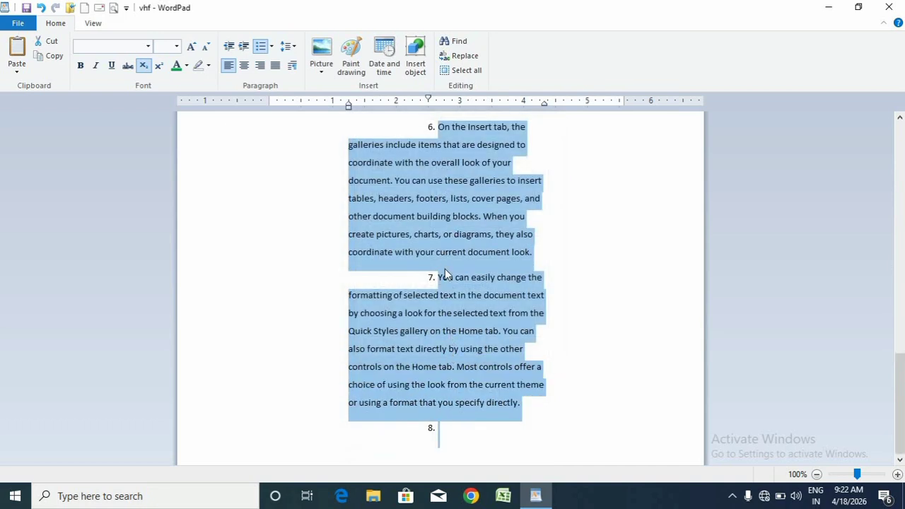
- Increase the line spacing of all paragraphs to 2.00 and deselect the text
{"action": "left_click", "coordinate": [292, 65]}
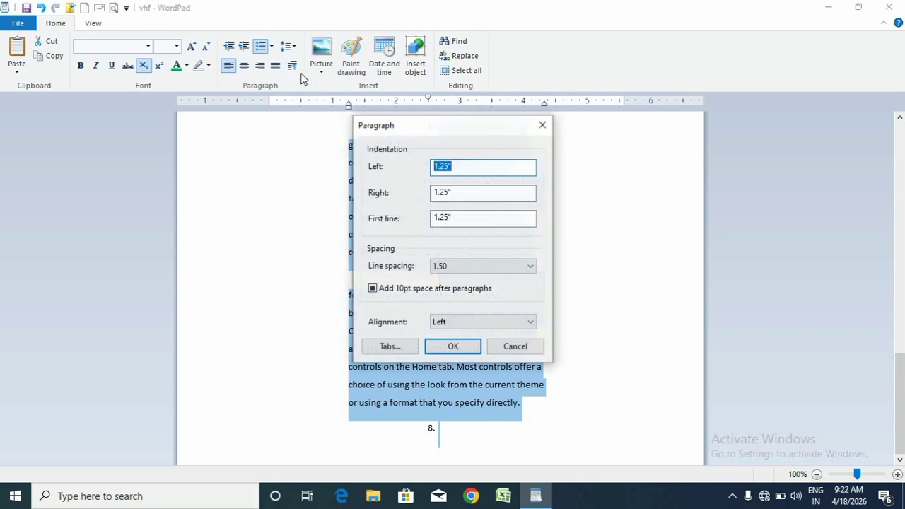
{"action": "left_click", "coordinate": [472, 273]}
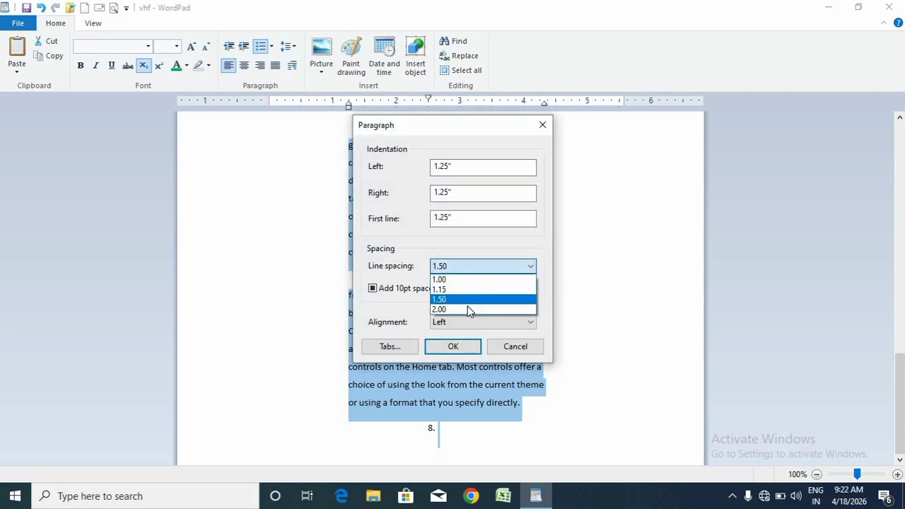
{"action": "left_click", "coordinate": [470, 310]}
{"action": "left_click", "coordinate": [455, 347]}
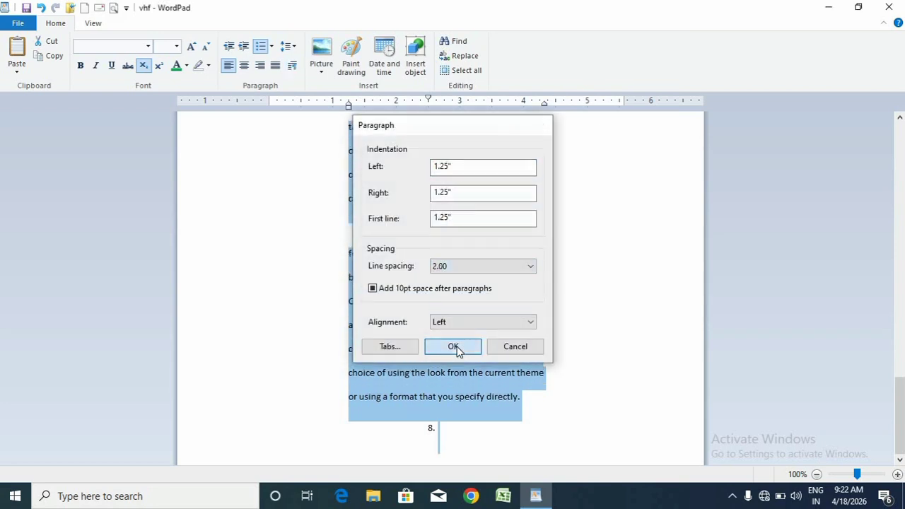
{"action": "left_click", "coordinate": [584, 235]}
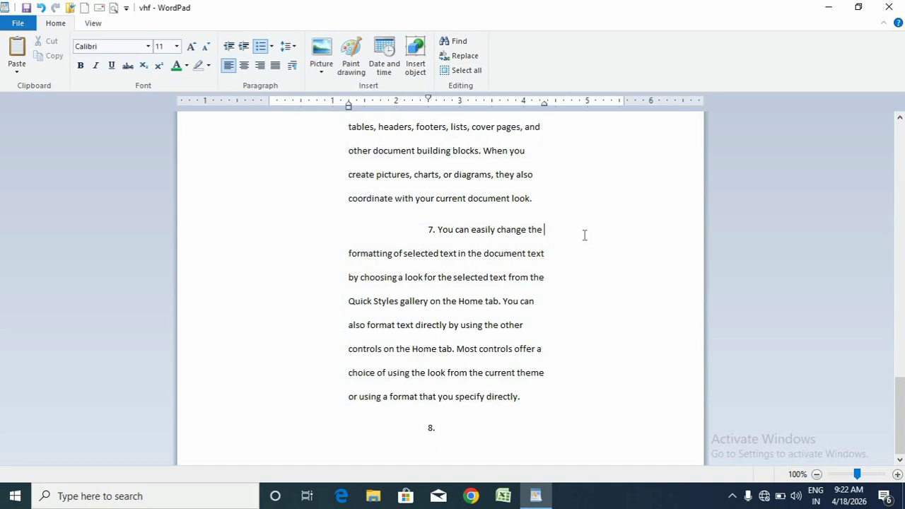
- Undo the recent line spacing, indentation, alignment and list numbering changes
{"action": "key", "text": "ctrl+z"}
{"action": "key", "text": "ctrl+z"}
{"action": "key", "text": "ctrl+z"}
{"action": "key", "text": "ctrl+z"}
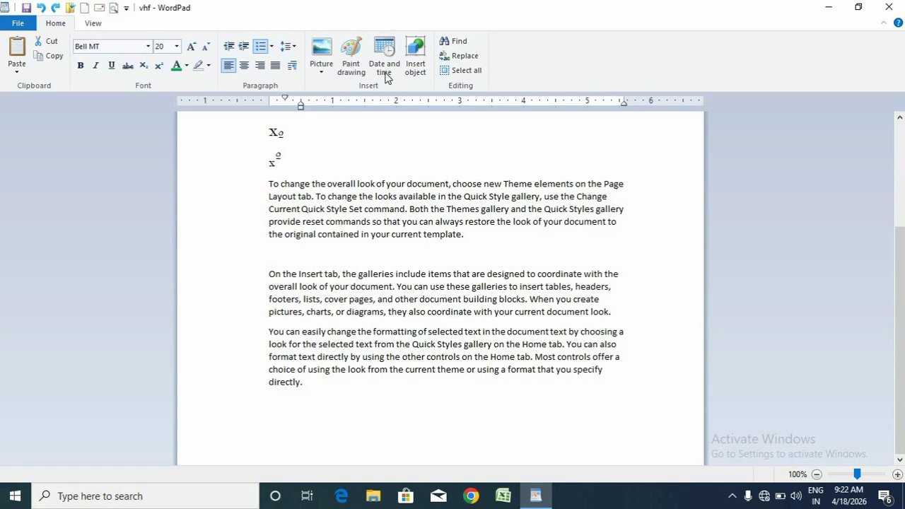
- Insert the banana_PNG835 picture from the Pictures folder into the document
{"action": "left_click", "coordinate": [327, 75]}
{"action": "left_click", "coordinate": [326, 84]}
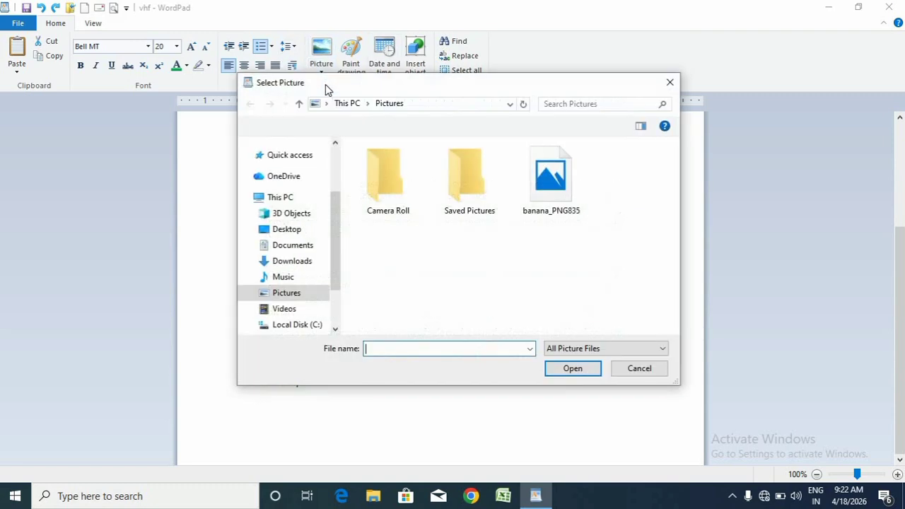
{"action": "double_click", "coordinate": [472, 196]}
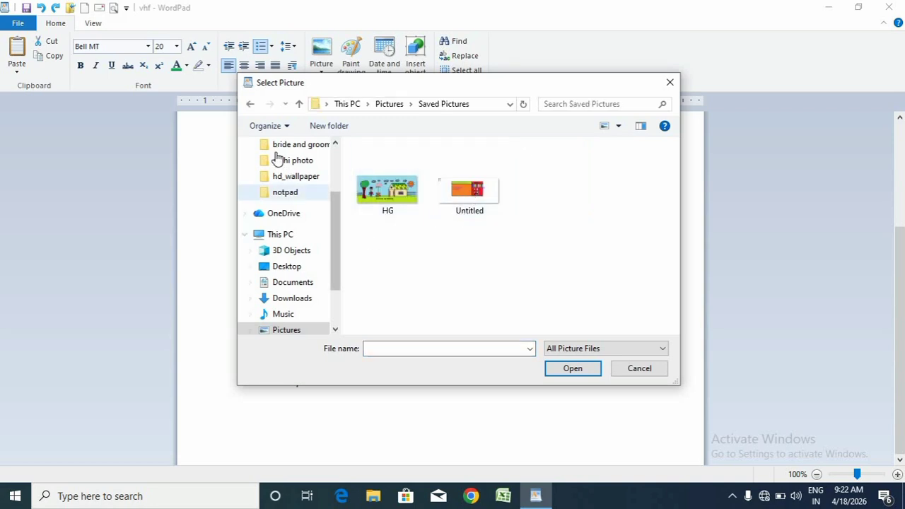
{"action": "left_click", "coordinate": [251, 106]}
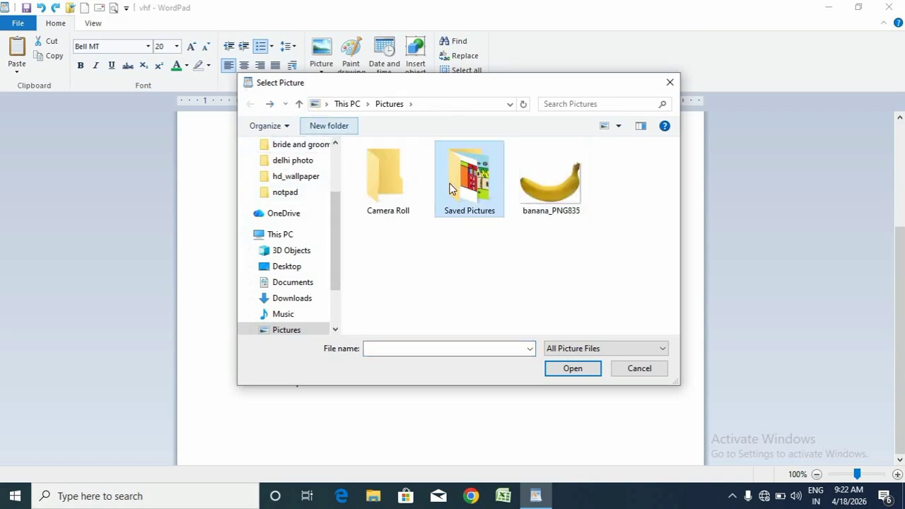
{"action": "double_click", "coordinate": [561, 190]}
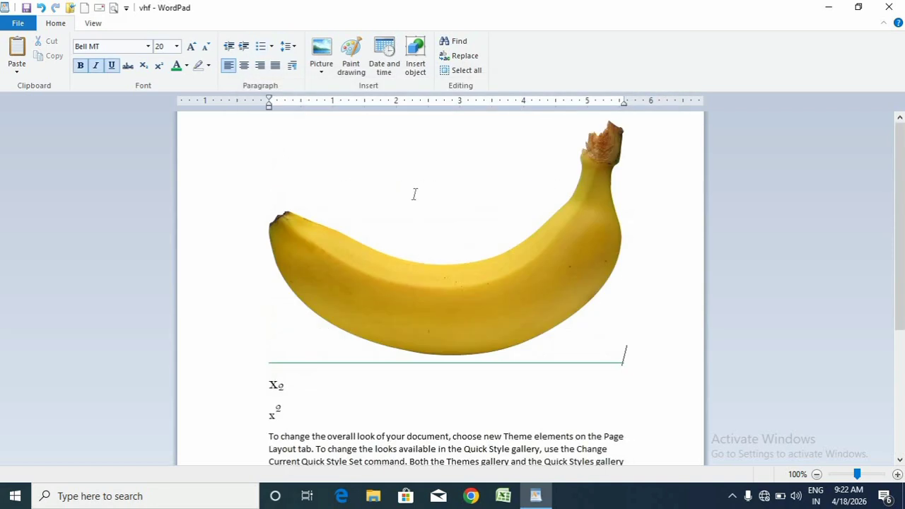
- Insert a bride photo from the bride and groom folder on Local Disk (C:) after the banana picture
{"action": "left_click", "coordinate": [323, 75]}
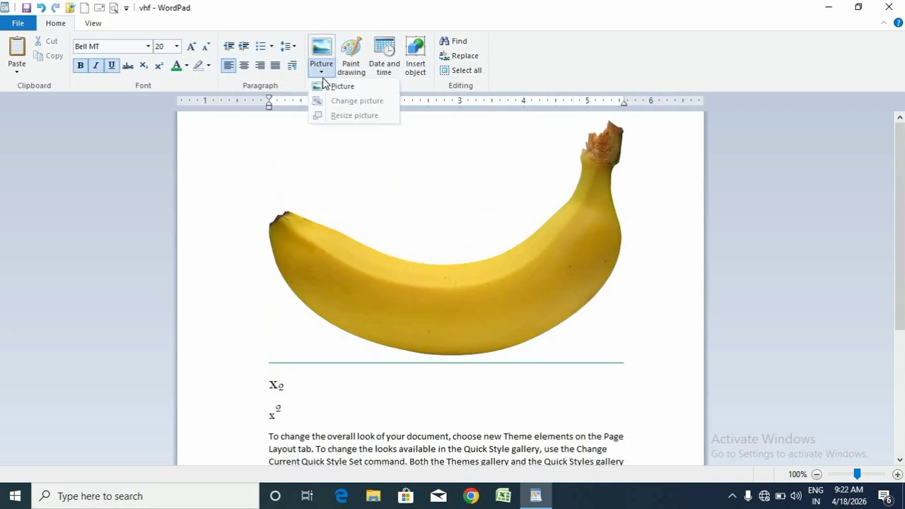
{"action": "left_click", "coordinate": [292, 235]}
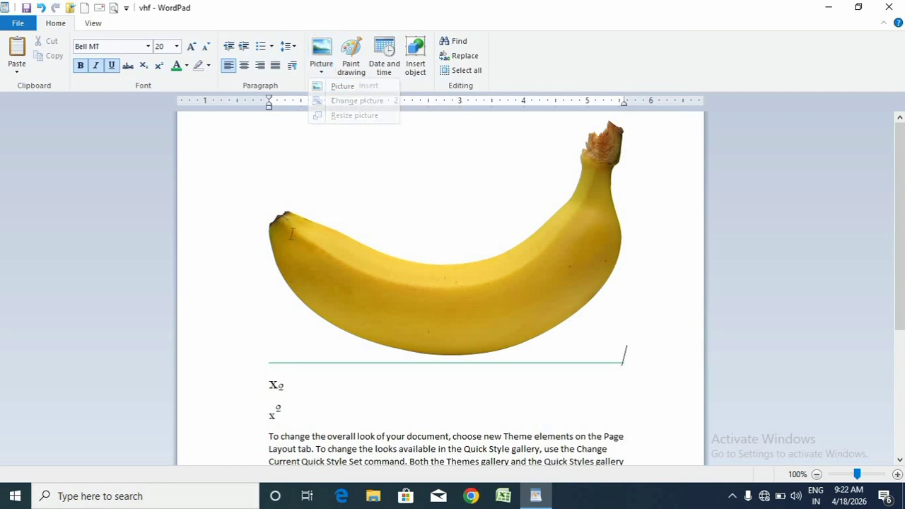
{"action": "left_click", "coordinate": [317, 74]}
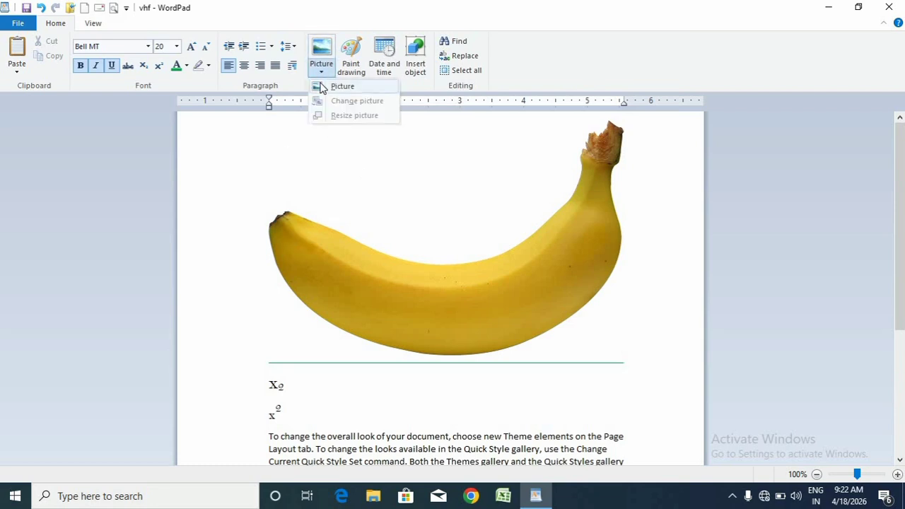
{"action": "left_click", "coordinate": [340, 87]}
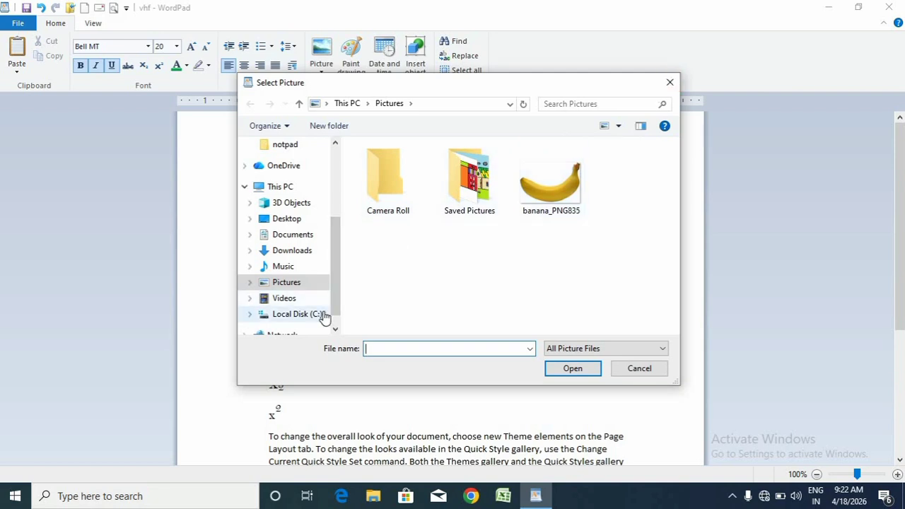
{"action": "left_click", "coordinate": [297, 314]}
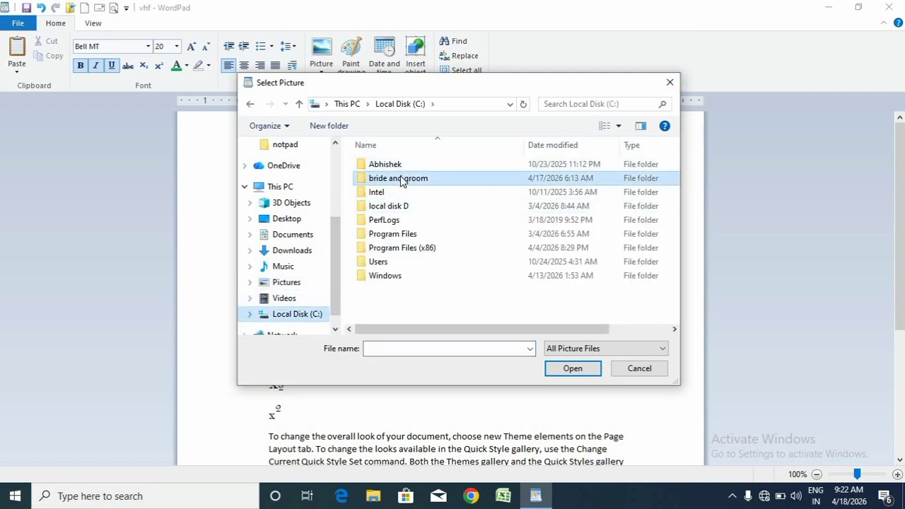
{"action": "double_click", "coordinate": [401, 181]}
{"action": "left_click", "coordinate": [472, 251]}
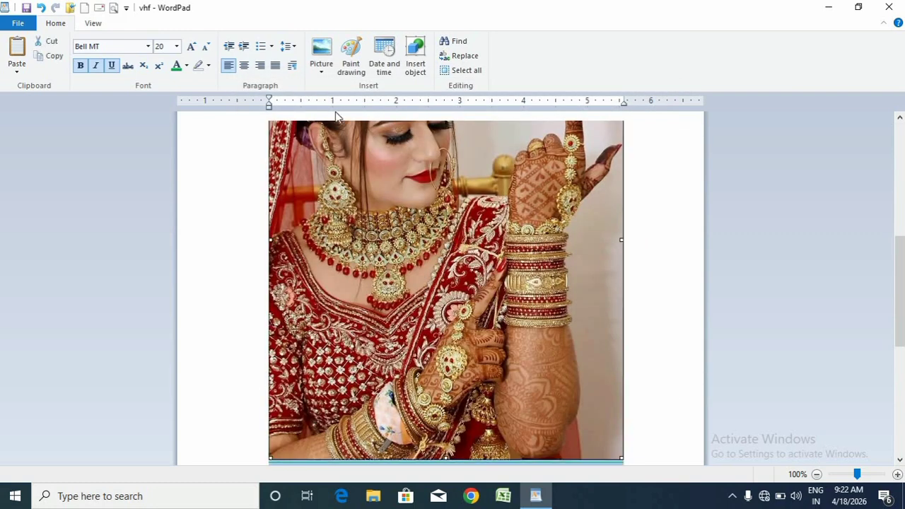
- Change the selected bride photo to the couple picture 6a7fe2874a7adfd2013912a73b511057 from the bride and groom folder
{"action": "left_click", "coordinate": [324, 73]}
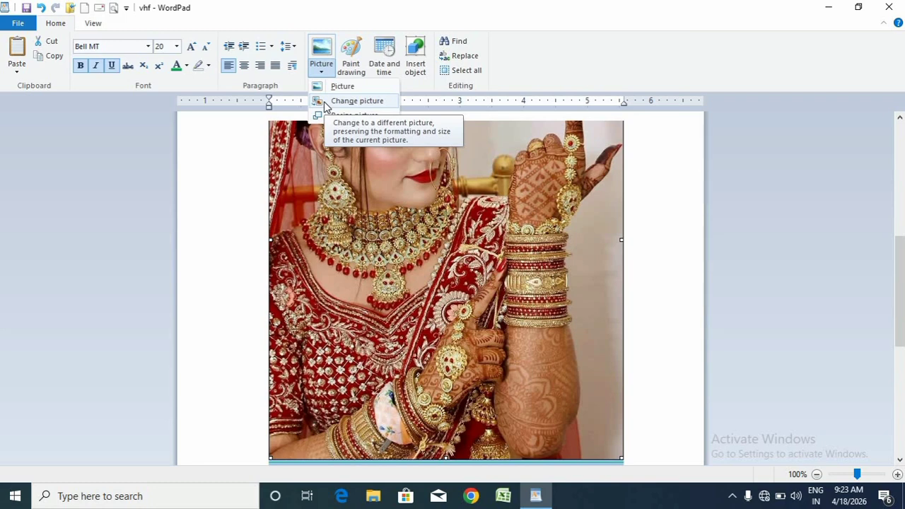
{"action": "left_click", "coordinate": [345, 104]}
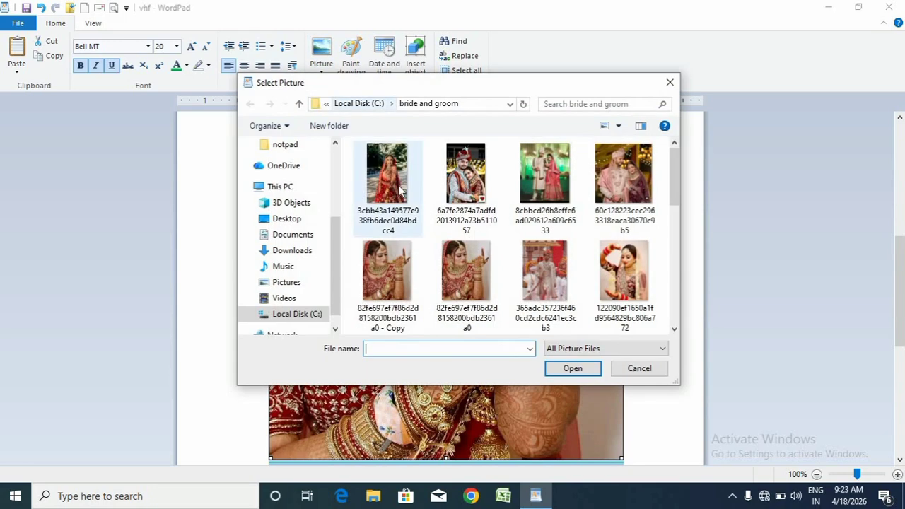
{"action": "double_click", "coordinate": [453, 185]}
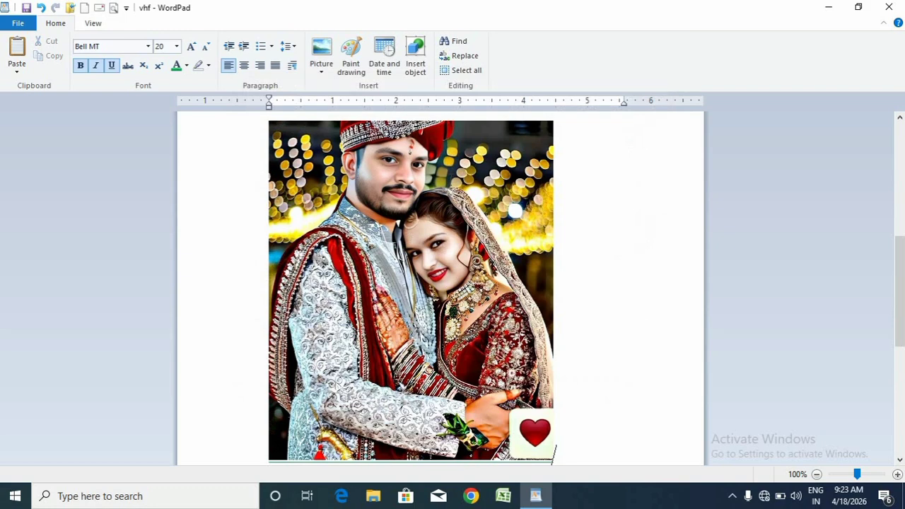
{"action": "left_click", "coordinate": [324, 154]}
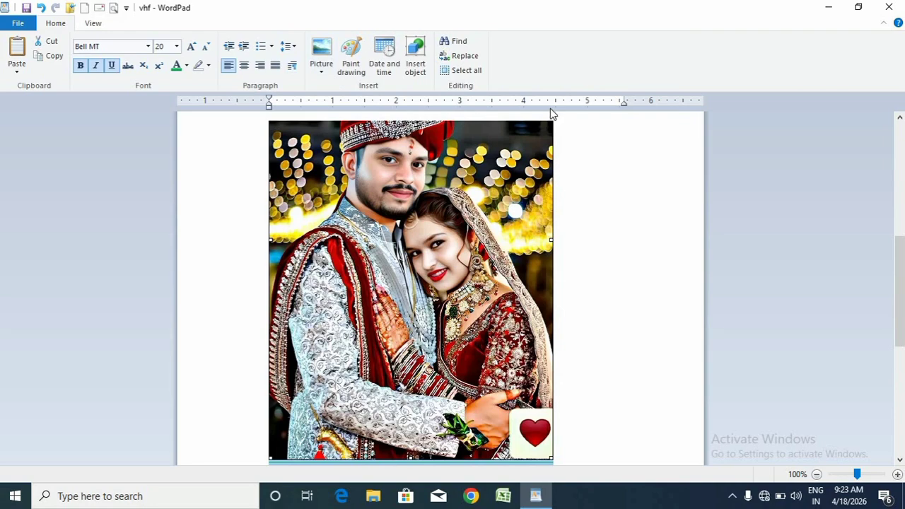
{"action": "double_click", "coordinate": [534, 146]}
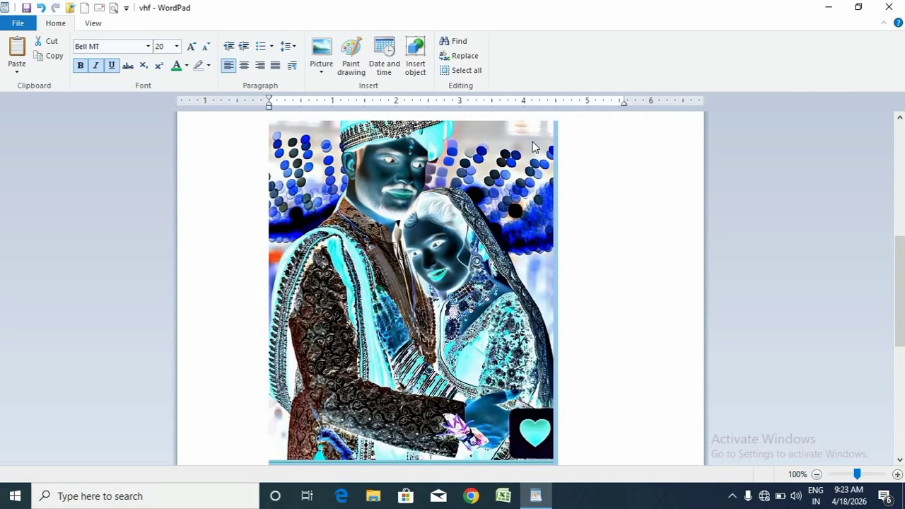
{"action": "left_click", "coordinate": [623, 164]}
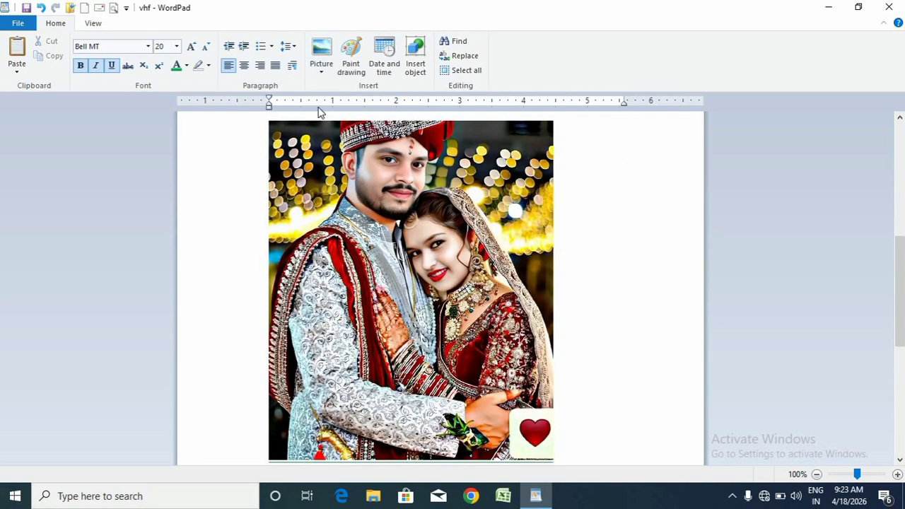
{"action": "left_click", "coordinate": [323, 70]}
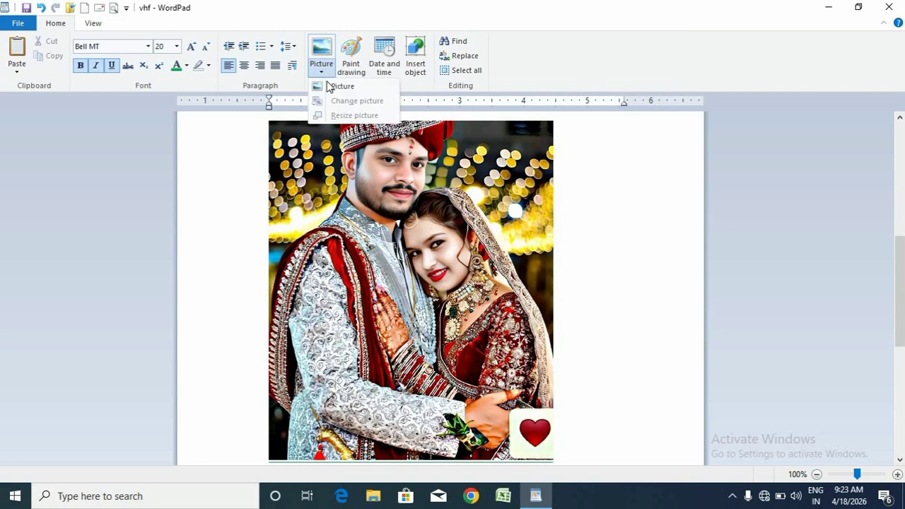
{"action": "left_click", "coordinate": [419, 249]}
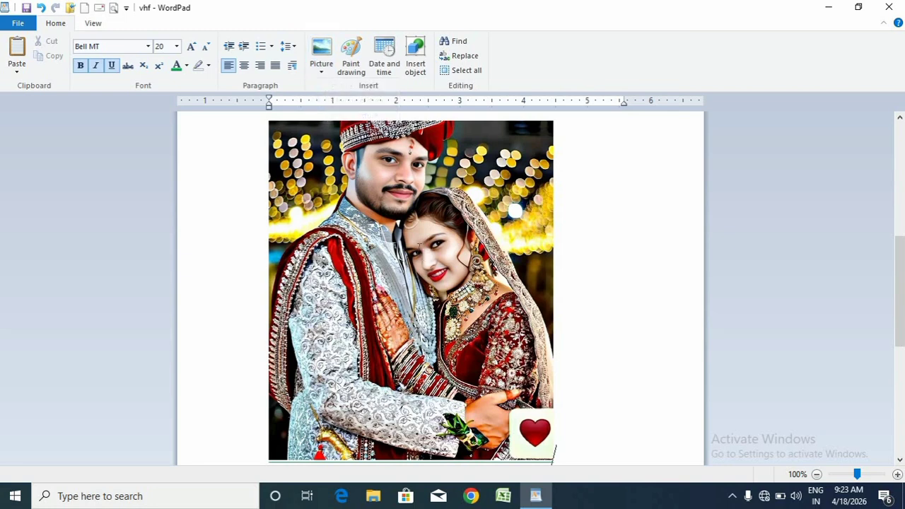
{"action": "left_click", "coordinate": [324, 71]}
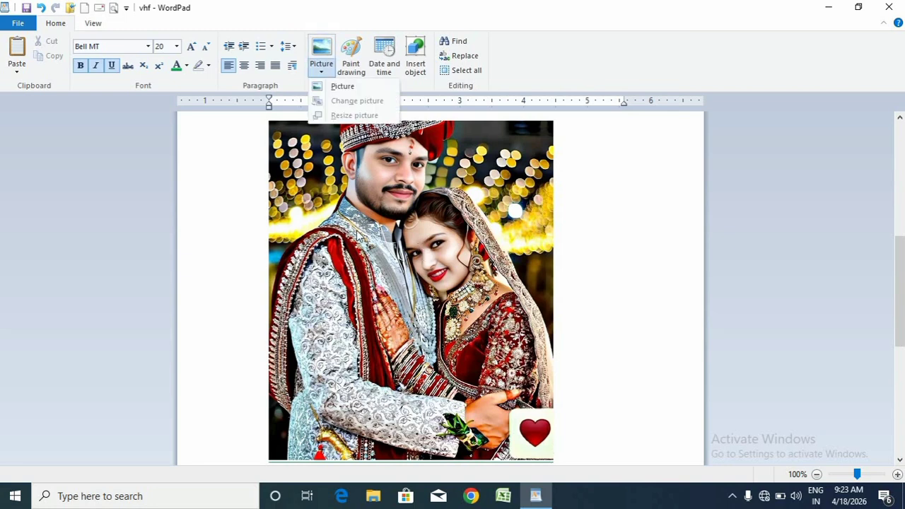
- Resize the couple picture to 25% of its original size with the aspect ratio locked
{"action": "left_click", "coordinate": [356, 234]}
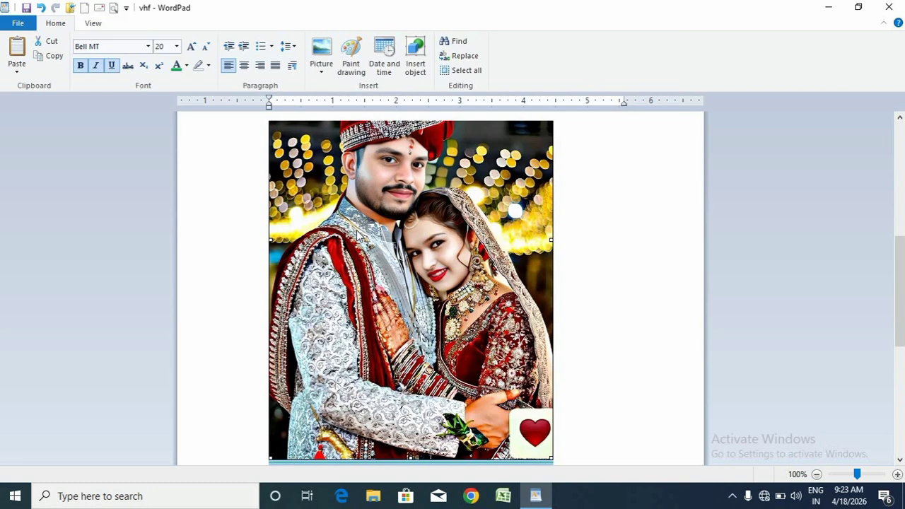
{"action": "left_click", "coordinate": [318, 73]}
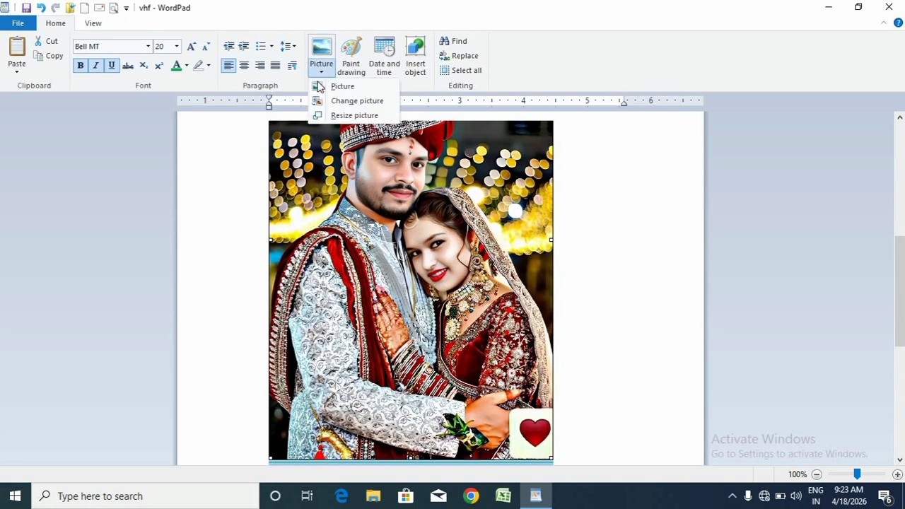
{"action": "left_click", "coordinate": [348, 116]}
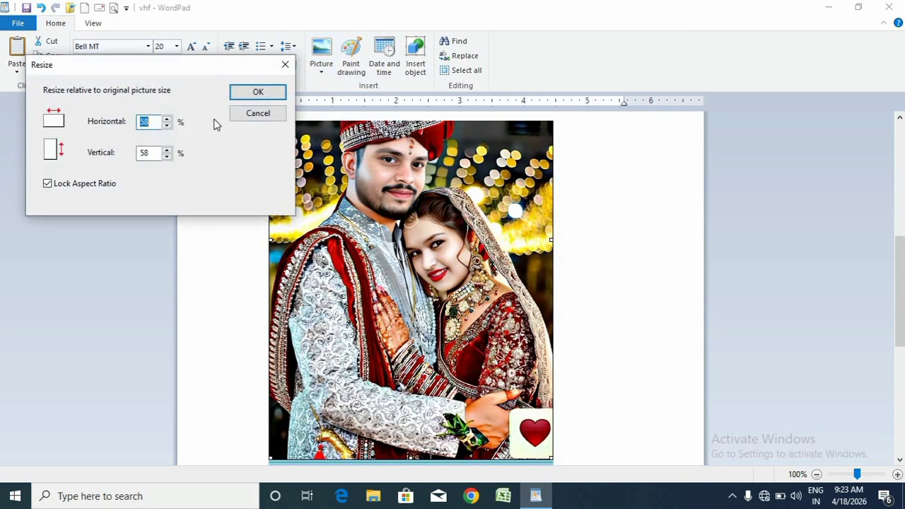
{"action": "key", "text": "BackSpace"}
{"action": "key", "text": "Return"}
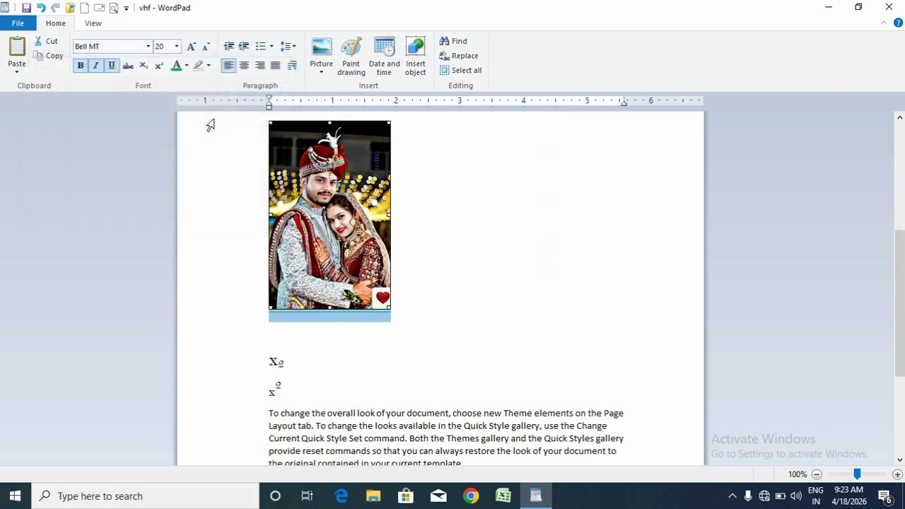
- Set the couple picture's horizontal and vertical size to 20% of the original
{"action": "left_click", "coordinate": [324, 75]}
{"action": "left_click", "coordinate": [329, 115]}
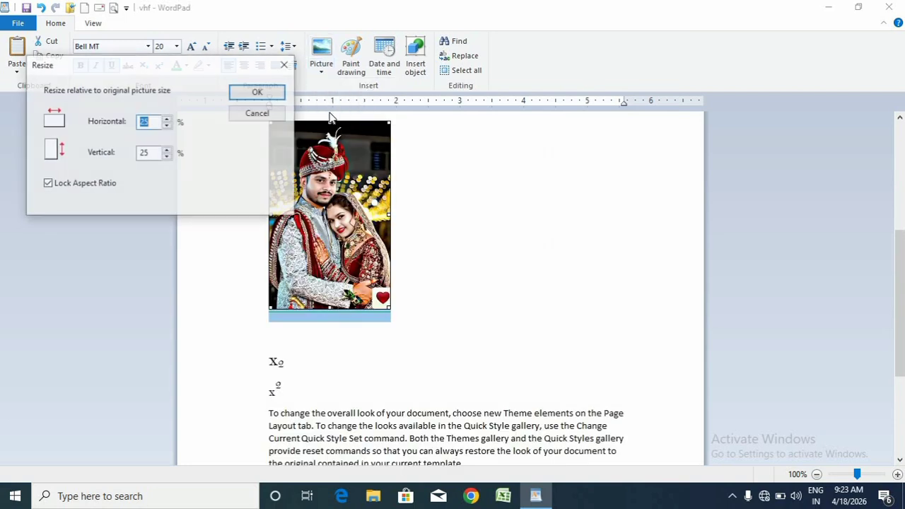
{"action": "type", "text": "2"}
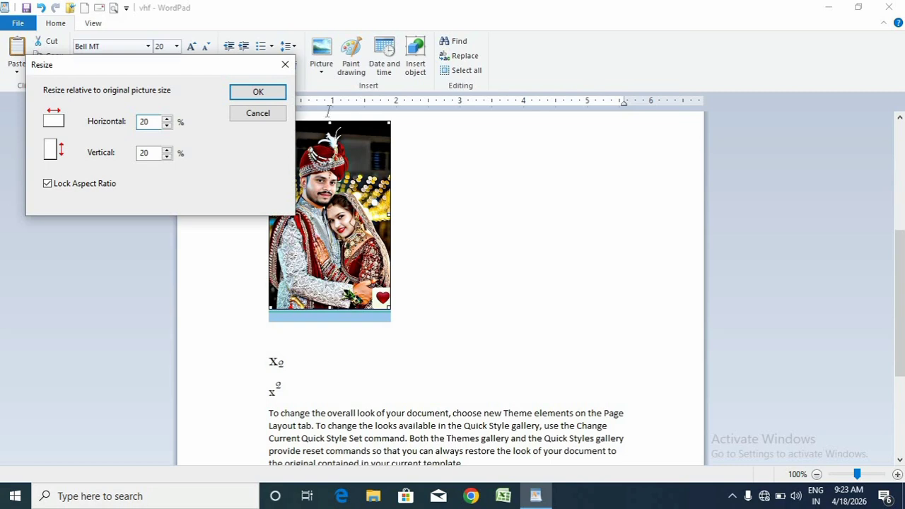
{"action": "type", "text": "0"}
{"action": "key", "text": "Return"}
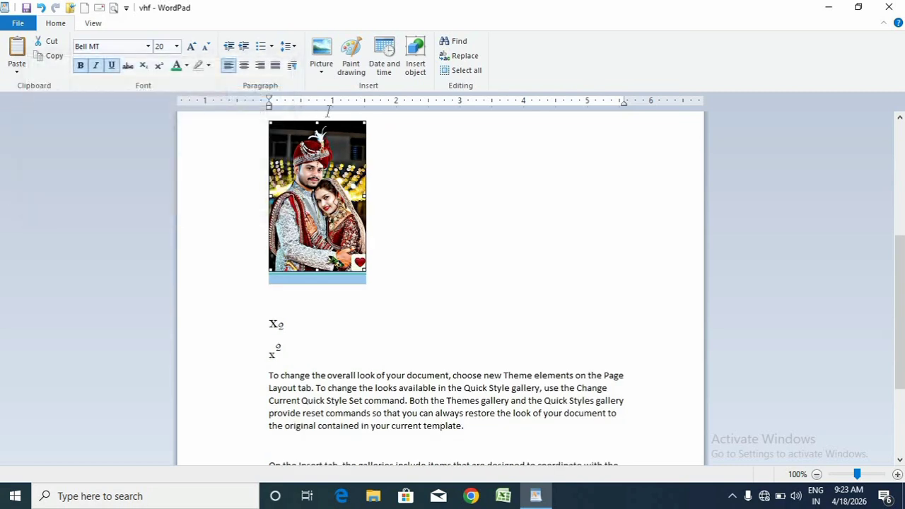
{"action": "left_click", "coordinate": [294, 67]}
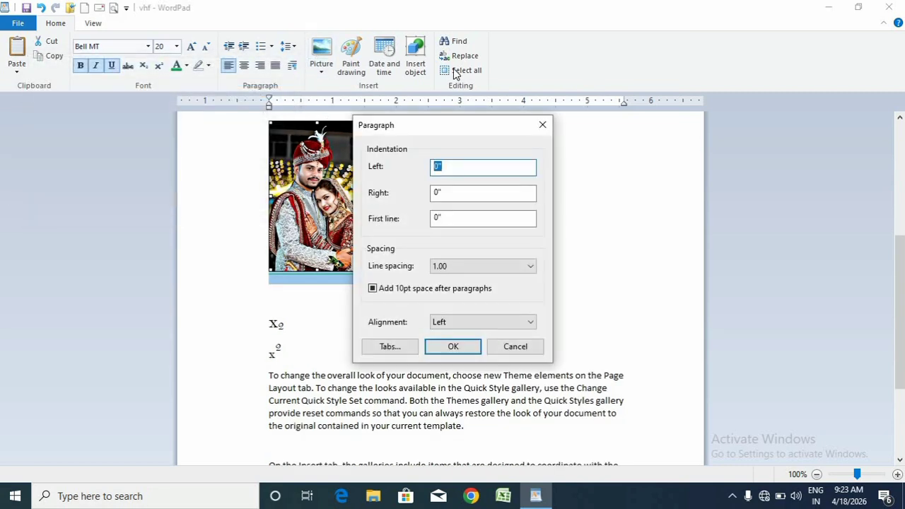
{"action": "left_click", "coordinate": [542, 126]}
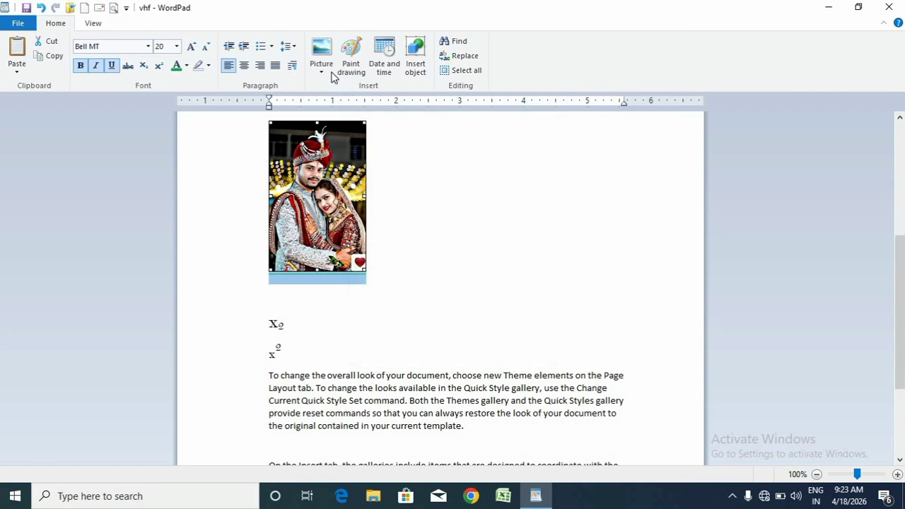
{"action": "left_click", "coordinate": [321, 73]}
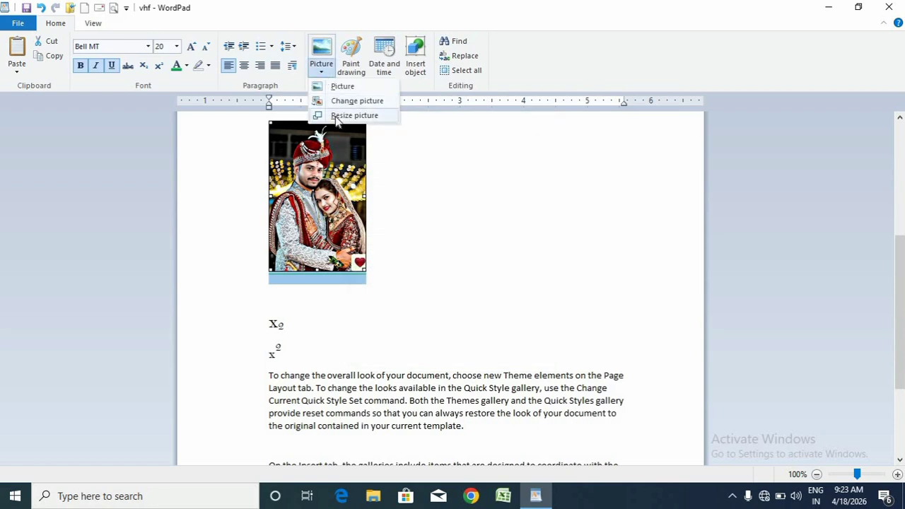
{"action": "left_click", "coordinate": [414, 164]}
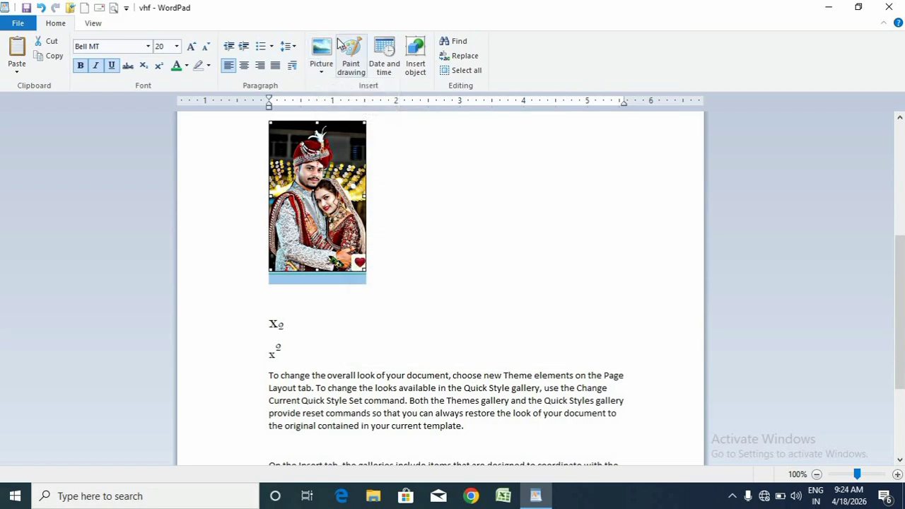
- Replace the selected couple picture with a Paint drawing on a canvas about 1000 × 334 px, containing a black triangle about 309 × 180 px
{"action": "left_click", "coordinate": [351, 62]}
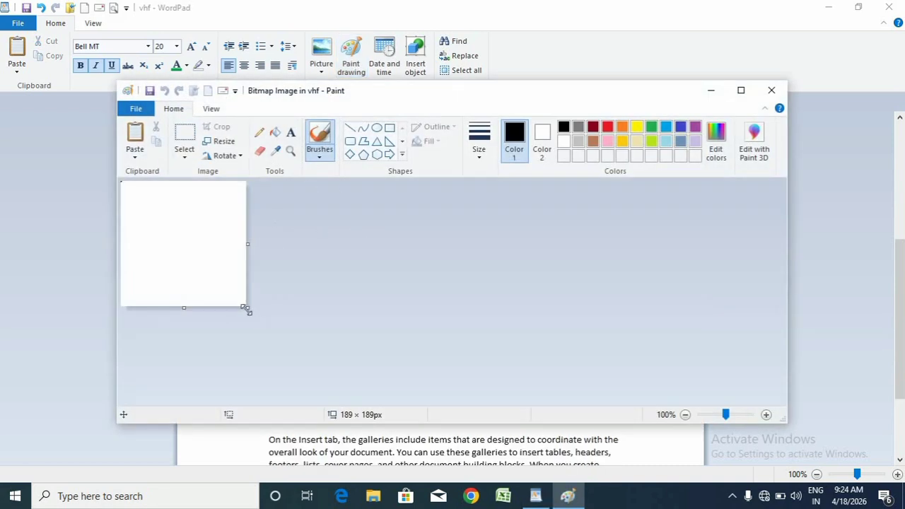
{"action": "left_click_drag", "start_coordinate": [246, 309], "coordinate": [784, 402]}
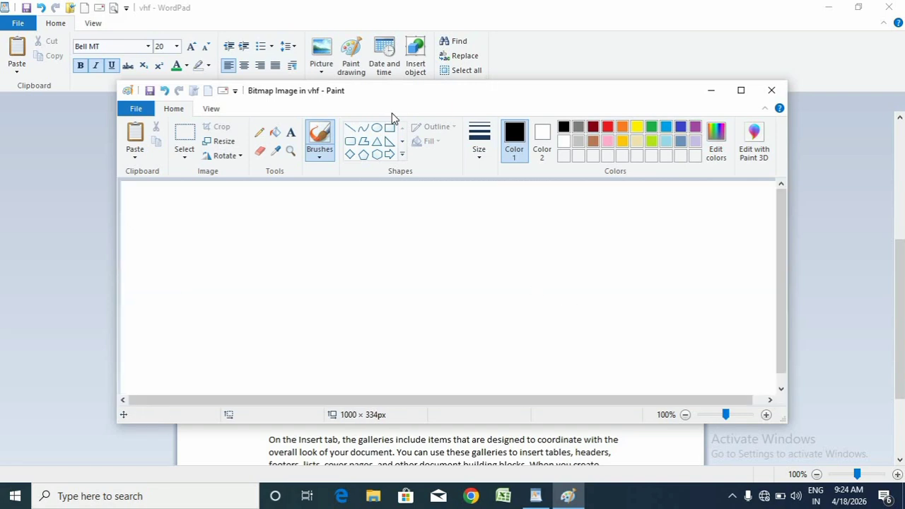
{"action": "left_click", "coordinate": [377, 142]}
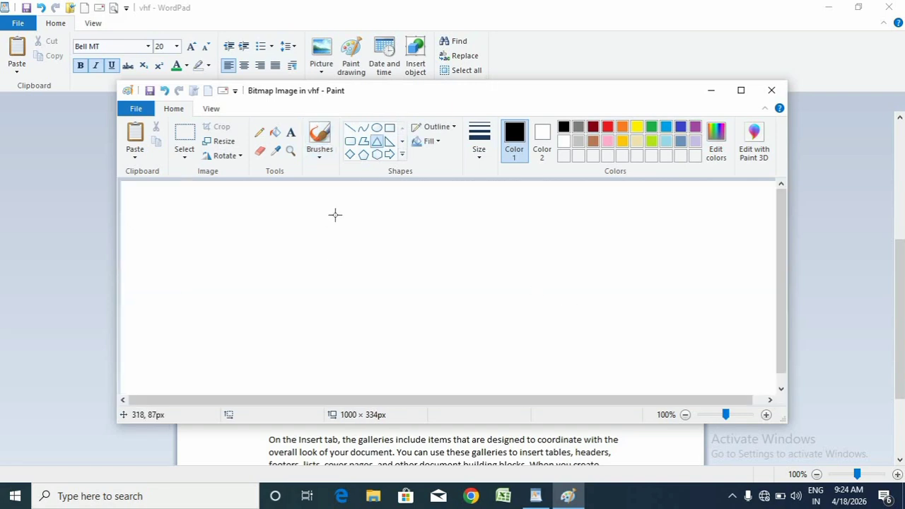
{"action": "left_click_drag", "start_coordinate": [335, 215], "coordinate": [540, 333]}
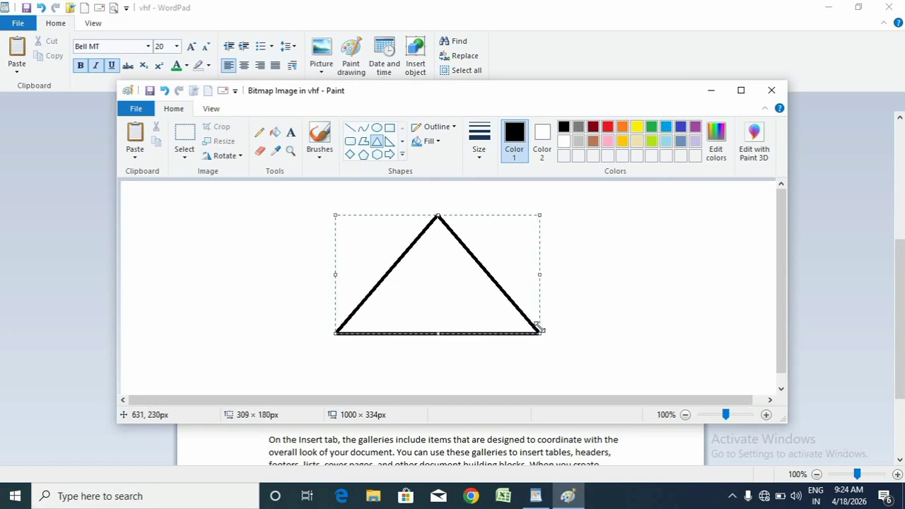
{"action": "left_click", "coordinate": [770, 92]}
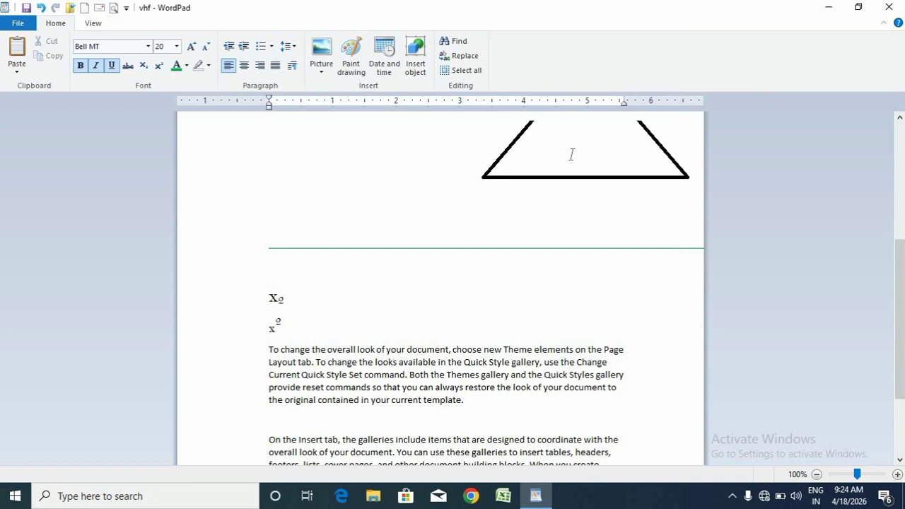
- Delete the banana picture above the triangle drawing
{"action": "left_click", "coordinate": [900, 118]}
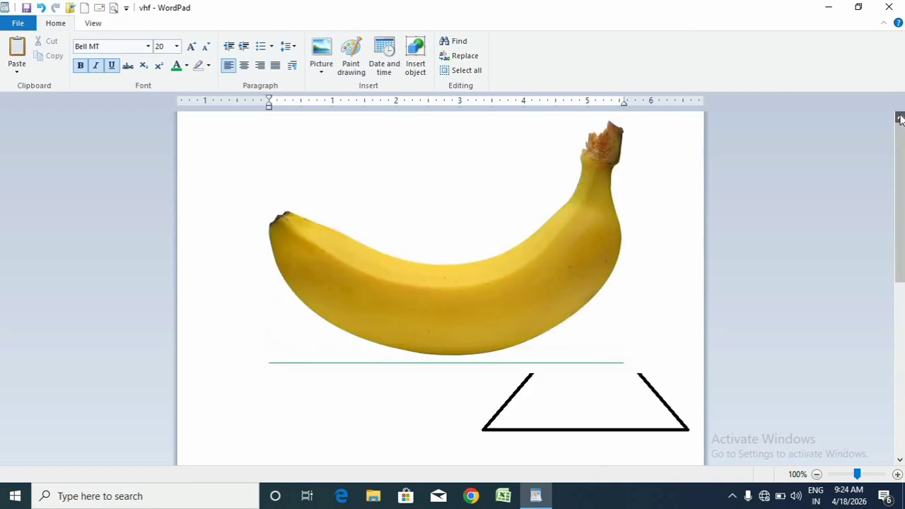
{"action": "left_click", "coordinate": [551, 202]}
{"action": "key", "text": "Delete"}
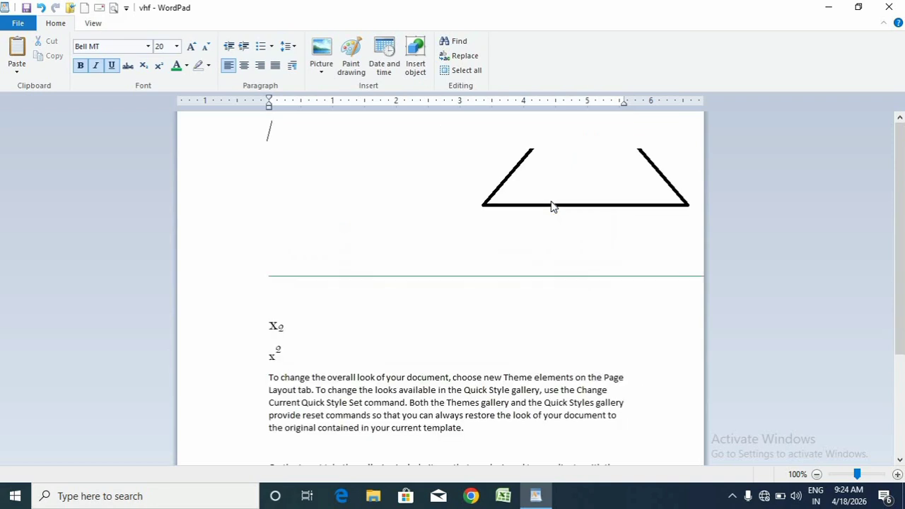